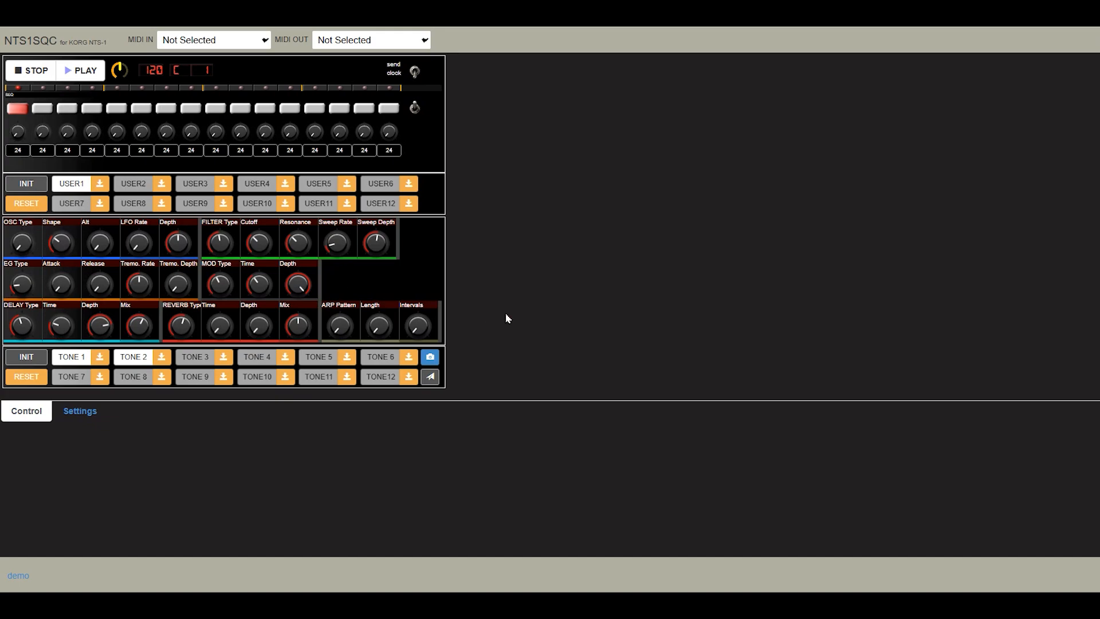
Step: Switch the NTS1SQC editor from the Control panel to its settings page
{"action": "left_click", "coordinate": [84, 412]}
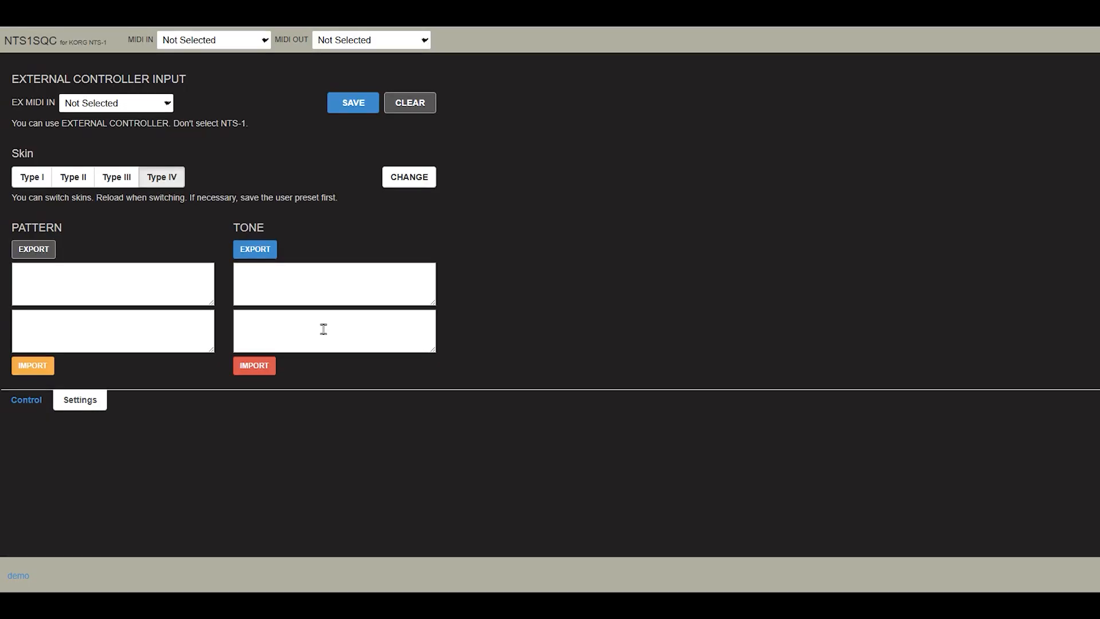
Step: Back on the control page, route MIDI output to the rtp System-8 port after the missing-output warning
{"action": "left_click", "coordinate": [17, 401]}
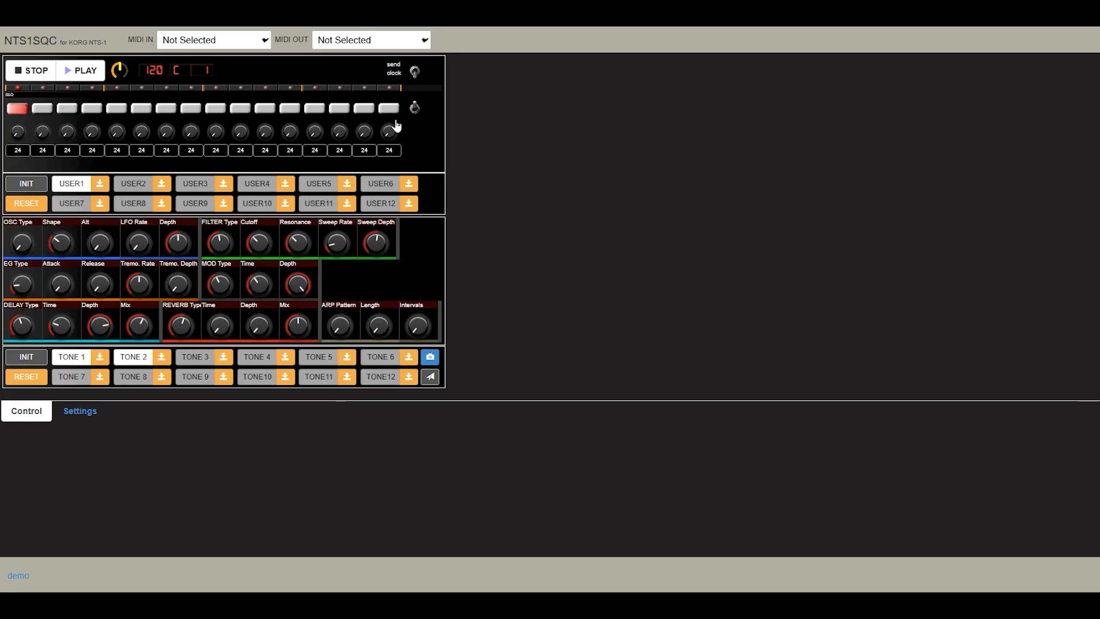
{"action": "left_click", "coordinate": [79, 74]}
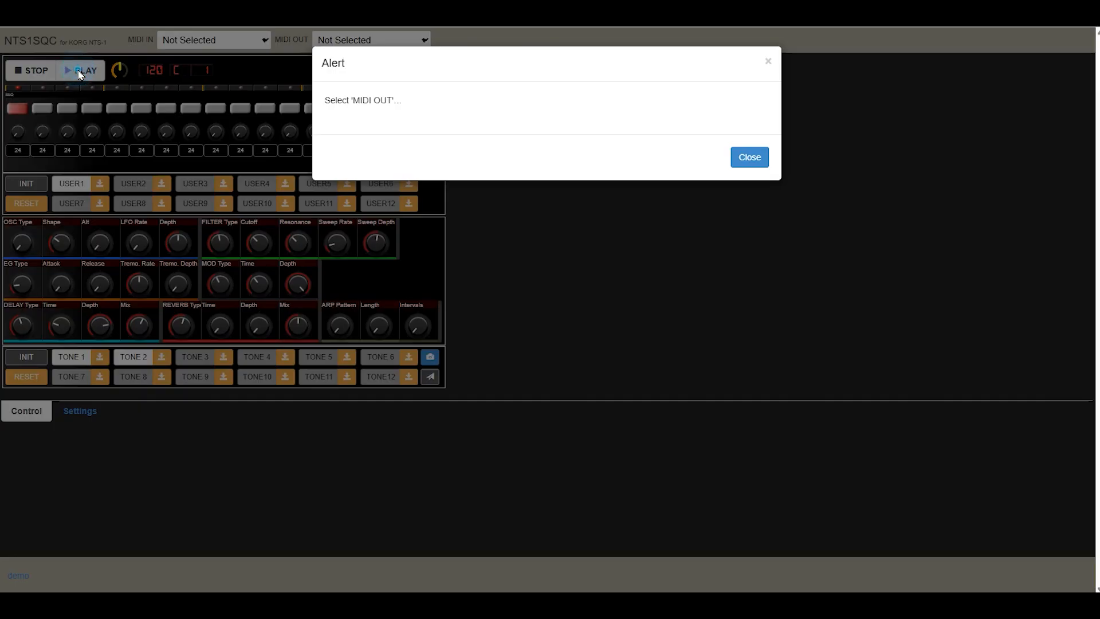
{"action": "left_click", "coordinate": [754, 159]}
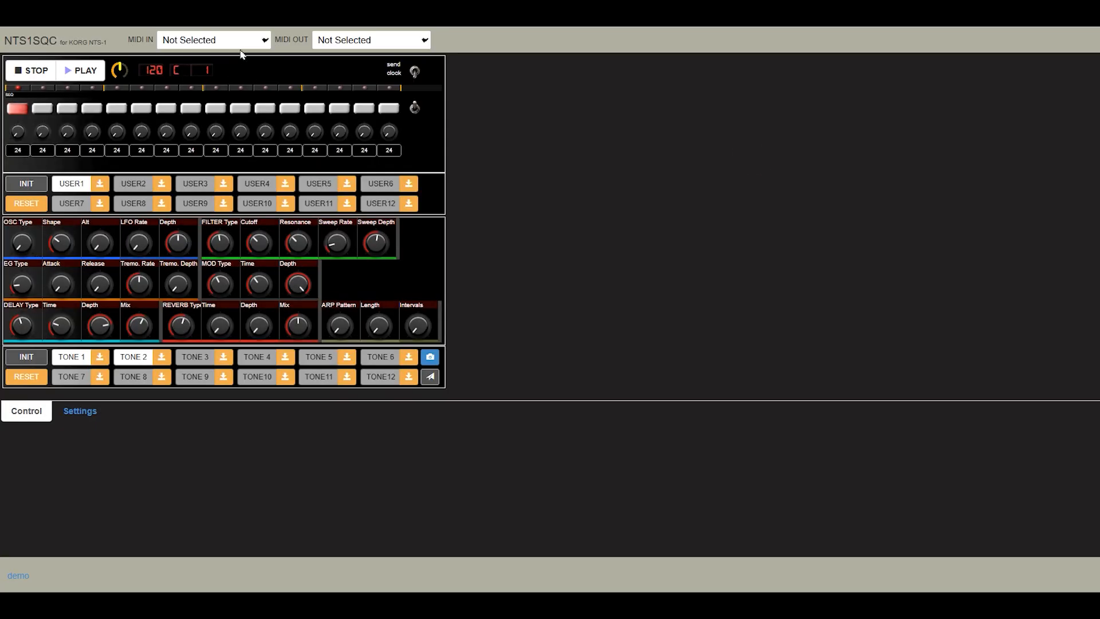
{"action": "left_click", "coordinate": [372, 43]}
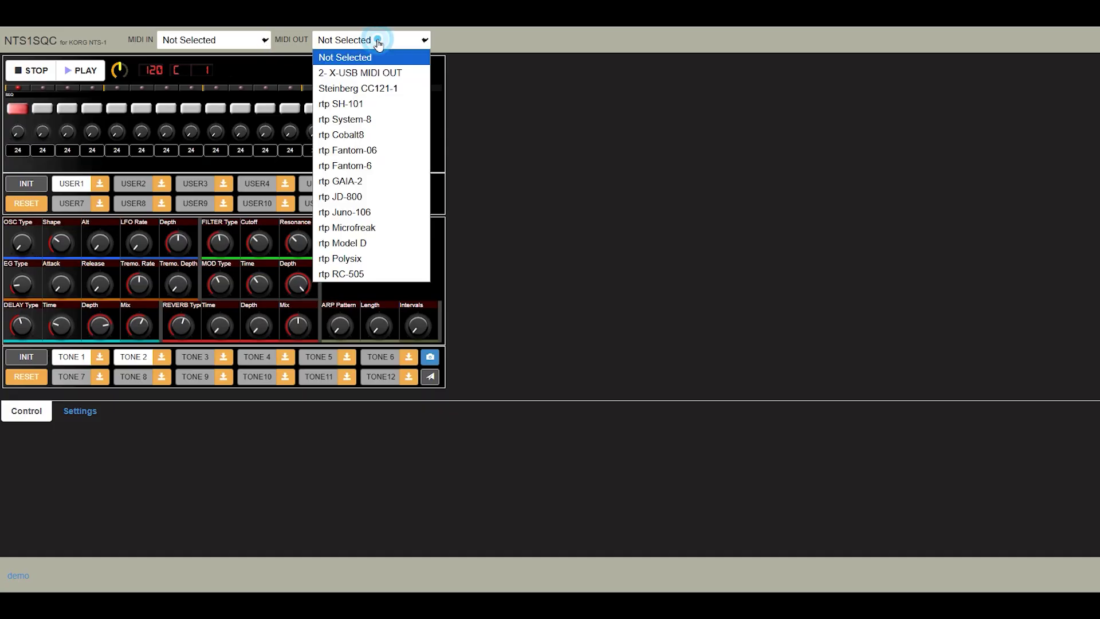
{"action": "left_click", "coordinate": [391, 125]}
{"action": "left_click", "coordinate": [685, 152]}
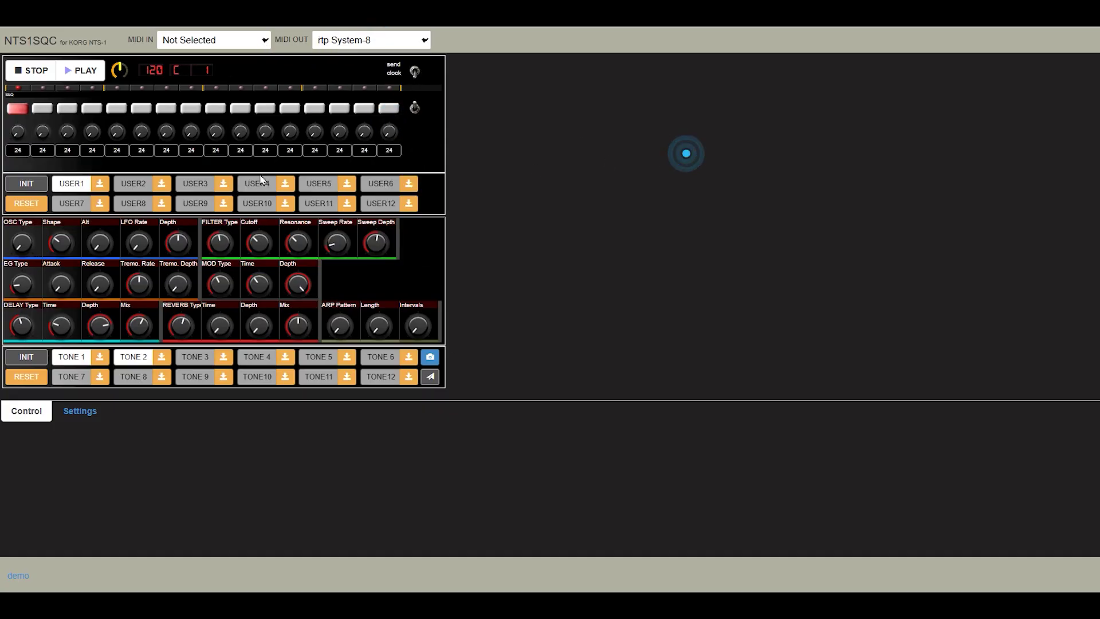
Step: Run the sequencer briefly, stop it, and recall the first stored tone
{"action": "left_click", "coordinate": [71, 75]}
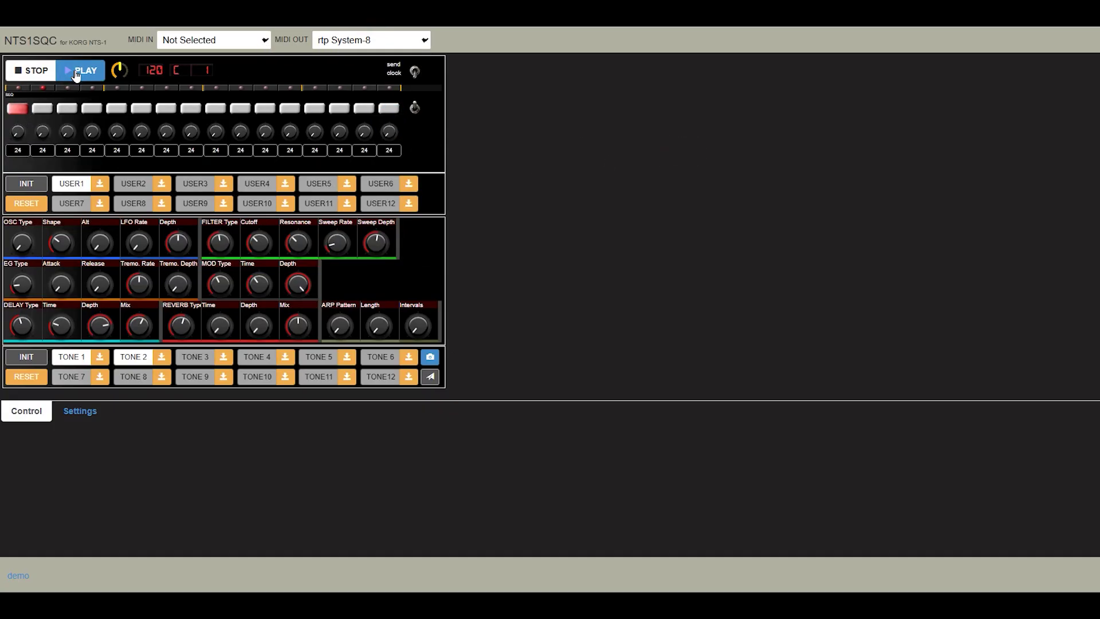
{"action": "left_click", "coordinate": [43, 75]}
{"action": "left_click", "coordinate": [546, 196]}
{"action": "left_click", "coordinate": [71, 360]}
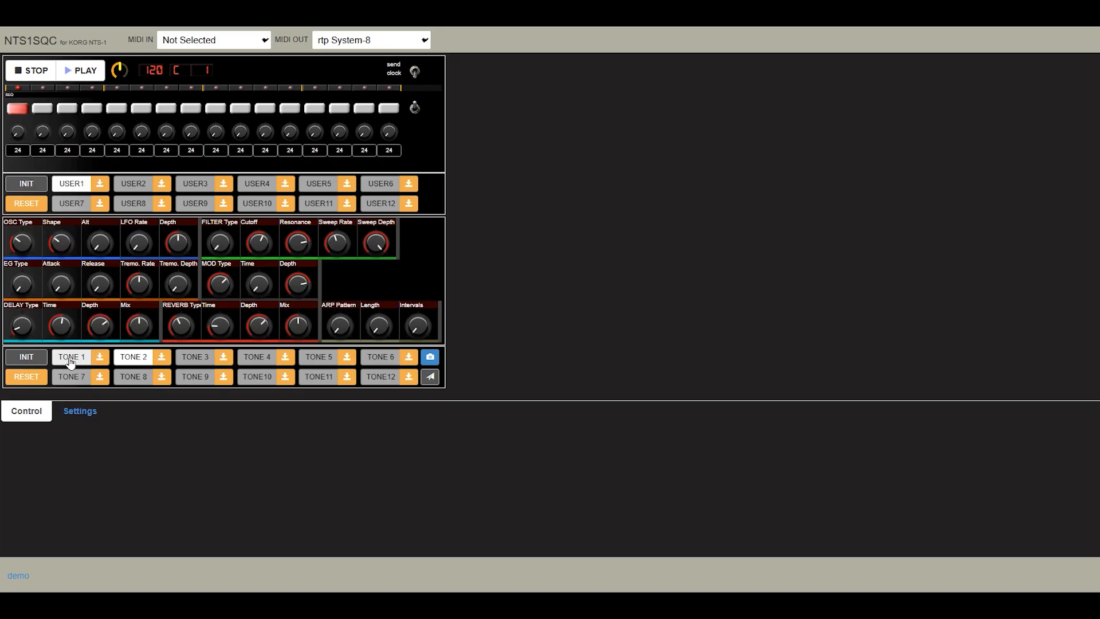
Step: Audition TONE 1 and TONE 2, reset parameters with INIT, and set the first step's note to 38
{"action": "left_click", "coordinate": [71, 361]}
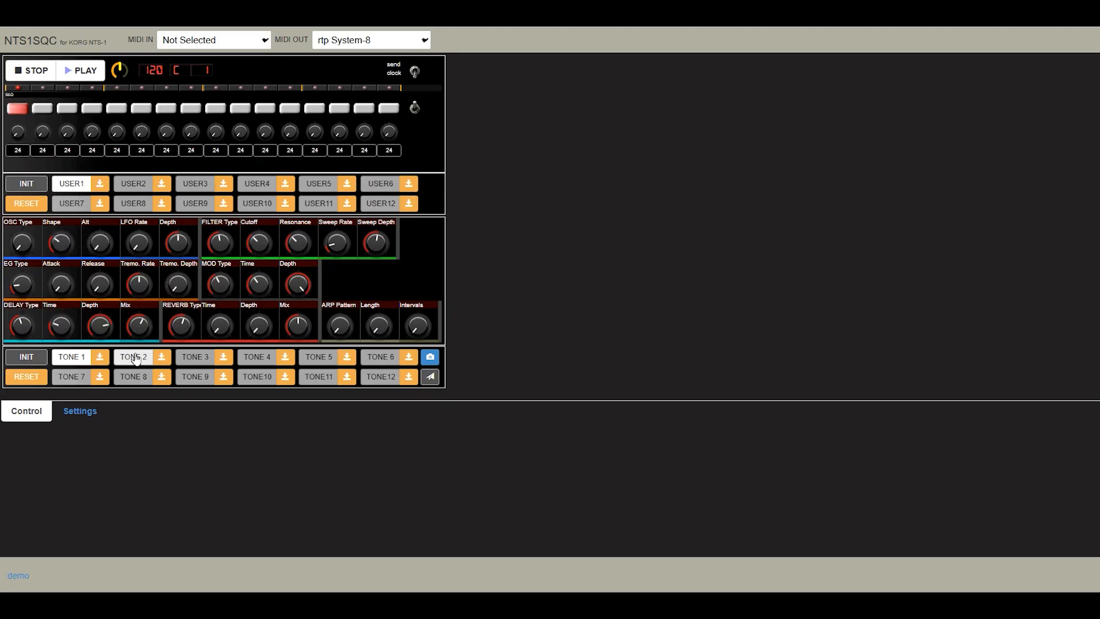
{"action": "left_click", "coordinate": [134, 359]}
{"action": "left_click", "coordinate": [35, 361]}
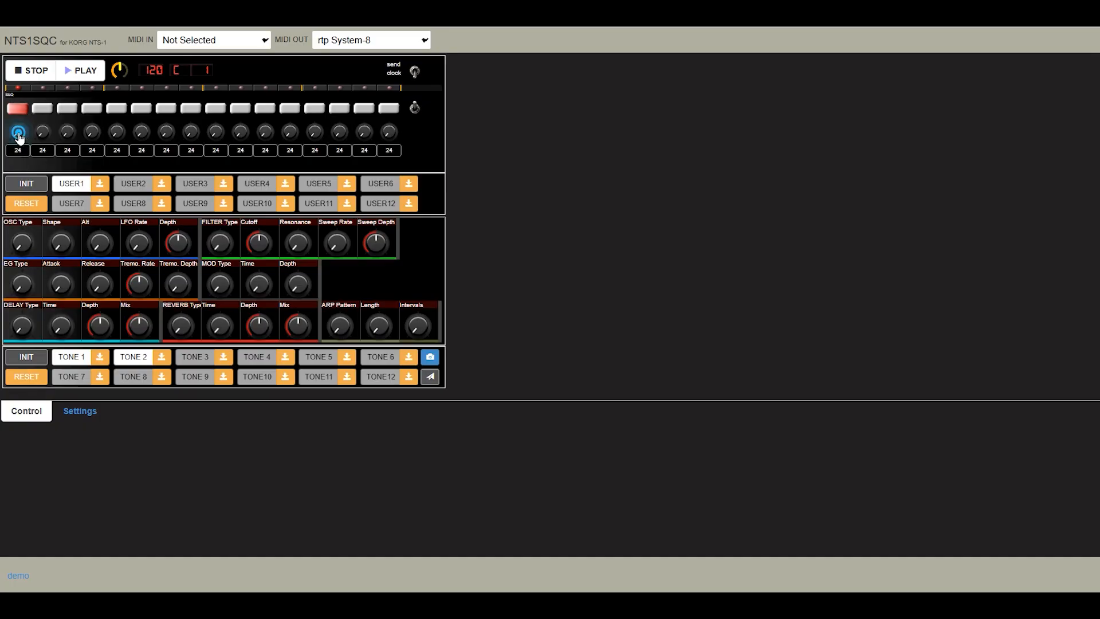
{"action": "left_click_drag", "start_coordinate": [19, 136], "coordinate": [22, 122]}
Step: Switch on steps 2, 4, 5, 7, 9, 10, 11 and 13-16, then start the pattern playing
{"action": "left_click", "coordinate": [41, 108]}
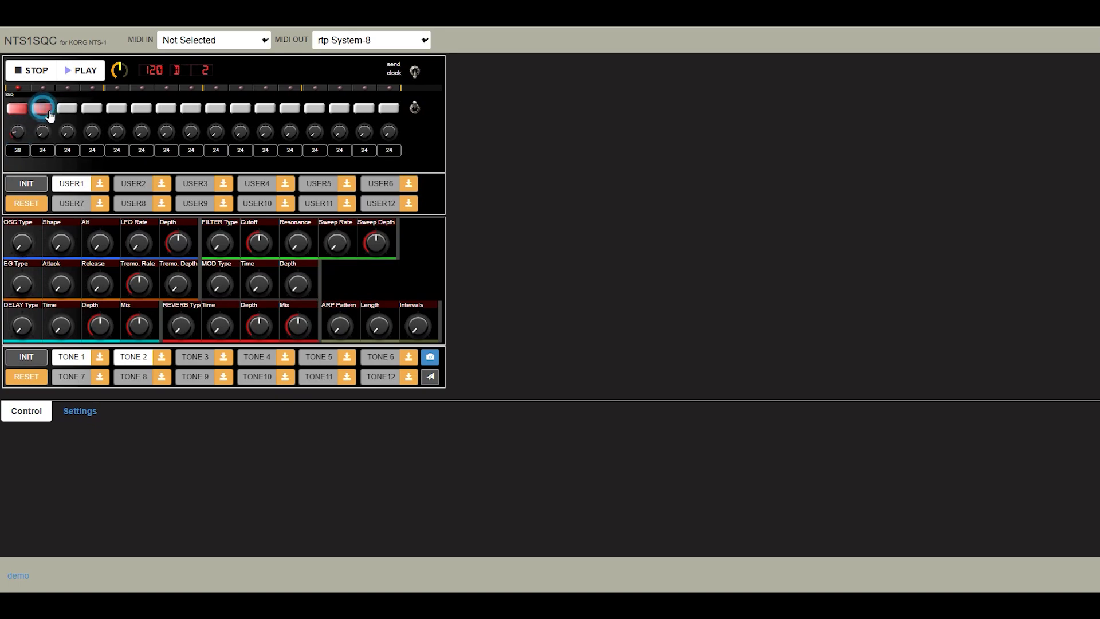
{"action": "left_click", "coordinate": [92, 108]}
{"action": "left_click", "coordinate": [161, 108]}
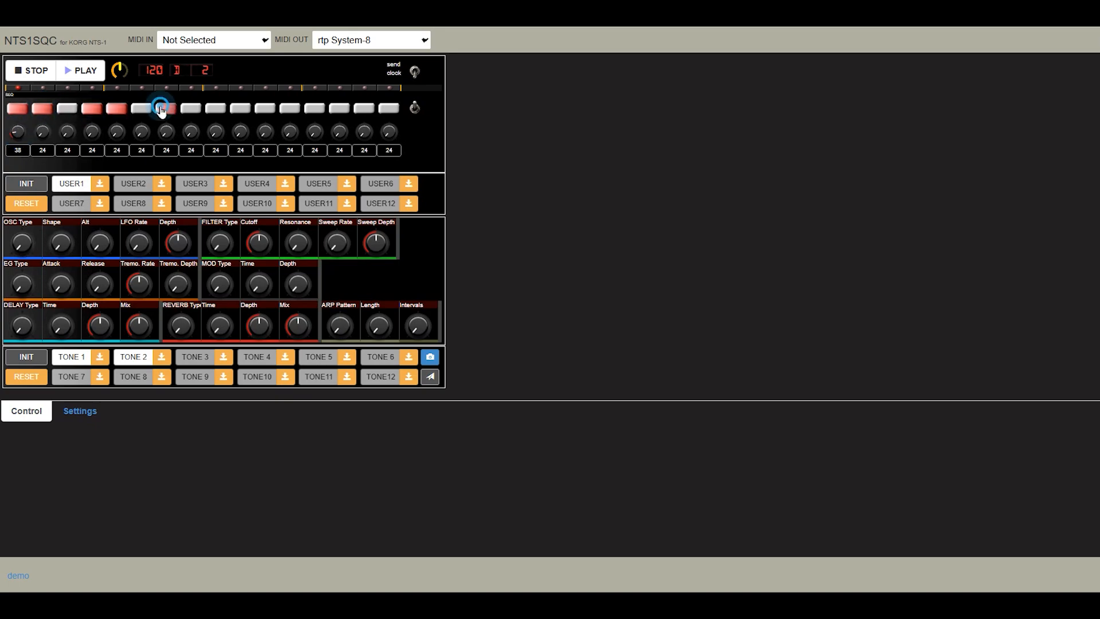
{"action": "left_click", "coordinate": [215, 108]}
{"action": "left_click", "coordinate": [265, 108]}
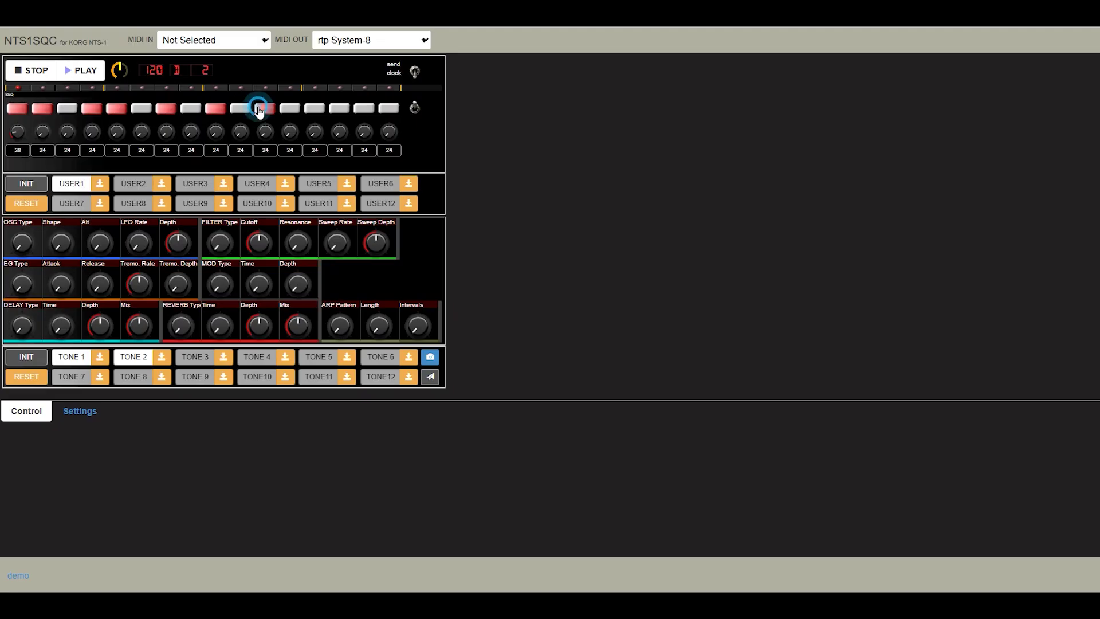
{"action": "left_click", "coordinate": [315, 108]}
{"action": "left_click", "coordinate": [364, 108]}
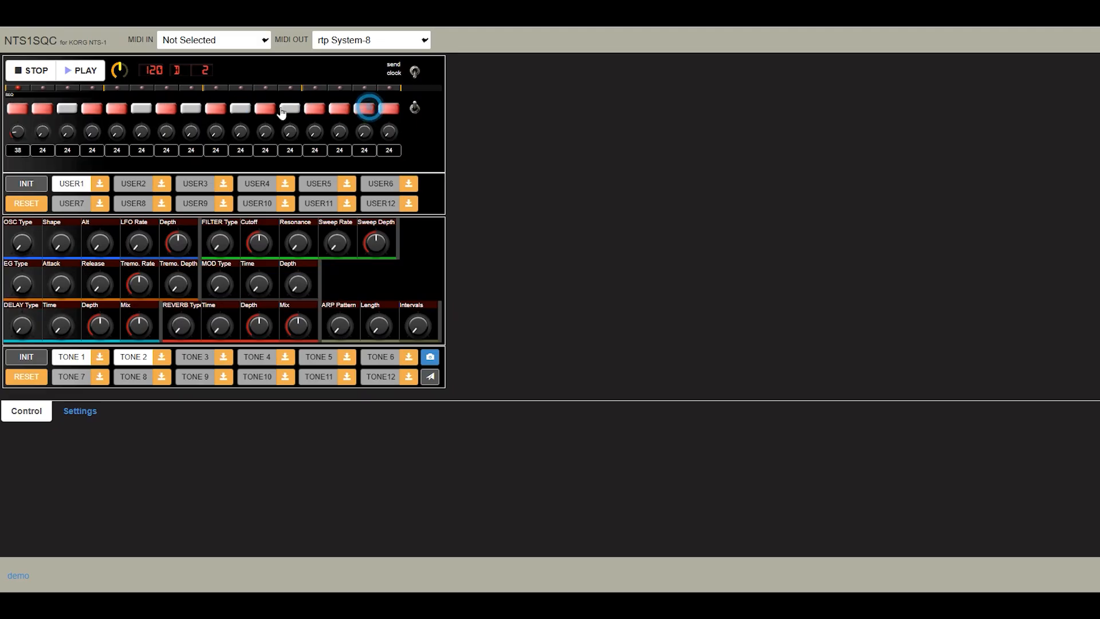
{"action": "left_click", "coordinate": [240, 109]}
{"action": "left_click", "coordinate": [84, 71]}
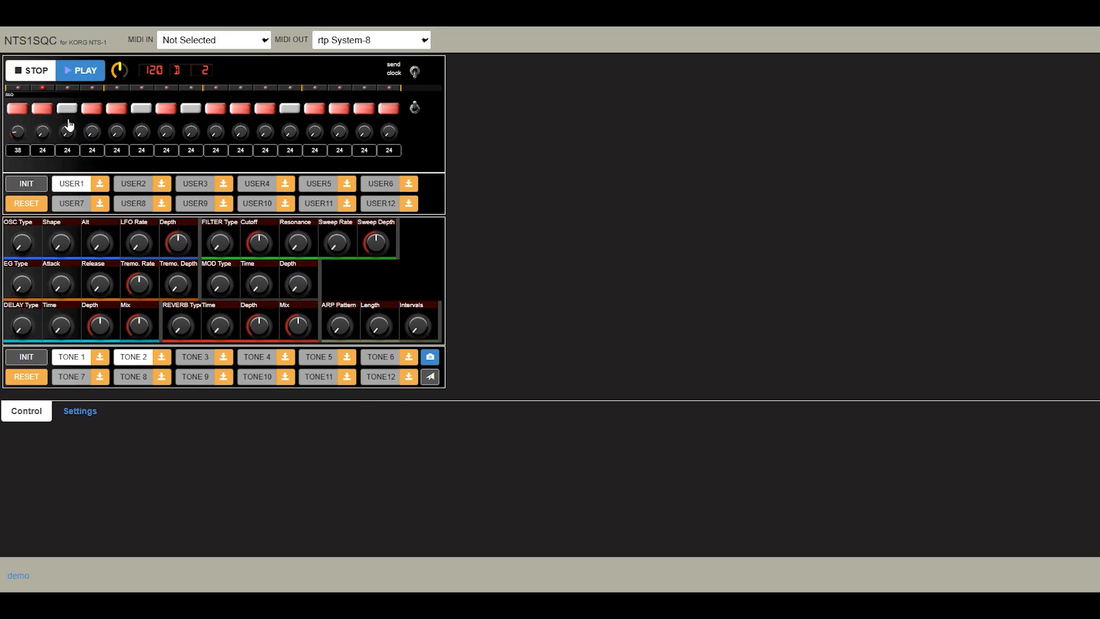
Step: Tune step notes (step 2 to 55, middle steps higher, step 11 to 53), toggle MIDI clock, and change the oscillator type
{"action": "mouse_move", "coordinate": [42, 136]}
{"action": "left_mouse_down"}
{"action": "mouse_move", "coordinate": [49, 111]}
{"action": "mouse_move", "coordinate": [92, 111]}
{"action": "mouse_move", "coordinate": [115, 128]}
{"action": "mouse_move", "coordinate": [152, 123]}
{"action": "left_mouse_up"}
{"action": "left_click", "coordinate": [415, 73]}
{"action": "mouse_move", "coordinate": [166, 135]}
{"action": "left_mouse_down"}
{"action": "mouse_move", "coordinate": [172, 123]}
{"action": "mouse_move", "coordinate": [221, 117]}
{"action": "mouse_move", "coordinate": [243, 129]}
{"action": "mouse_move", "coordinate": [278, 117]}
{"action": "mouse_move", "coordinate": [343, 126]}
{"action": "mouse_move", "coordinate": [390, 118]}
{"action": "left_mouse_up"}
{"action": "left_click_drag", "start_coordinate": [267, 146], "coordinate": [268, 139]}
{"action": "mouse_move", "coordinate": [24, 251]}
{"action": "left_mouse_down"}
{"action": "mouse_move", "coordinate": [26, 204]}
{"action": "mouse_move", "coordinate": [68, 233]}
{"action": "left_mouse_up"}
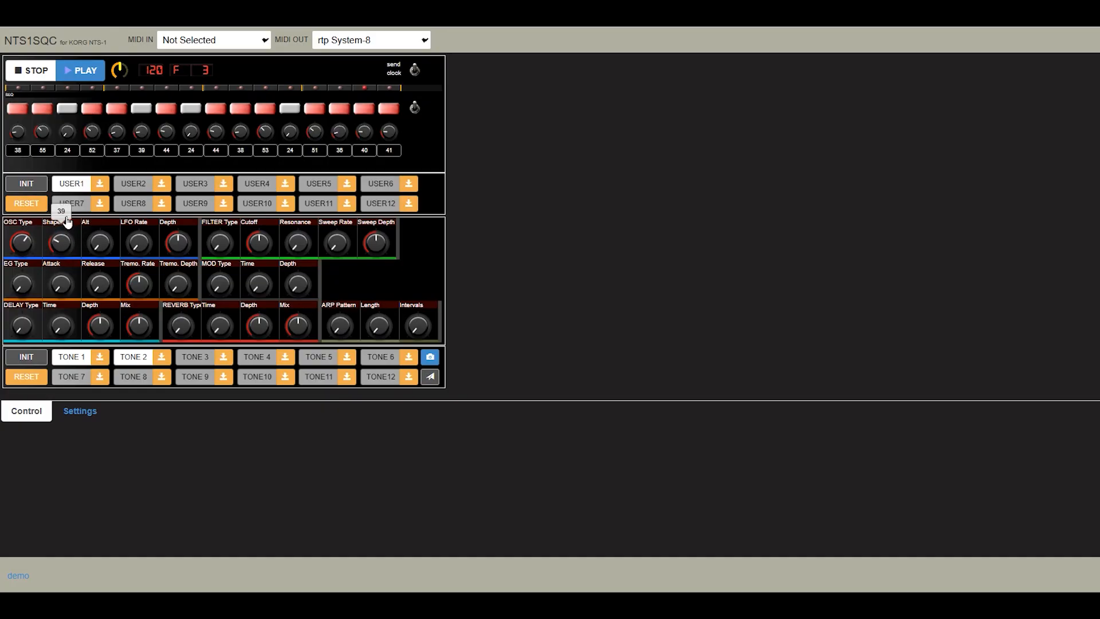
Step: Push the oscillator shape higher and adjust the LFO rate and depth
{"action": "left_click_drag", "start_coordinate": [68, 222], "coordinate": [74, 181]}
{"action": "left_click_drag", "start_coordinate": [58, 241], "coordinate": [60, 284]}
{"action": "mouse_move", "coordinate": [61, 285]}
{"action": "left_mouse_down"}
{"action": "mouse_move", "coordinate": [59, 248]}
{"action": "mouse_move", "coordinate": [112, 198]}
{"action": "left_mouse_up"}
{"action": "left_click_drag", "start_coordinate": [140, 246], "coordinate": [144, 199]}
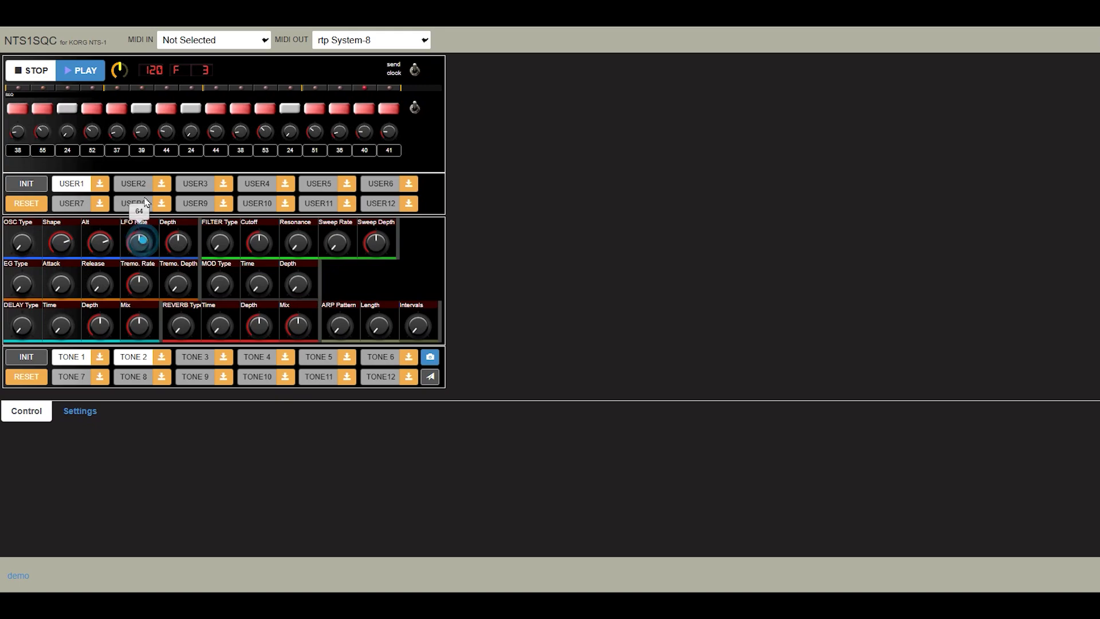
{"action": "mouse_move", "coordinate": [180, 243]}
{"action": "left_mouse_down"}
{"action": "mouse_move", "coordinate": [180, 226]}
{"action": "mouse_move", "coordinate": [143, 280]}
{"action": "left_mouse_up"}
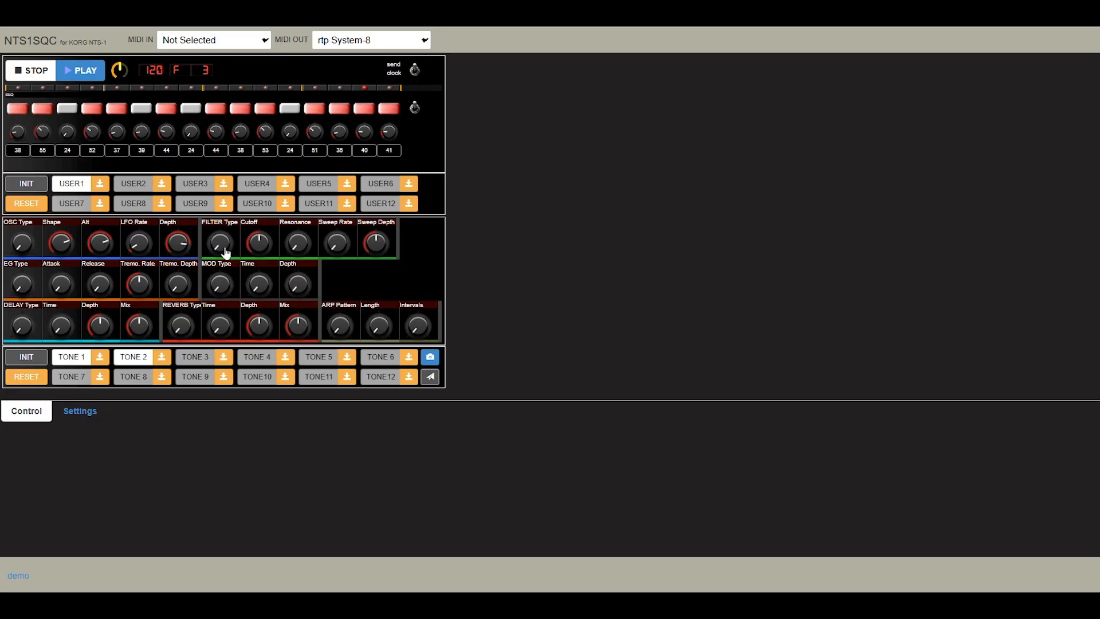
Step: Set the filter resonance to 40 and lower the cutoff to 49
{"action": "left_click", "coordinate": [259, 247]}
{"action": "left_click_drag", "start_coordinate": [298, 243], "coordinate": [302, 201]}
{"action": "left_click", "coordinate": [260, 250]}
{"action": "left_click_drag", "start_coordinate": [260, 250], "coordinate": [264, 265]}
Step: Turn the filter sweep rate up, push sweep depth to 127, and raise the resonance further
{"action": "left_click_drag", "start_coordinate": [337, 245], "coordinate": [343, 194]}
{"action": "left_click_drag", "start_coordinate": [374, 240], "coordinate": [382, 198]}
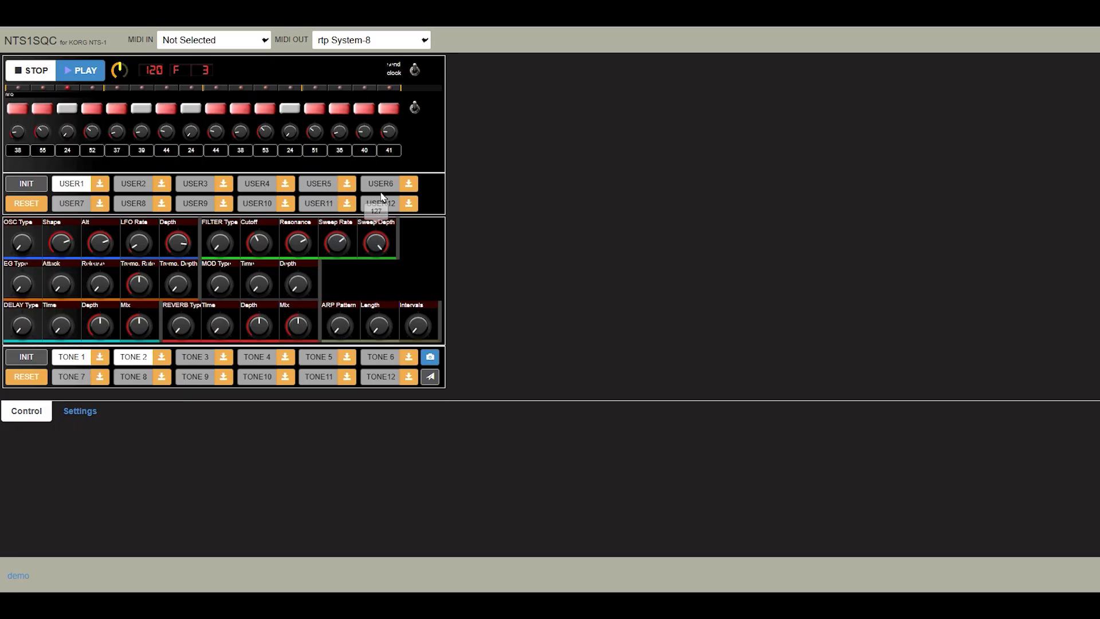
{"action": "mouse_move", "coordinate": [336, 244]}
{"action": "left_click", "coordinate": [327, 251]}
{"action": "left_click_drag", "start_coordinate": [301, 256], "coordinate": [265, 243]}
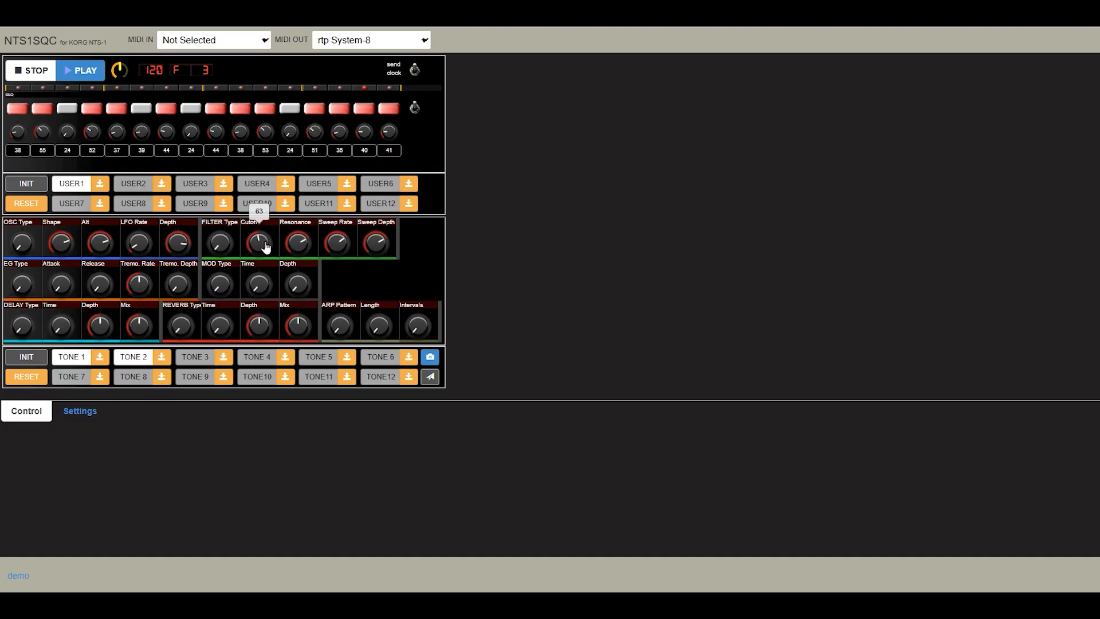
Step: Change the delay type and lengthen its time, change the reverb type and lengthen its time, then stop playback
{"action": "left_click_drag", "start_coordinate": [23, 333], "coordinate": [21, 296]}
{"action": "left_click_drag", "start_coordinate": [57, 330], "coordinate": [61, 317]}
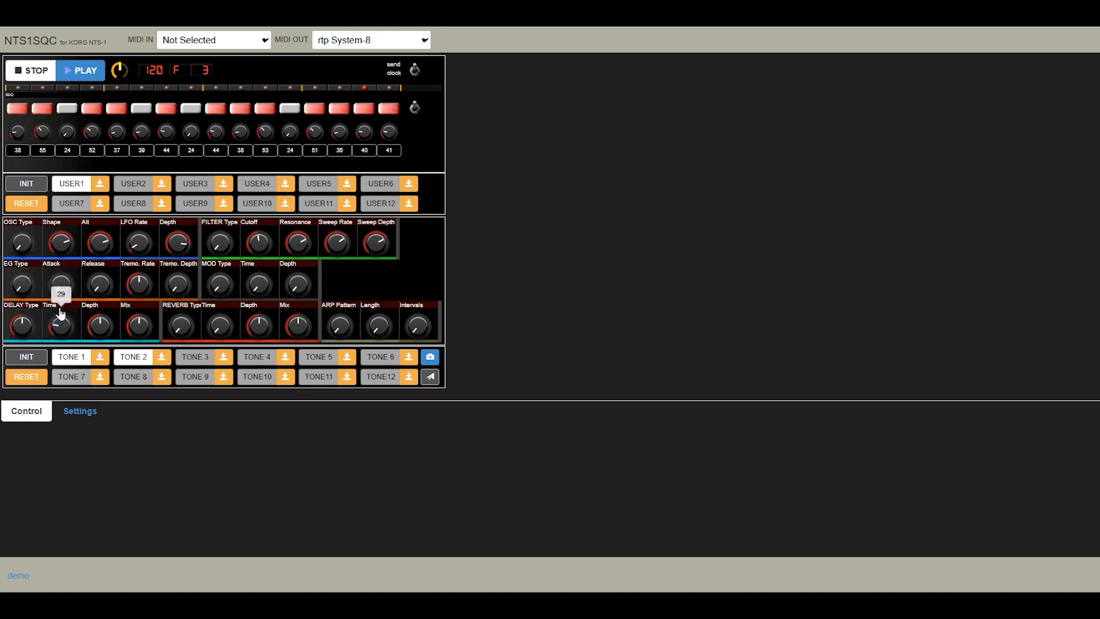
{"action": "left_click_drag", "start_coordinate": [60, 316], "coordinate": [61, 310]}
{"action": "left_click_drag", "start_coordinate": [182, 327], "coordinate": [185, 301]}
{"action": "mouse_move", "coordinate": [221, 326]}
{"action": "left_mouse_down"}
{"action": "mouse_move", "coordinate": [228, 283]}
{"action": "mouse_move", "coordinate": [223, 324]}
{"action": "left_mouse_up"}
{"action": "left_click", "coordinate": [36, 74]}
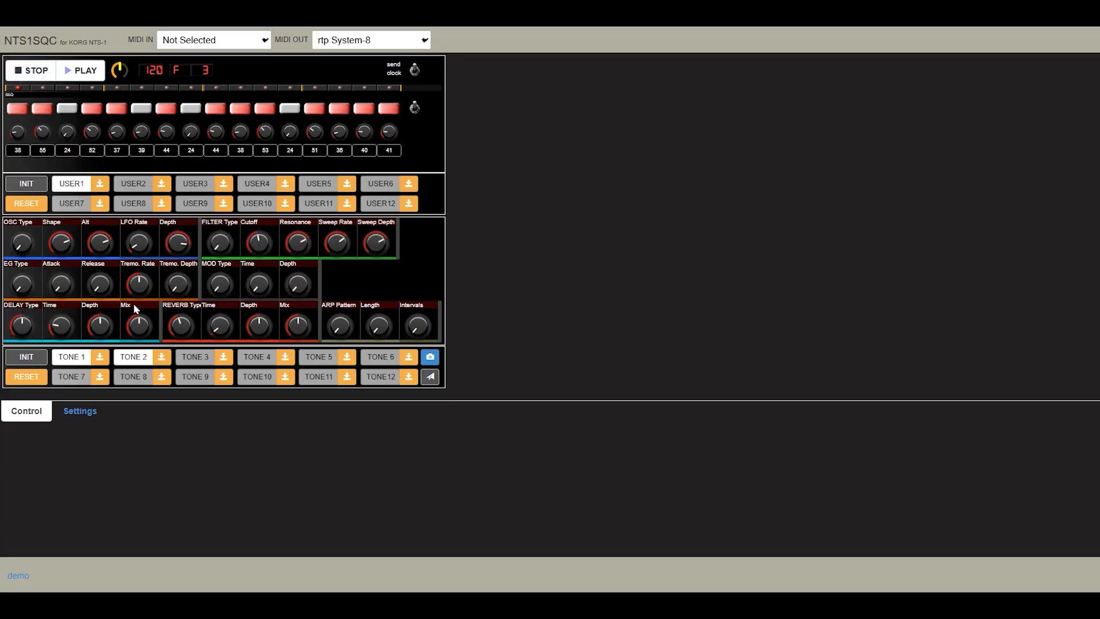
Step: Store the sound as TONE 3, then play the pattern while recalling TONE 2, TONE 1 and TONE 3
{"action": "left_click", "coordinate": [225, 360]}
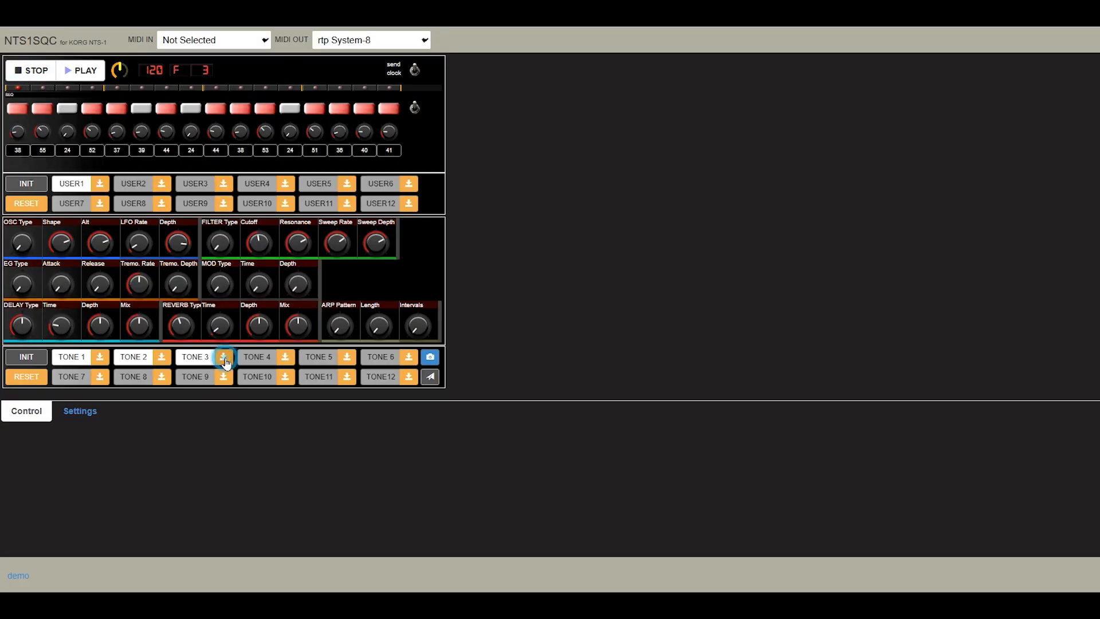
{"action": "left_click", "coordinate": [133, 358]}
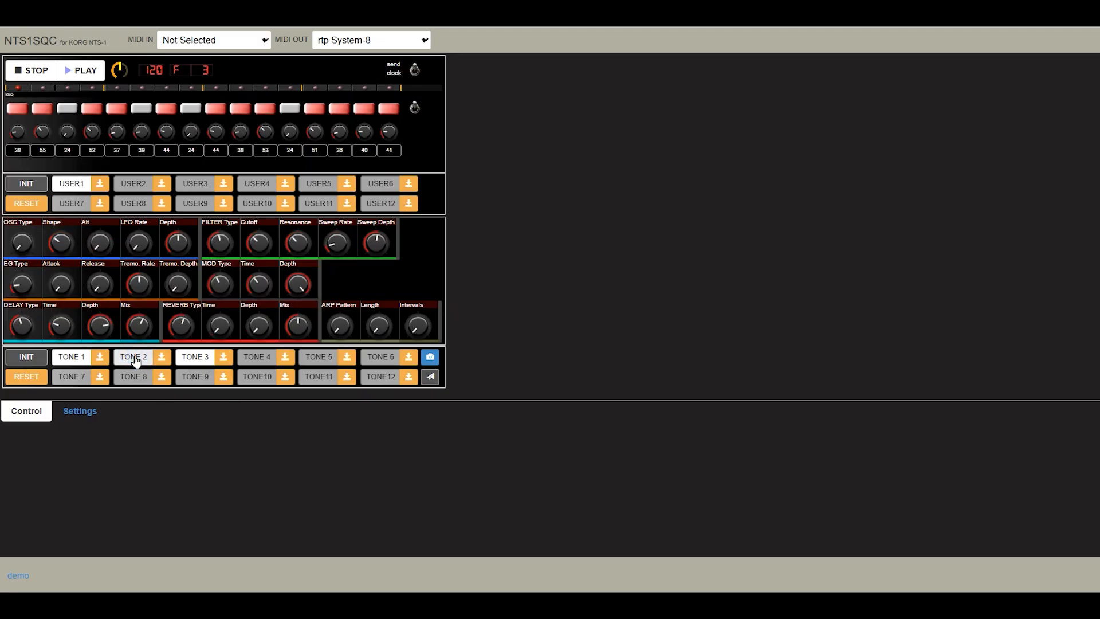
{"action": "left_click", "coordinate": [82, 71]}
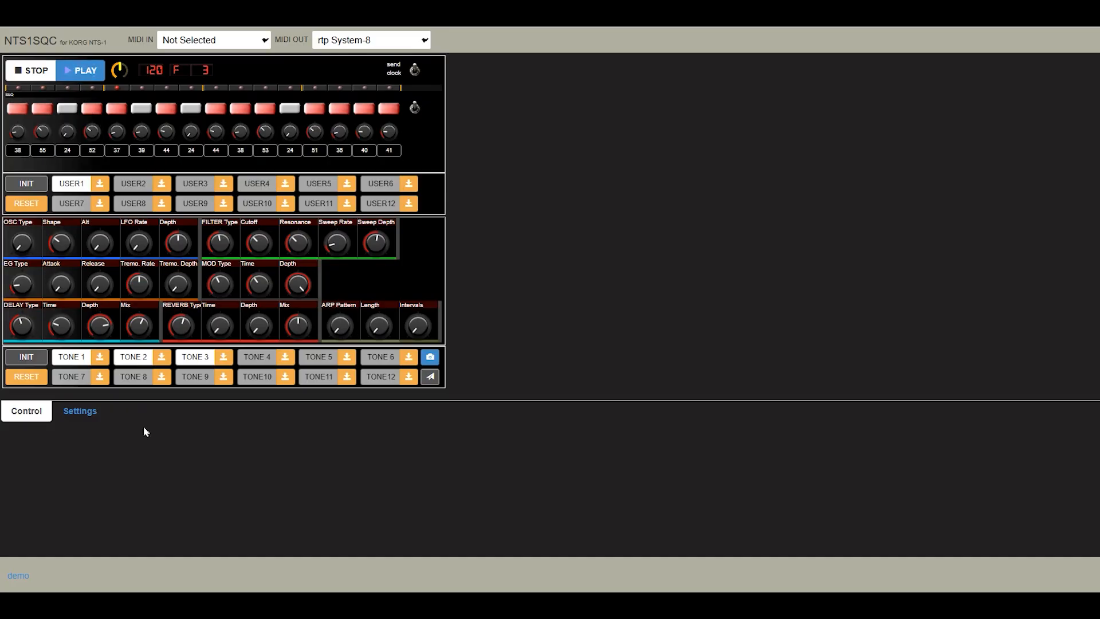
{"action": "left_click", "coordinate": [71, 360]}
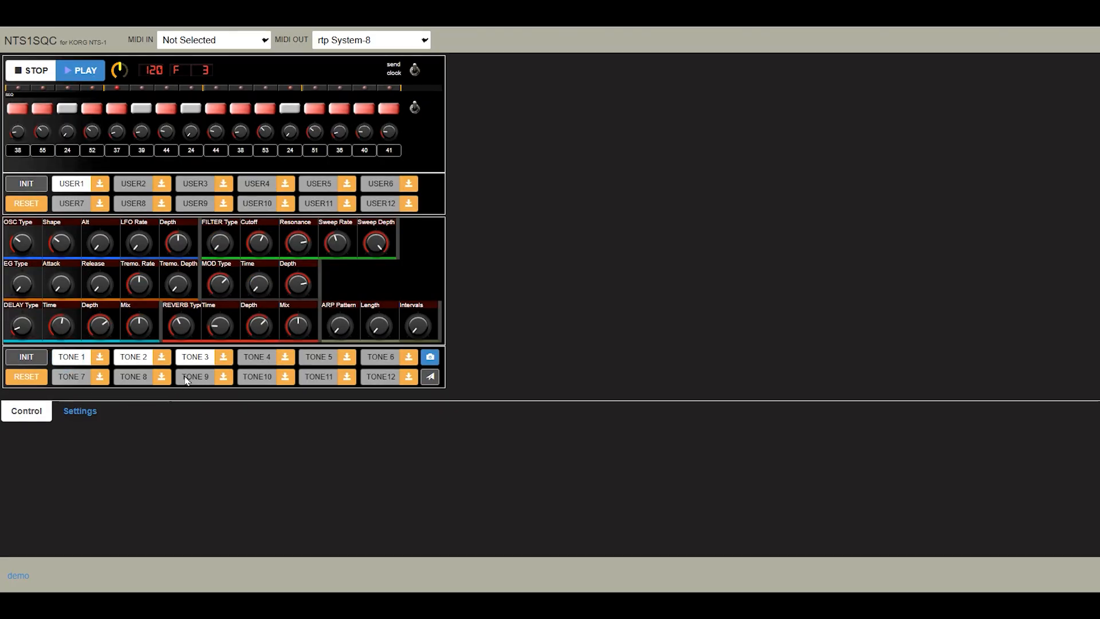
{"action": "left_click", "coordinate": [193, 359]}
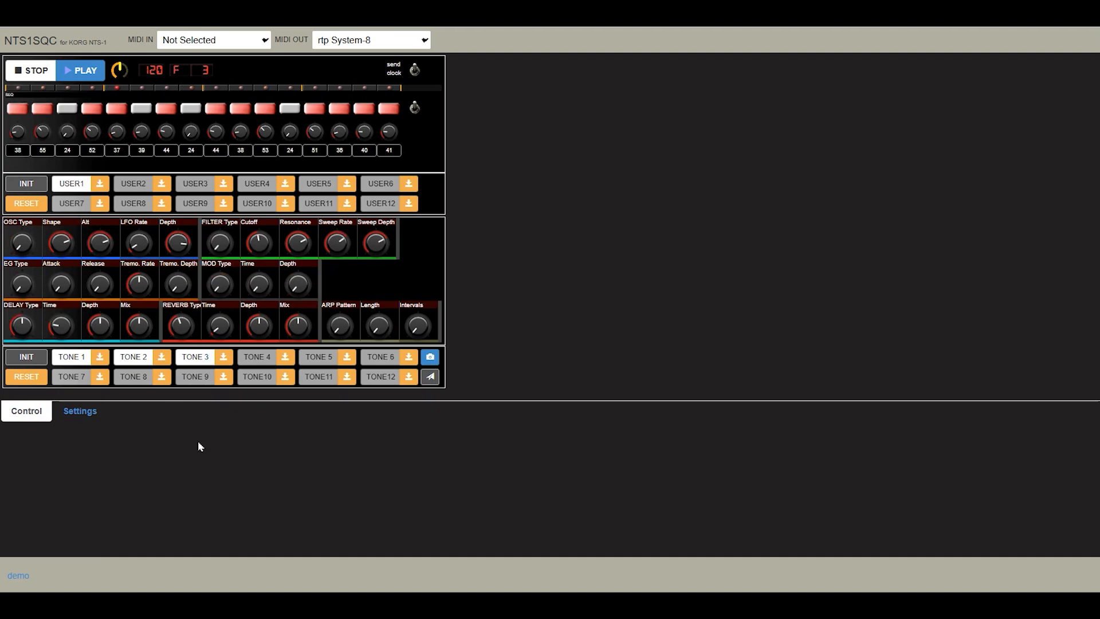
Step: Stop playback, store the pattern as USER2, reload the page and recall TONE 3
{"action": "left_click", "coordinate": [33, 71]}
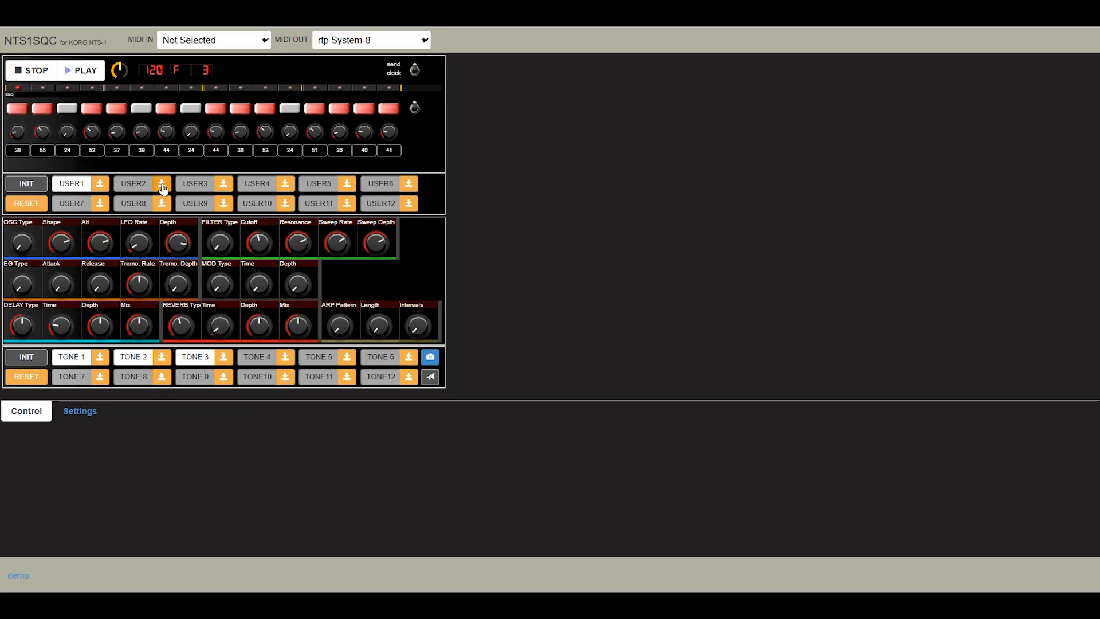
{"action": "left_click", "coordinate": [151, 184]}
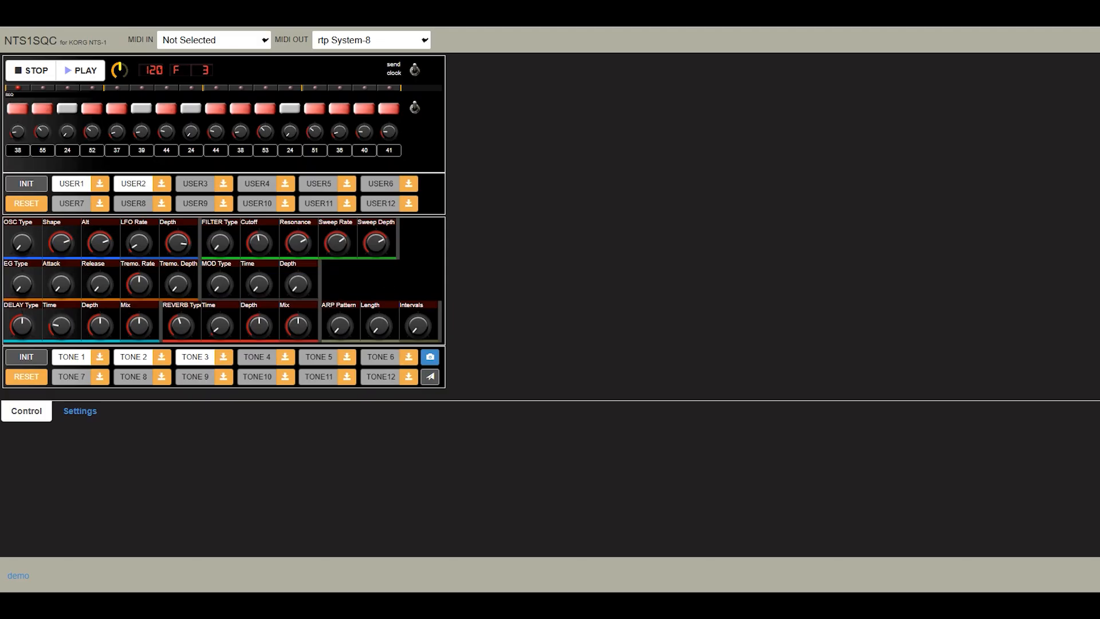
{"action": "key", "text": "F5"}
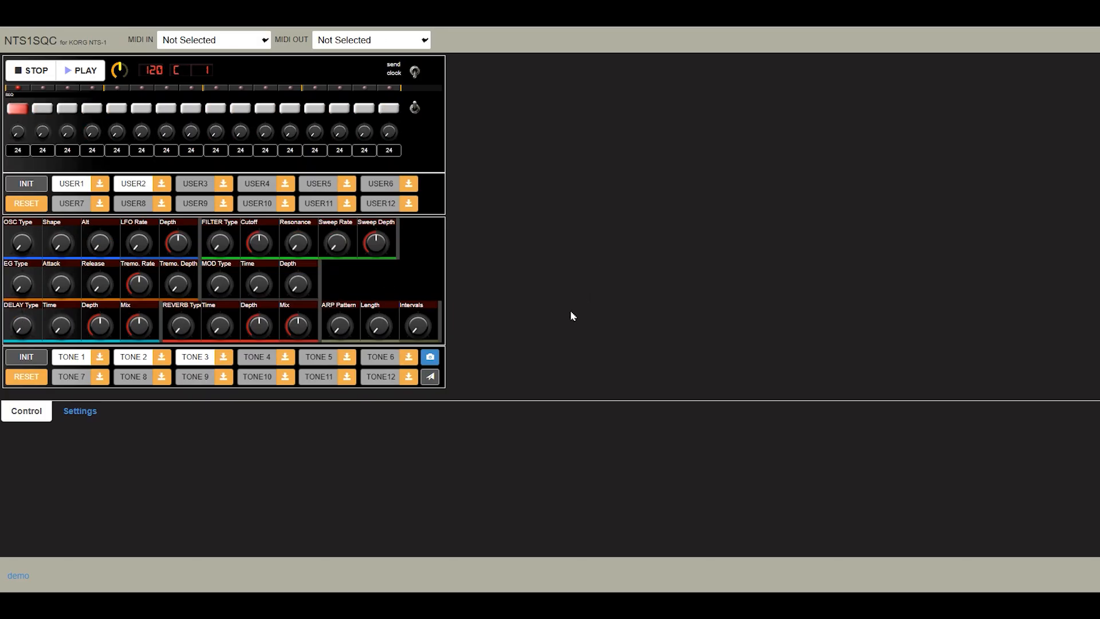
{"action": "left_click", "coordinate": [204, 362]}
Step: Visit the settings page, return to Control, and toggle sending tempo clock to the synth
{"action": "left_click", "coordinate": [78, 181]}
{"action": "left_click", "coordinate": [79, 409]}
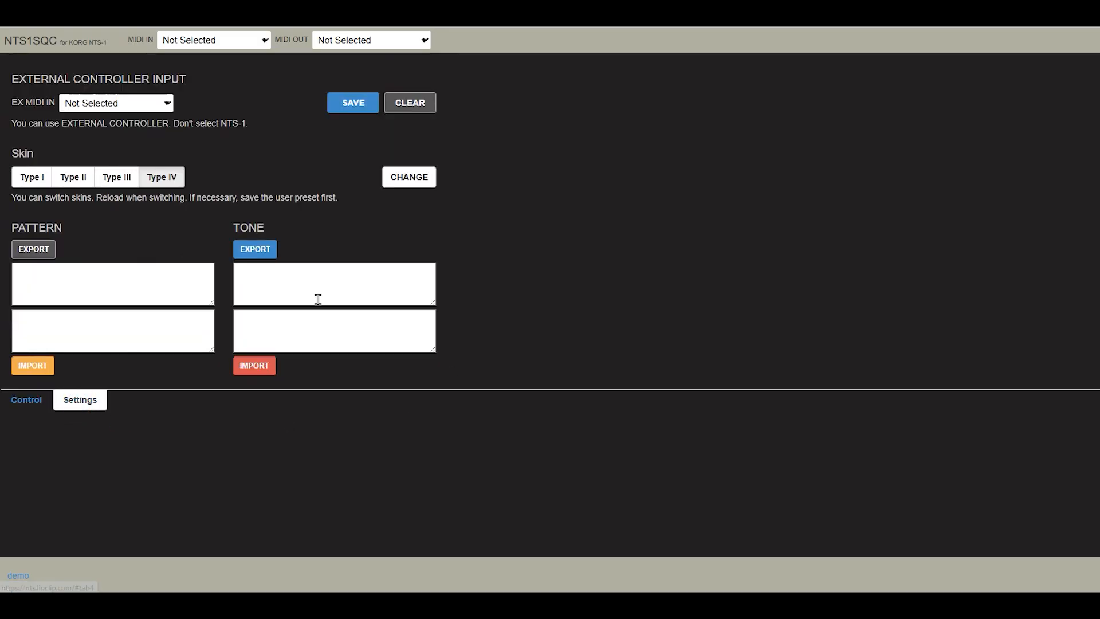
{"action": "left_click", "coordinate": [26, 402]}
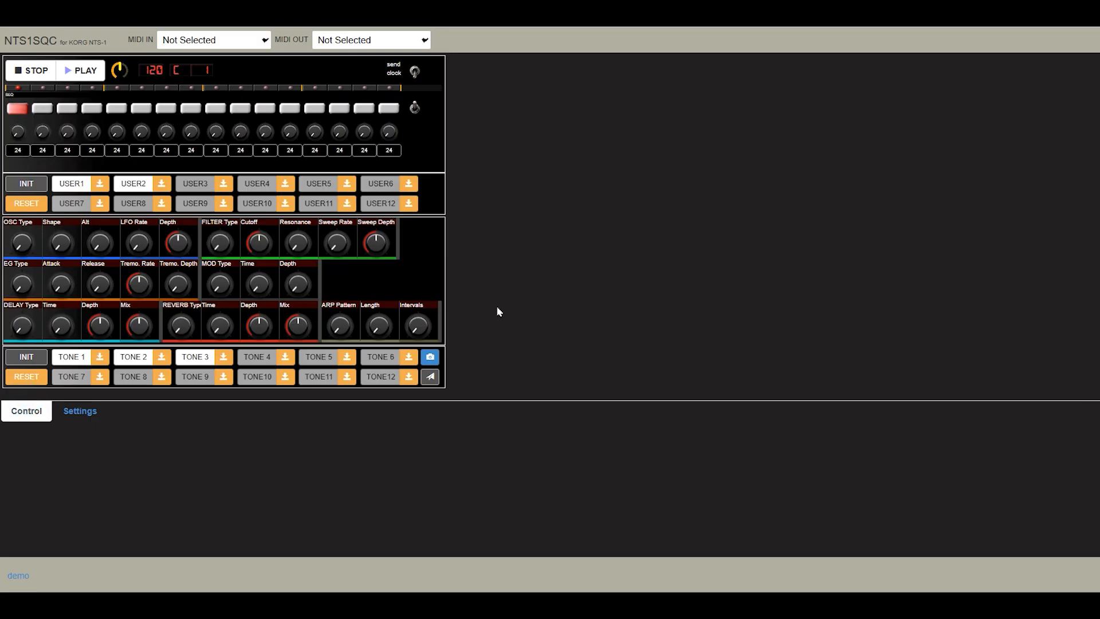
{"action": "left_click", "coordinate": [415, 75]}
Step: Nudge the tempo to 121 and load the saved USER1 pattern
{"action": "mouse_move", "coordinate": [125, 79]}
{"action": "left_mouse_down"}
{"action": "mouse_move", "coordinate": [120, 60]}
{"action": "mouse_move", "coordinate": [114, 80]}
{"action": "left_mouse_up"}
{"action": "left_click", "coordinate": [76, 187]}
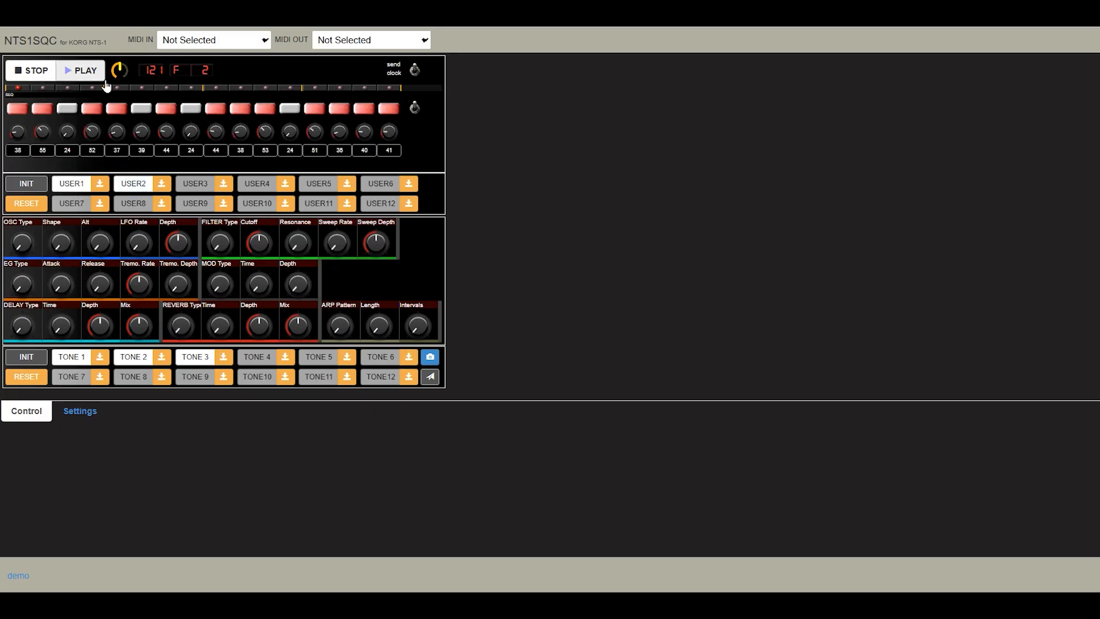
Step: Select rtp System-8 as MIDI output after the alert, play the pattern, change the tempo to 97 and stop
{"action": "left_click", "coordinate": [82, 70]}
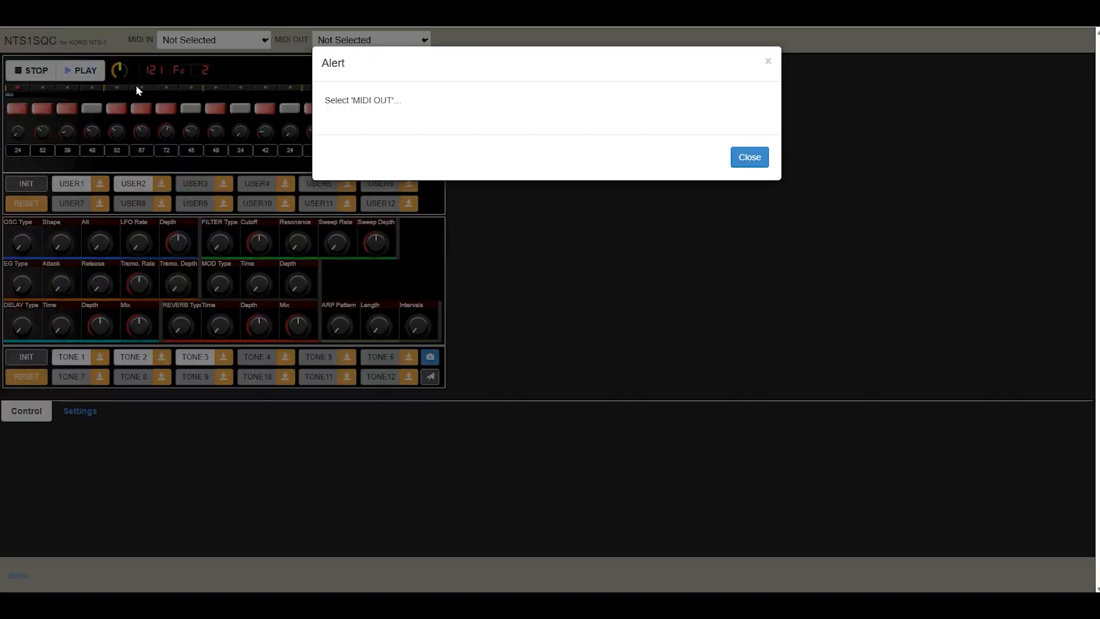
{"action": "left_click", "coordinate": [745, 157]}
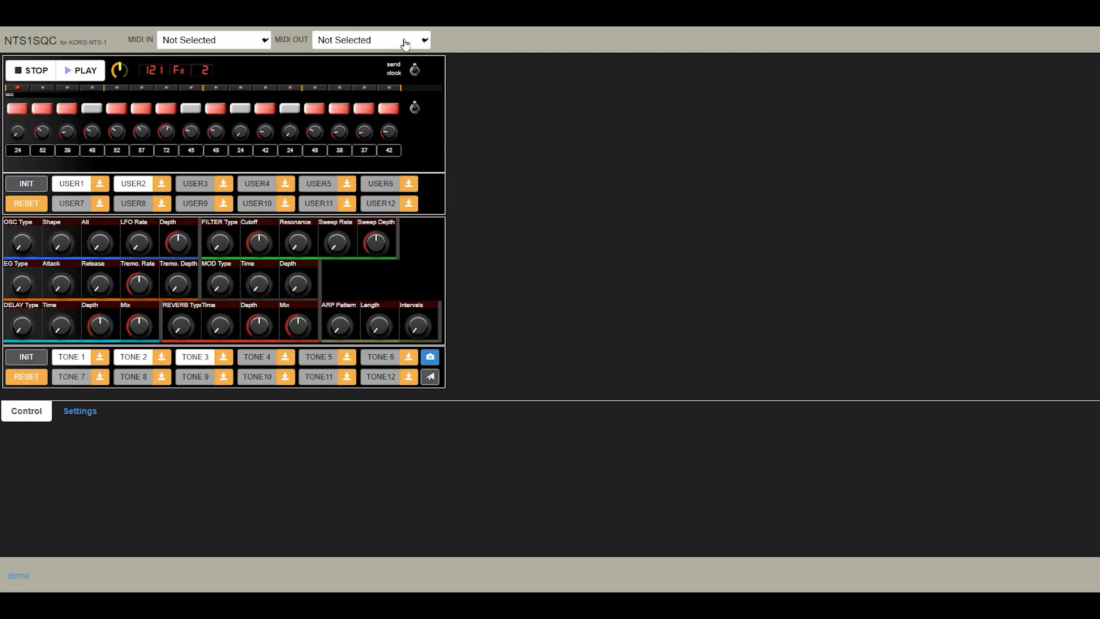
{"action": "left_click", "coordinate": [429, 43]}
{"action": "left_click", "coordinate": [381, 117]}
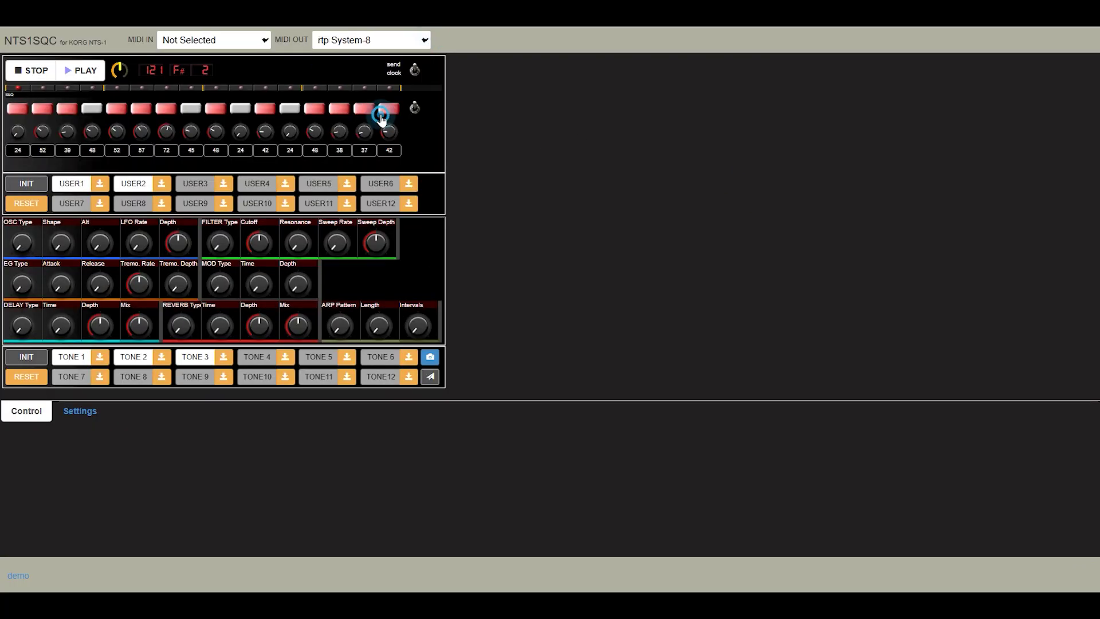
{"action": "left_click", "coordinate": [76, 76]}
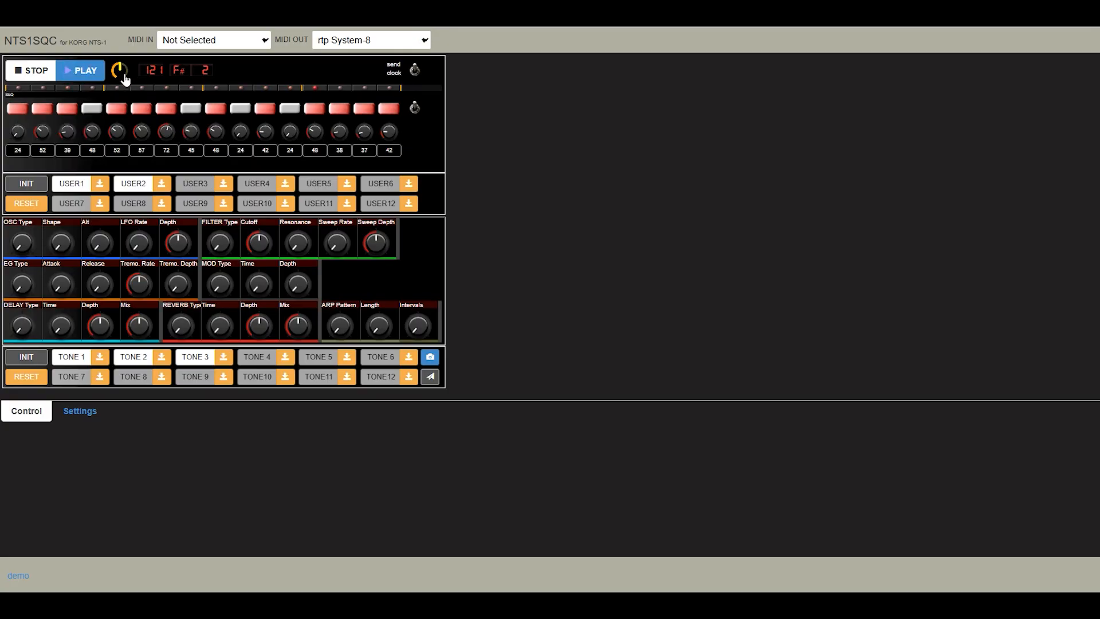
{"action": "left_click", "coordinate": [119, 71]}
{"action": "mouse_move", "coordinate": [119, 71]}
{"action": "left_mouse_down"}
{"action": "mouse_move", "coordinate": [123, 43]}
{"action": "mouse_move", "coordinate": [122, 129]}
{"action": "mouse_move", "coordinate": [122, 119]}
{"action": "left_mouse_up"}
{"action": "left_click", "coordinate": [34, 72]}
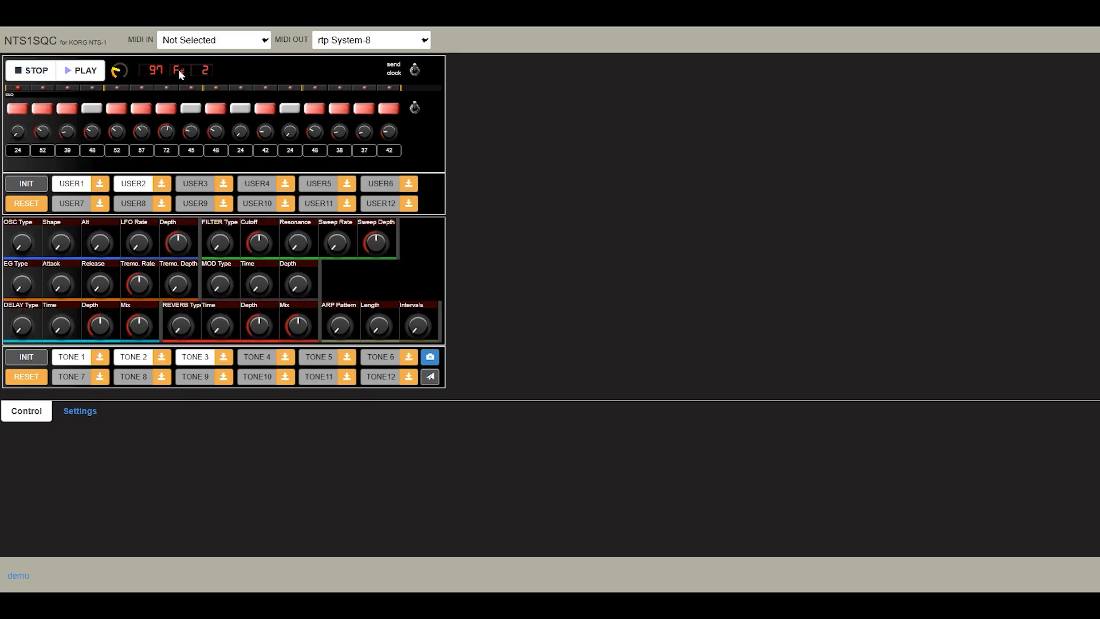
Step: Retune the 16th step up and back down until its note reads 49
{"action": "left_click_drag", "start_coordinate": [391, 140], "coordinate": [393, 133]}
{"action": "left_click_drag", "start_coordinate": [393, 133], "coordinate": [389, 129]}
{"action": "left_click_drag", "start_coordinate": [388, 130], "coordinate": [390, 134]}
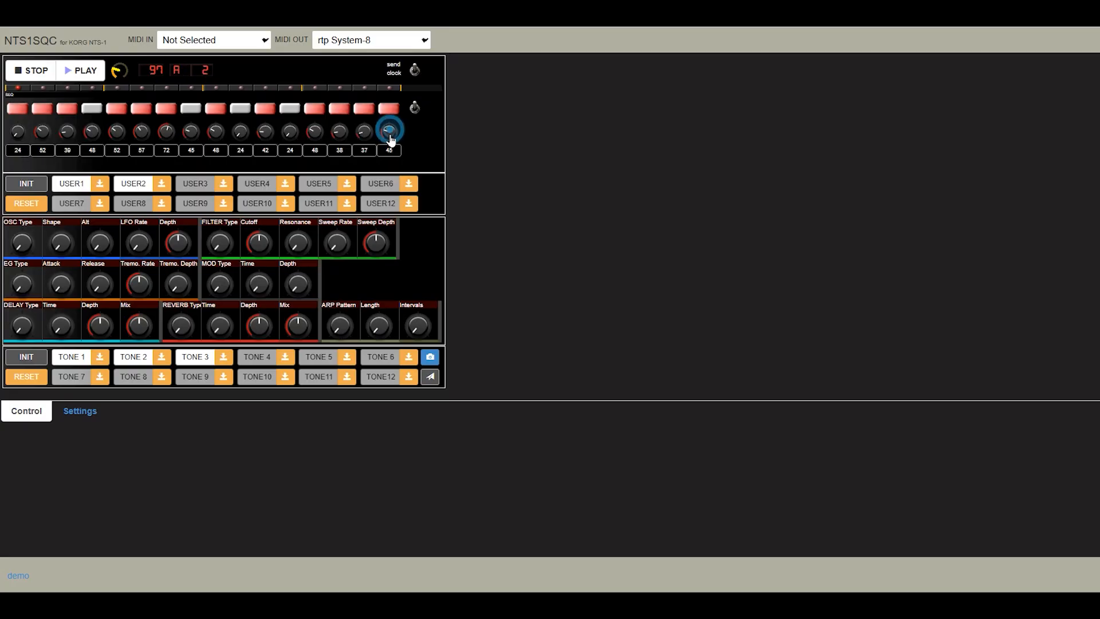
{"action": "left_click", "coordinate": [502, 207]}
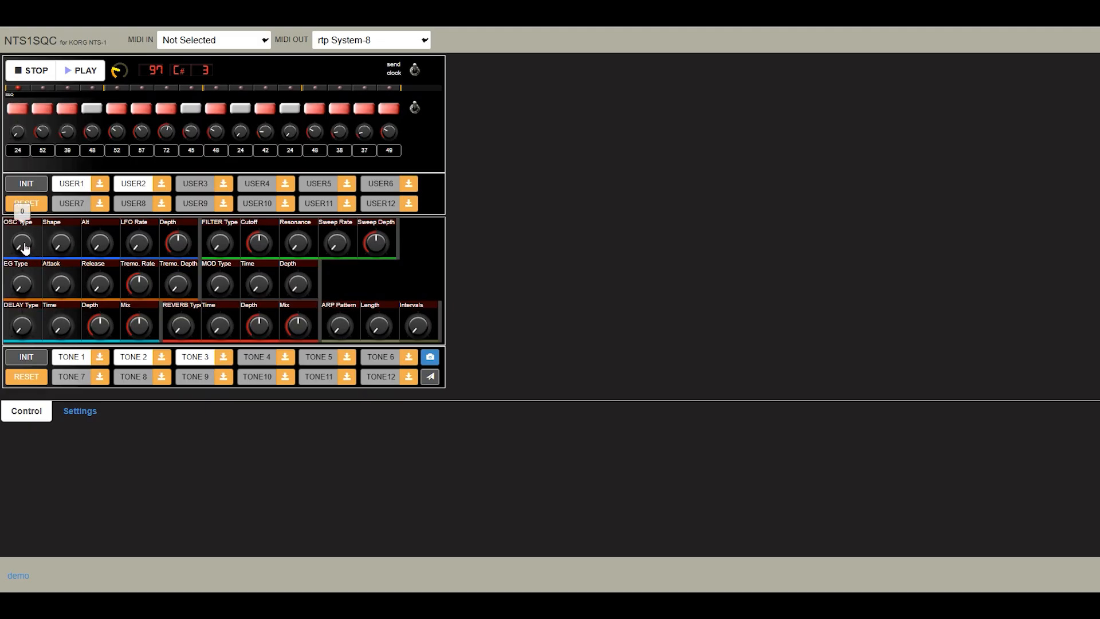
Step: Audition oscillator types by sweeping OSC Type while the sequence plays, then stop playback
{"action": "left_click", "coordinate": [24, 209]}
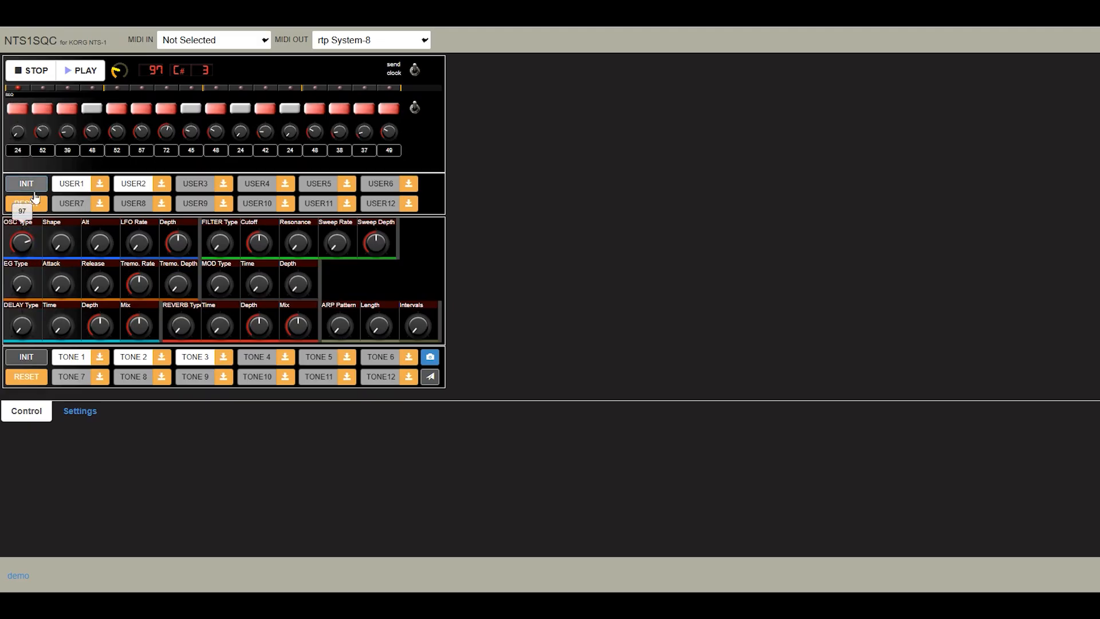
{"action": "mouse_move", "coordinate": [26, 209]}
{"action": "left_mouse_down"}
{"action": "mouse_move", "coordinate": [44, 170]}
{"action": "mouse_move", "coordinate": [39, 289]}
{"action": "left_mouse_up"}
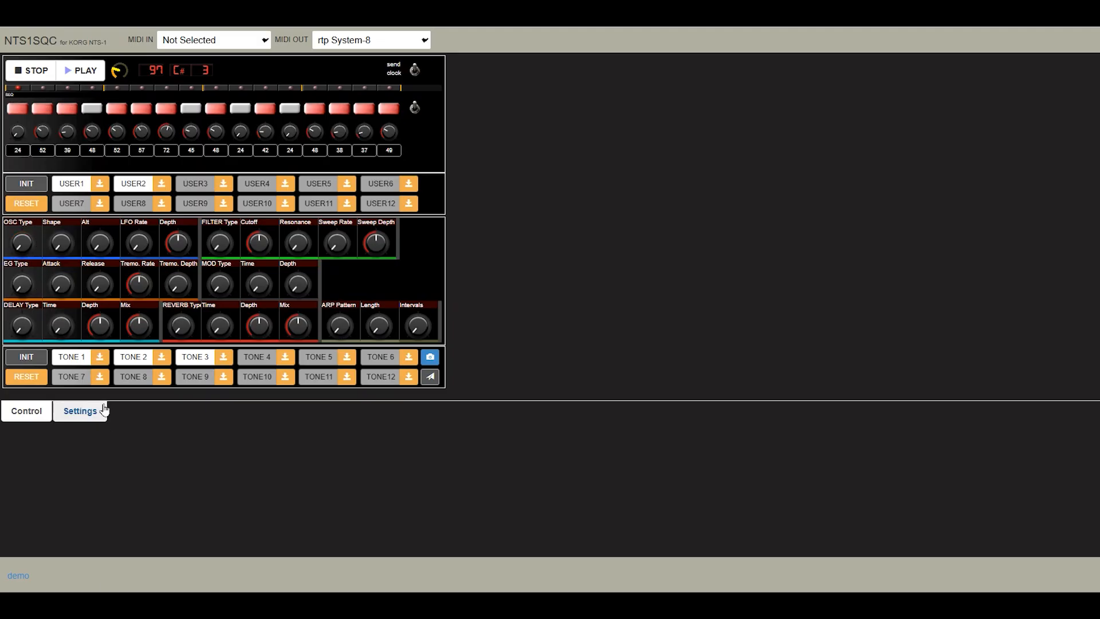
{"action": "left_click", "coordinate": [92, 73]}
{"action": "mouse_move", "coordinate": [21, 243]}
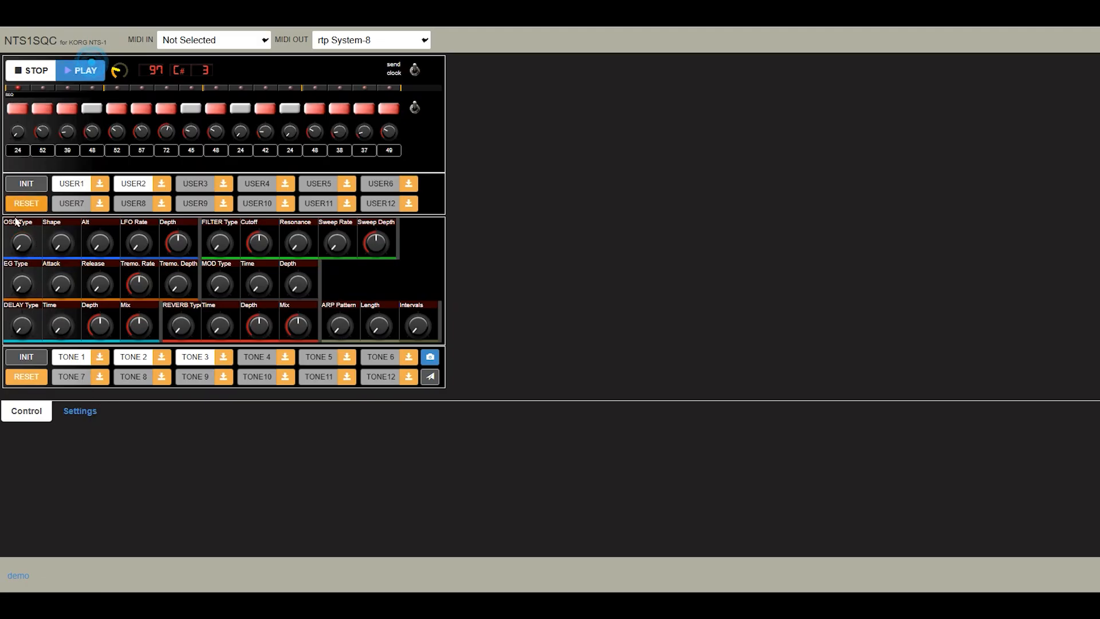
{"action": "left_click_drag", "start_coordinate": [24, 250], "coordinate": [26, 221]}
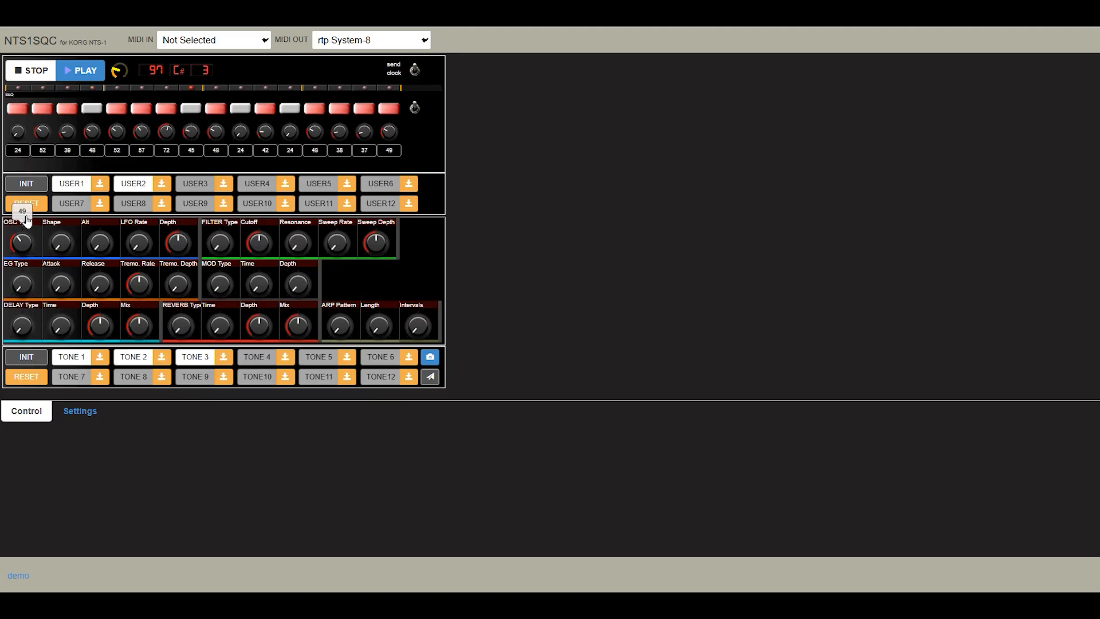
{"action": "left_click_drag", "start_coordinate": [27, 220], "coordinate": [27, 210]}
{"action": "left_click", "coordinate": [33, 71]}
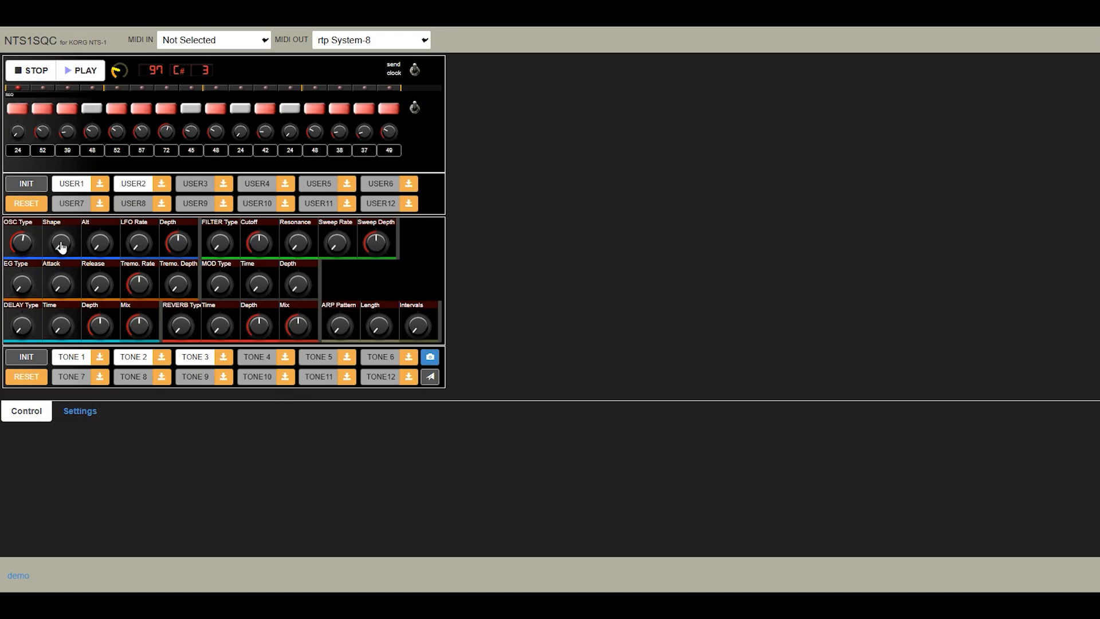
Step: Bring up the list of MIDI output devices for the sequencer
{"action": "left_click", "coordinate": [605, 230]}
{"action": "left_click", "coordinate": [424, 41]}
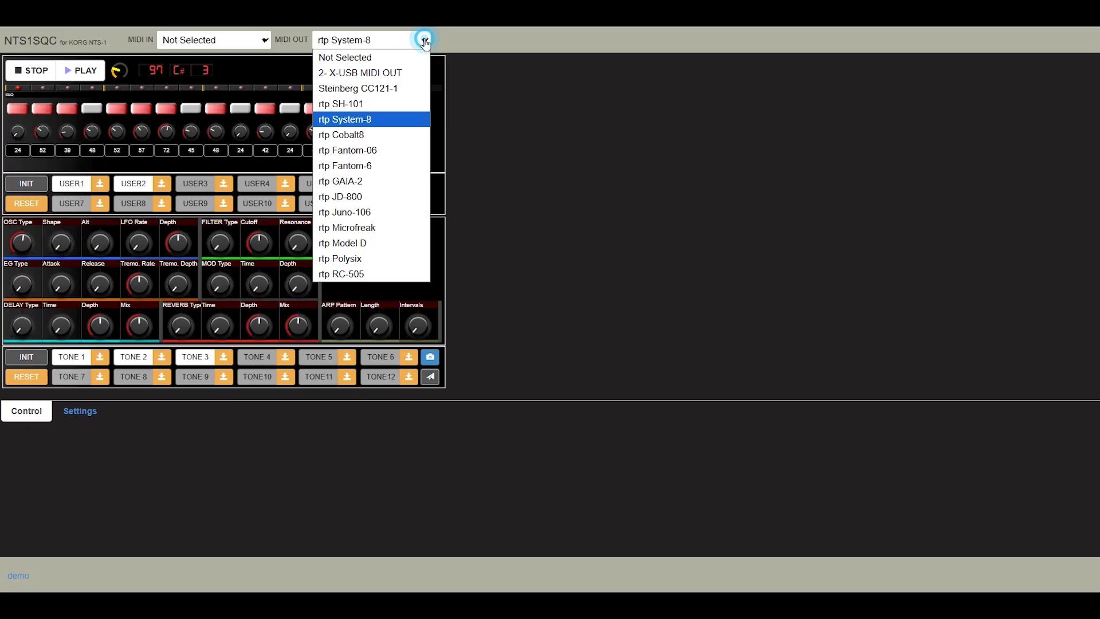
Step: Set the sequencer's MIDI output to Not Selected and move to the Korg NTS-Web editor
{"action": "left_click", "coordinate": [405, 57]}
{"action": "left_click", "coordinate": [579, 168]}
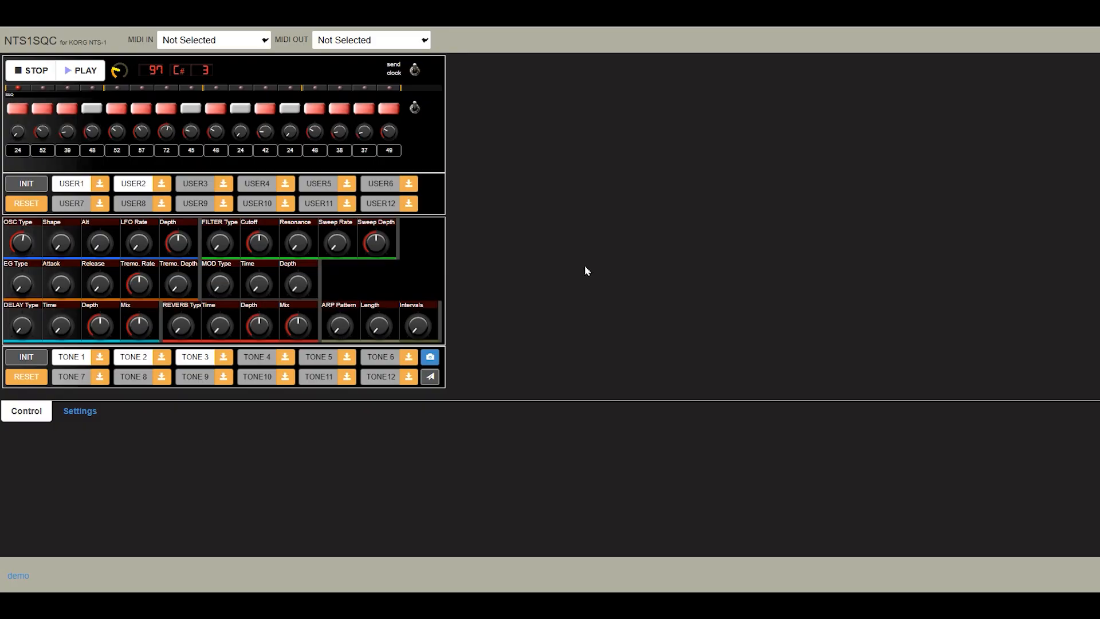
{"action": "left_click", "coordinate": [728, 261]}
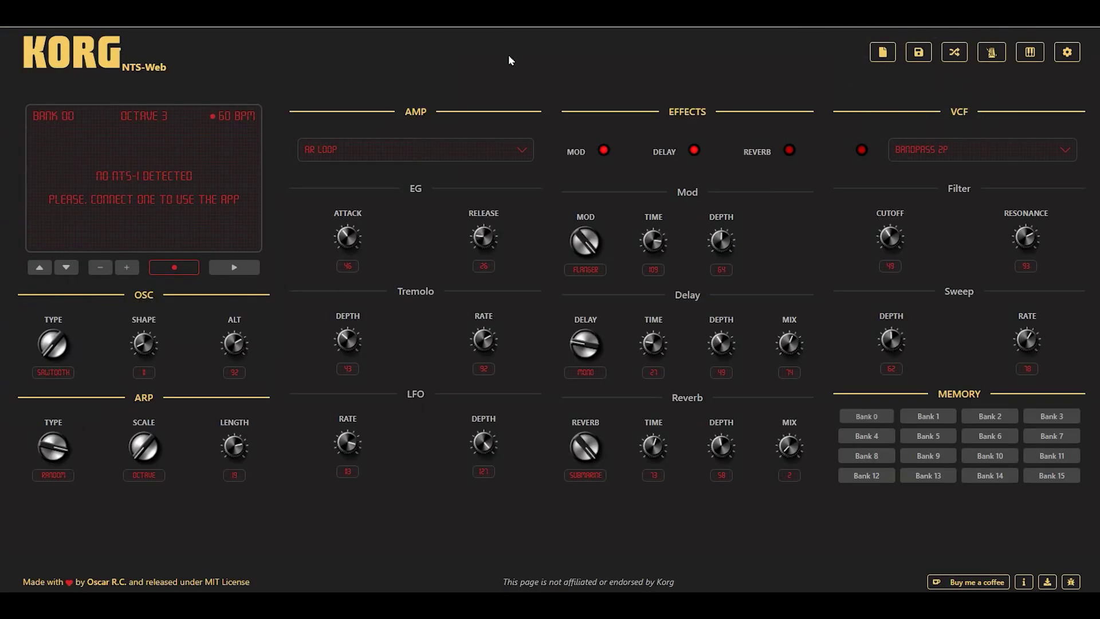
Step: Switch the oscillator to Triangle, then turn it back to Sawtooth
{"action": "left_click", "coordinate": [509, 56]}
{"action": "left_click", "coordinate": [60, 348]}
{"action": "left_click_drag", "start_coordinate": [33, 352], "coordinate": [14, 371]}
Step: Try LowPass 2p in the VCF, settle back on BandPass 2P, then bring up MIDI settings
{"action": "left_click", "coordinate": [1008, 159]}
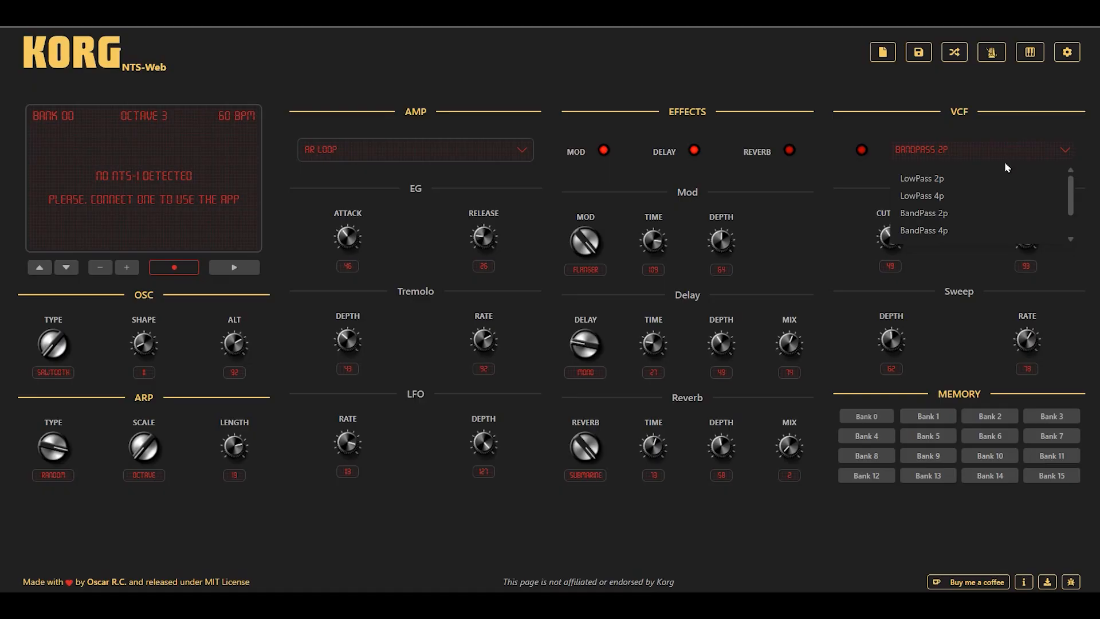
{"action": "left_click", "coordinate": [974, 212]}
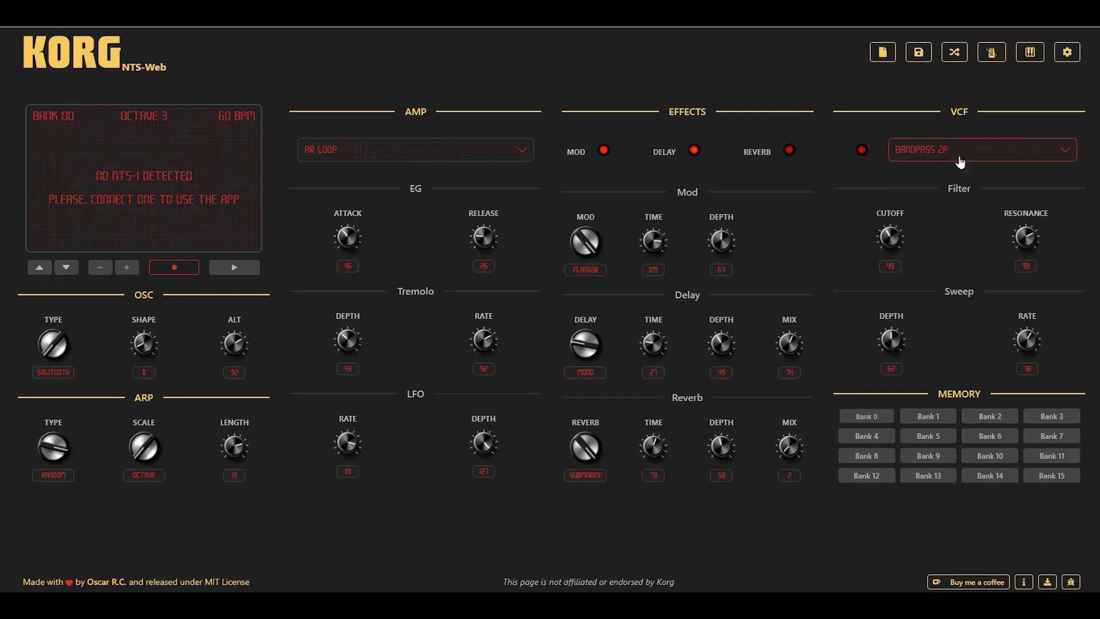
{"action": "left_click", "coordinate": [961, 151]}
{"action": "left_click", "coordinate": [961, 180]}
{"action": "left_click", "coordinate": [971, 145]}
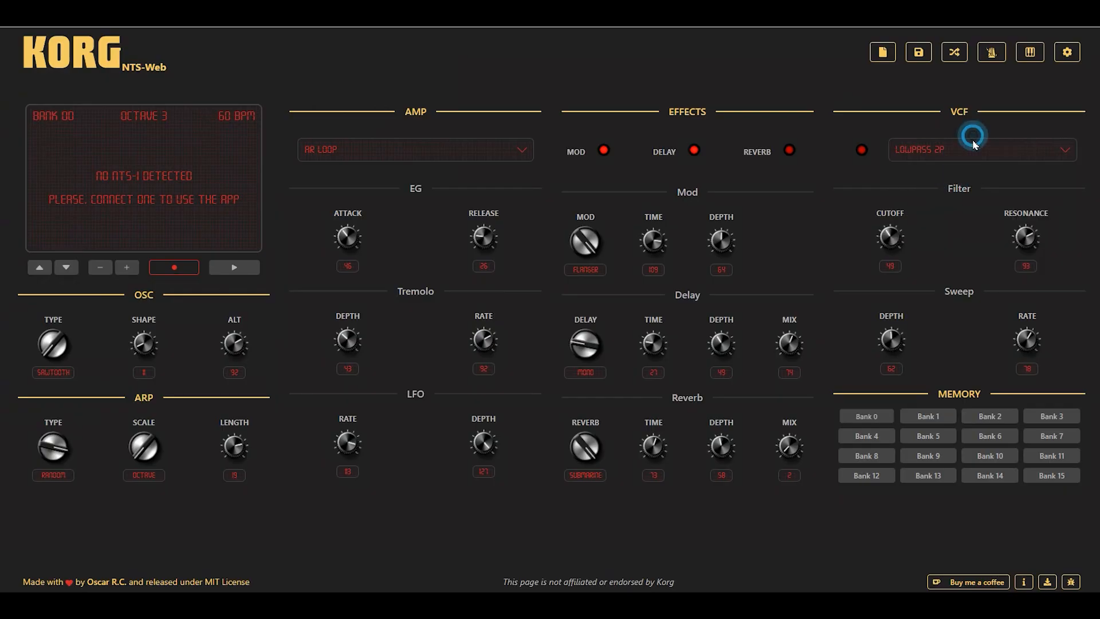
{"action": "left_click", "coordinate": [943, 211]}
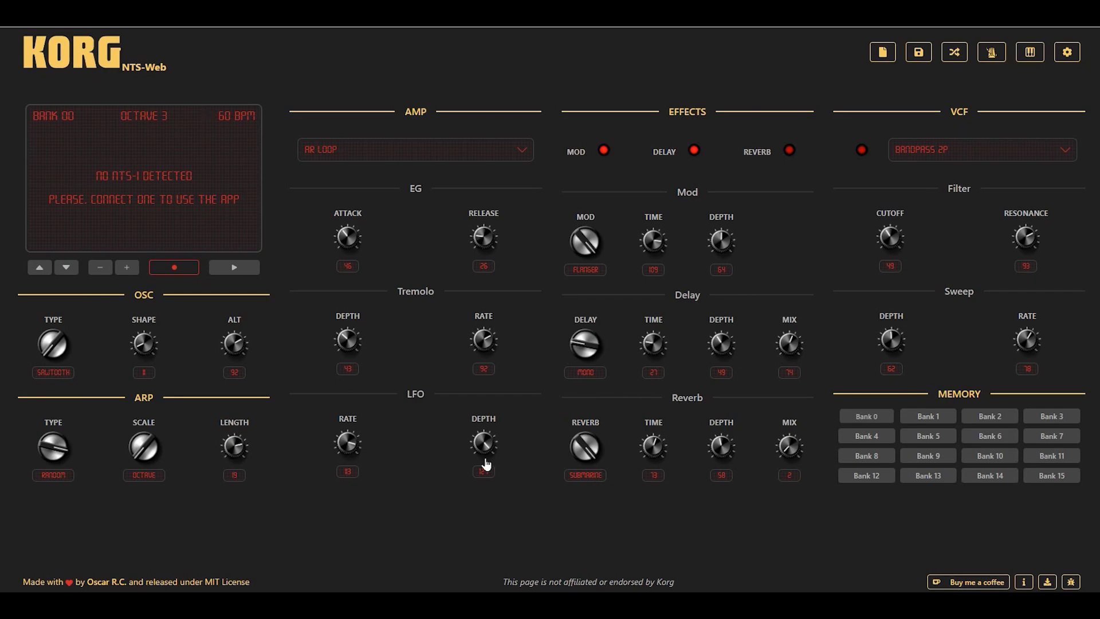
{"action": "left_click", "coordinate": [1068, 51]}
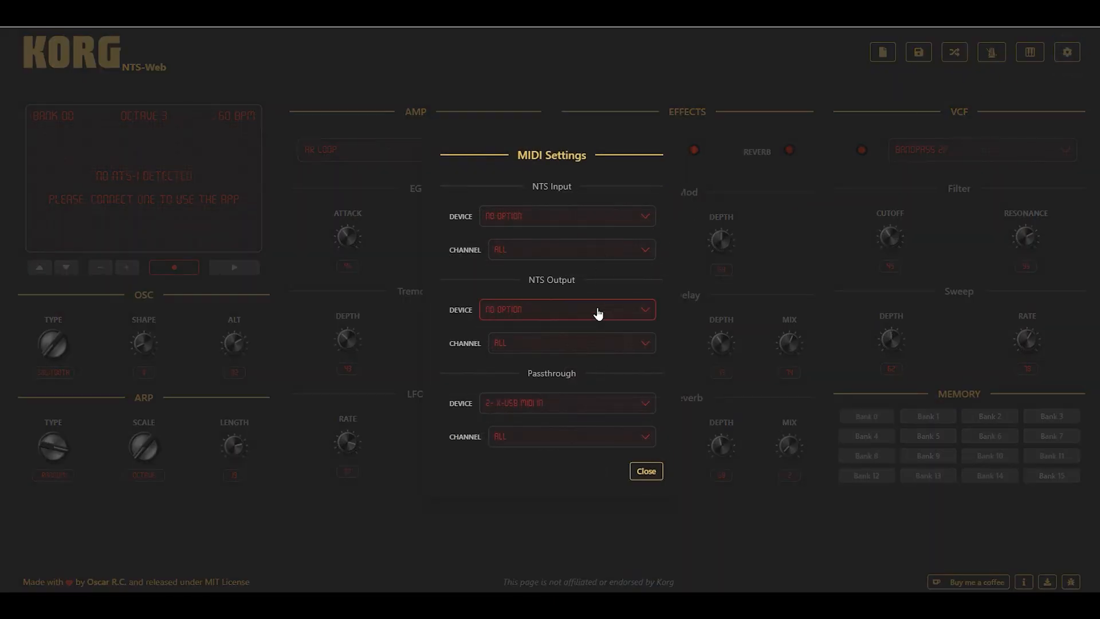
Step: Leave the NTS Output device on No Option and close the MIDI Settings dialog
{"action": "left_click", "coordinate": [645, 308]}
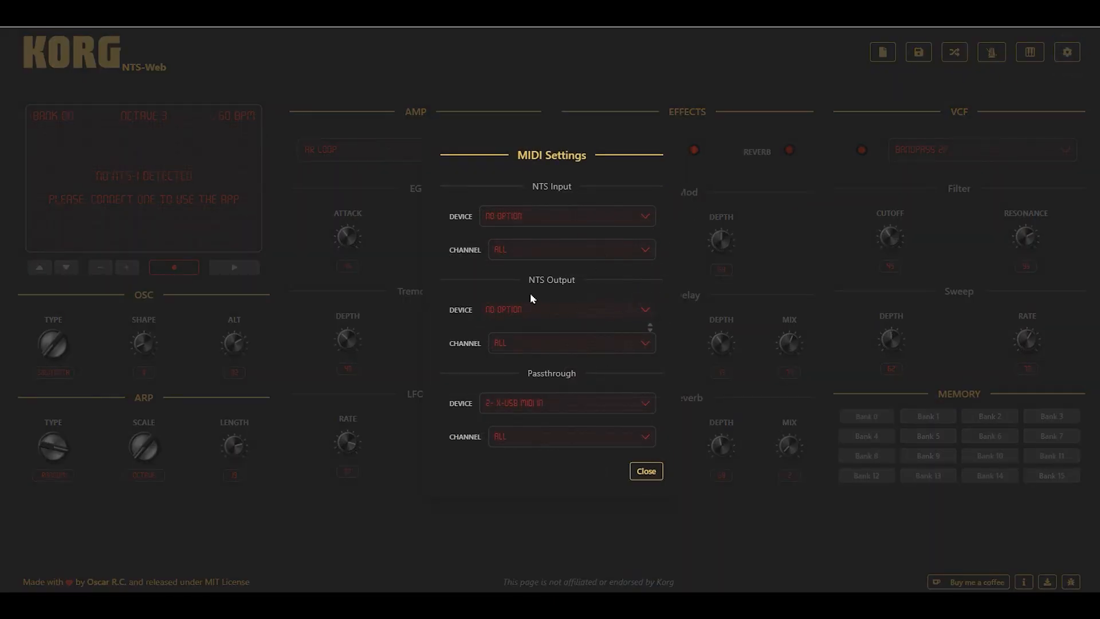
{"action": "left_click", "coordinate": [449, 272]}
{"action": "left_click", "coordinate": [565, 312]}
{"action": "left_click", "coordinate": [640, 292]}
{"action": "left_click", "coordinate": [646, 471]}
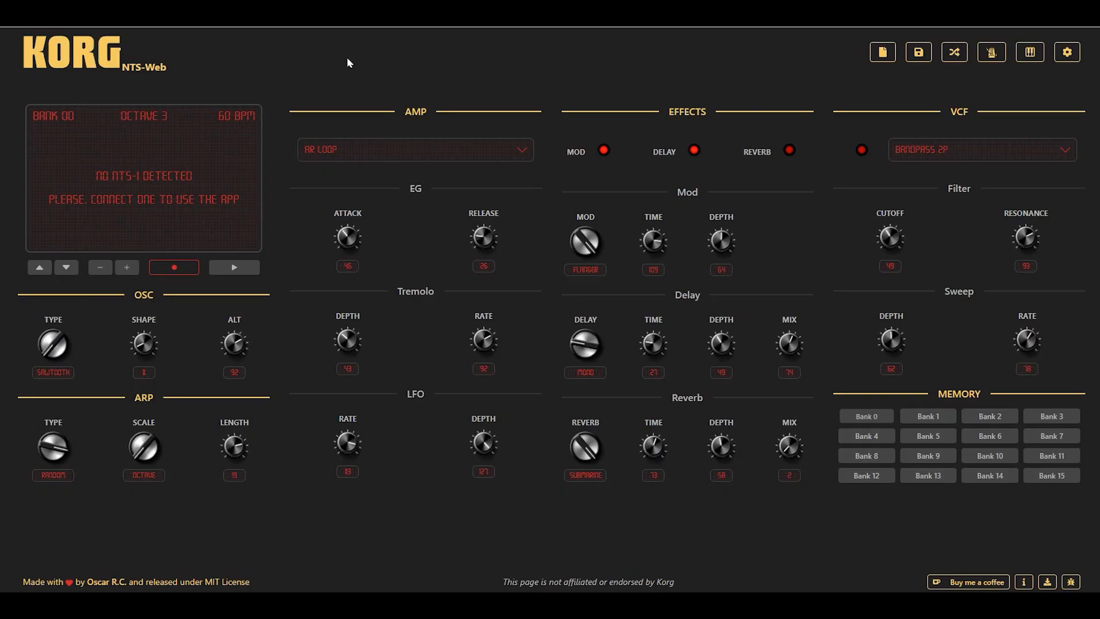
{"action": "left_click", "coordinate": [444, 62]}
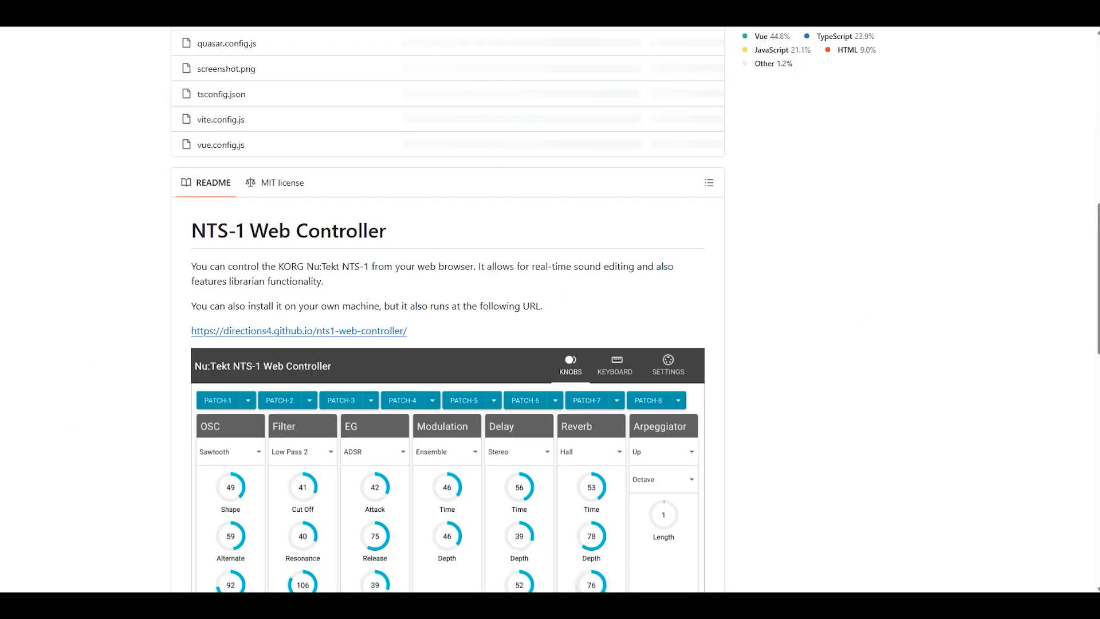
{"action": "scroll", "coordinate": [145, 363], "scroll_direction": "up", "scroll_amount": 5}
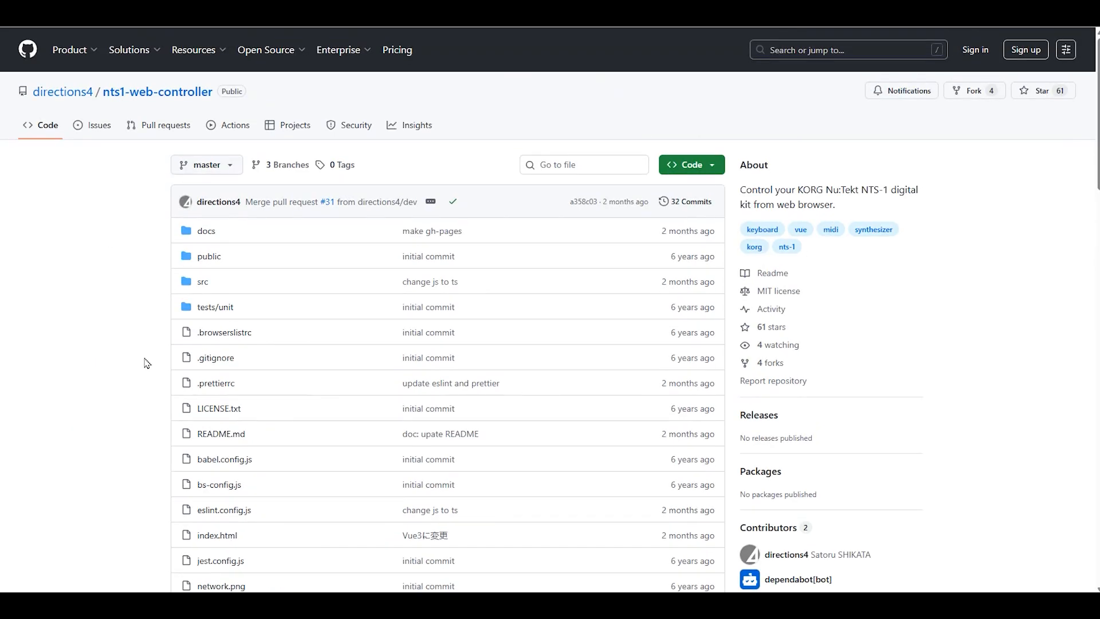
{"action": "scroll", "coordinate": [144, 363], "scroll_direction": "down", "scroll_amount": 3}
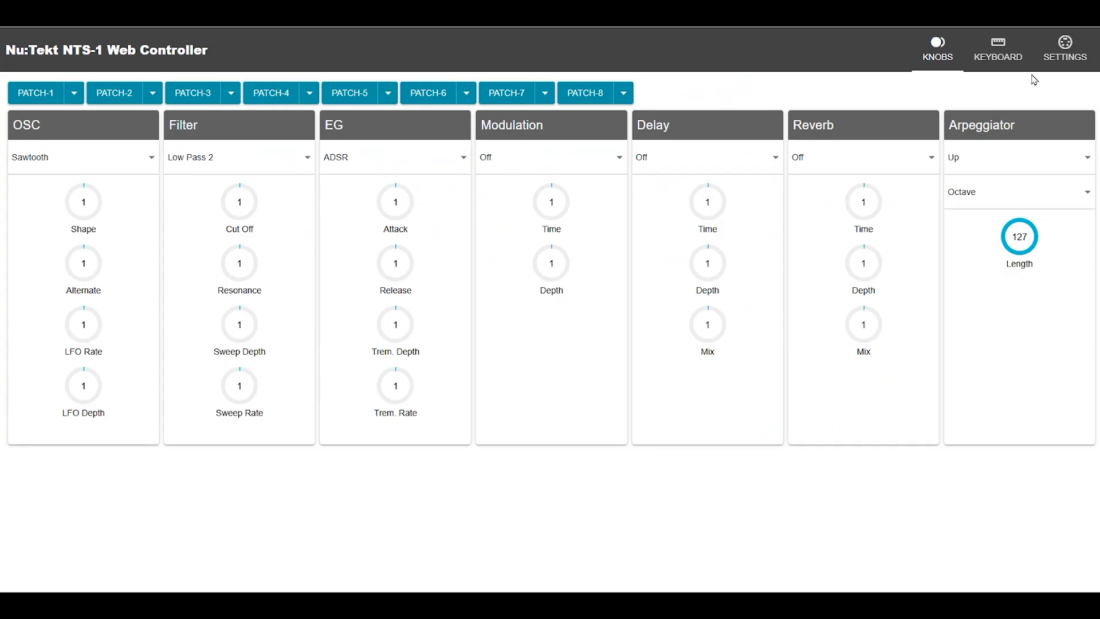
Step: Make rtp System-8 the output device on MIDI channel 1 in Settings
{"action": "left_click", "coordinate": [1064, 52]}
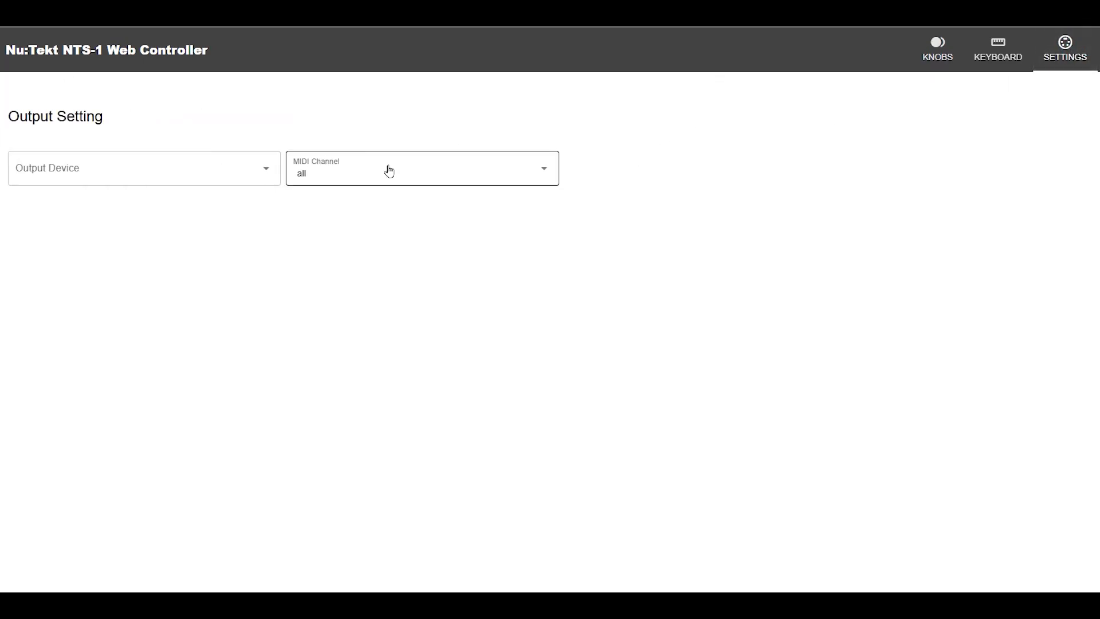
{"action": "left_click", "coordinate": [151, 170]}
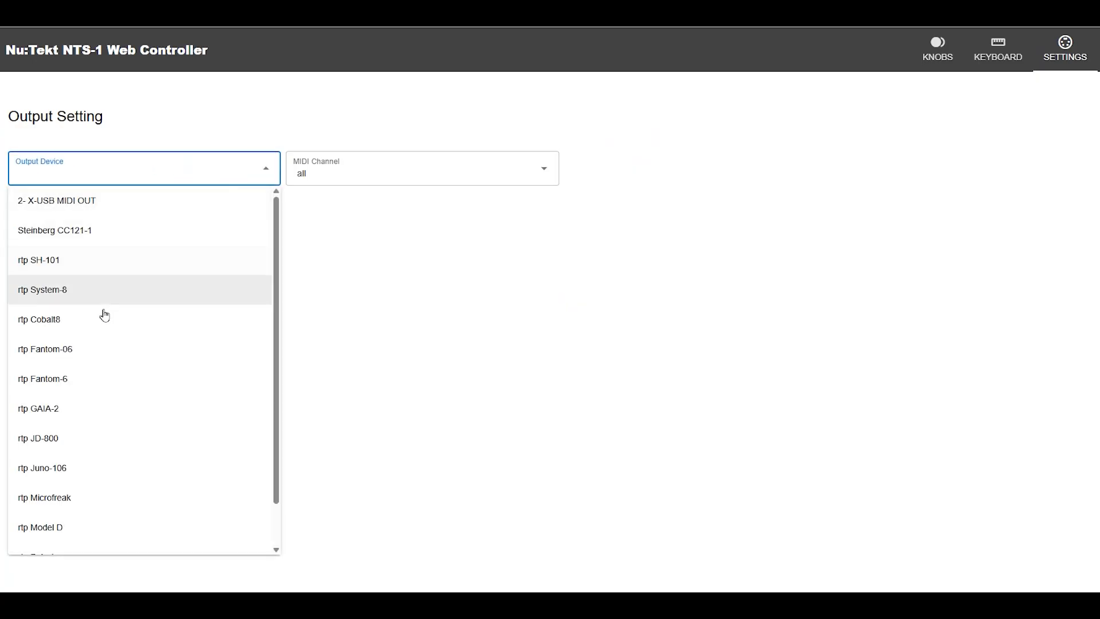
{"action": "left_click", "coordinate": [74, 288]}
{"action": "left_click", "coordinate": [418, 172]}
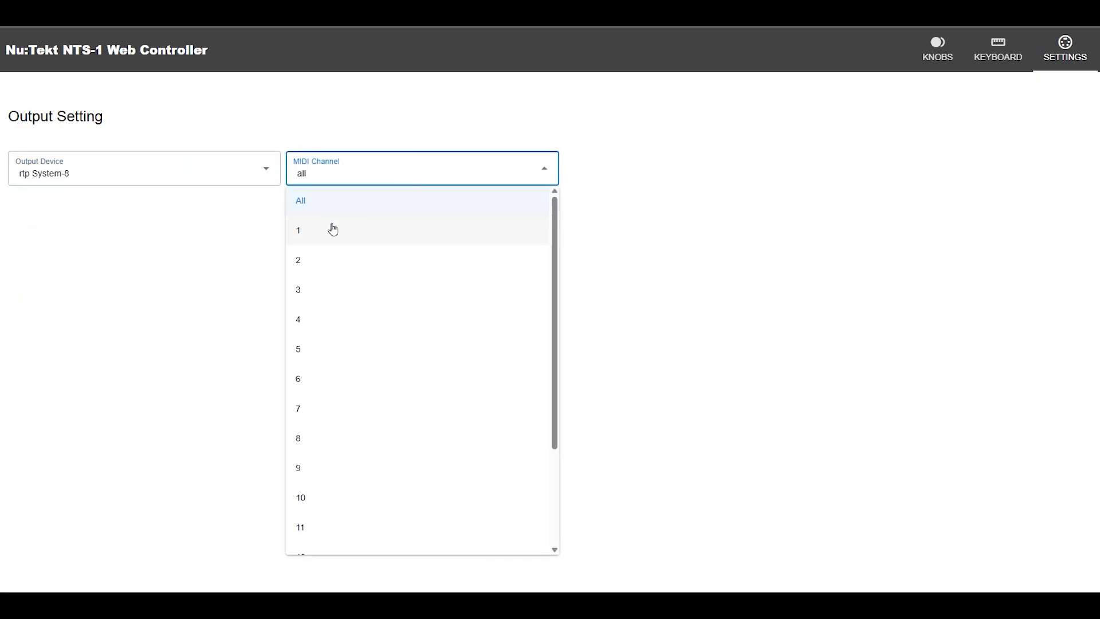
{"action": "left_click", "coordinate": [333, 229]}
{"action": "left_click", "coordinate": [937, 57]}
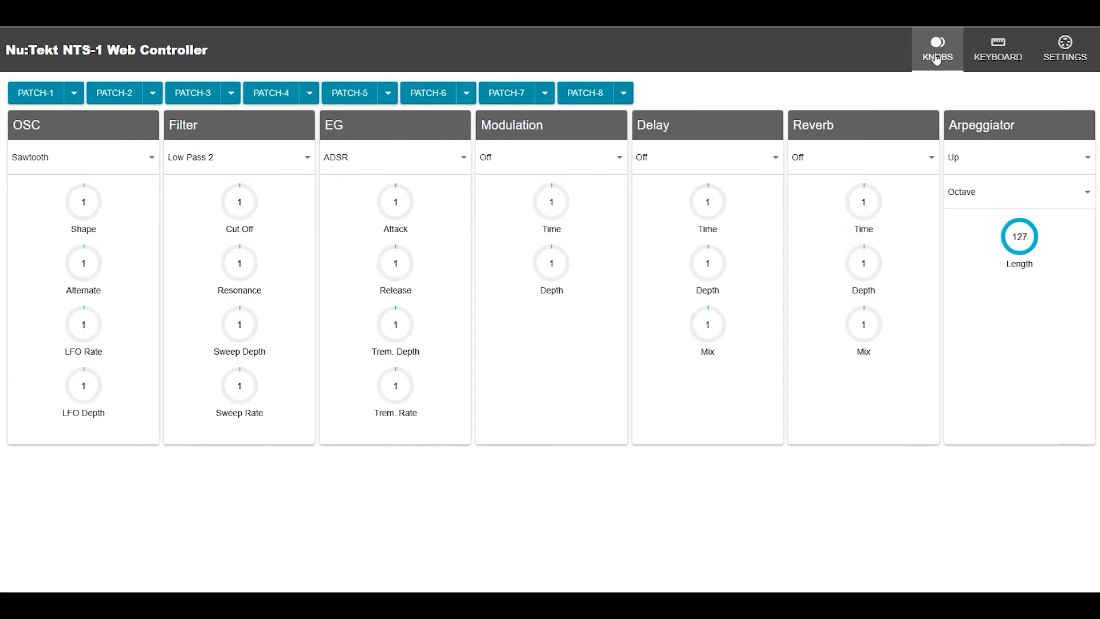
{"action": "left_click", "coordinate": [995, 51]}
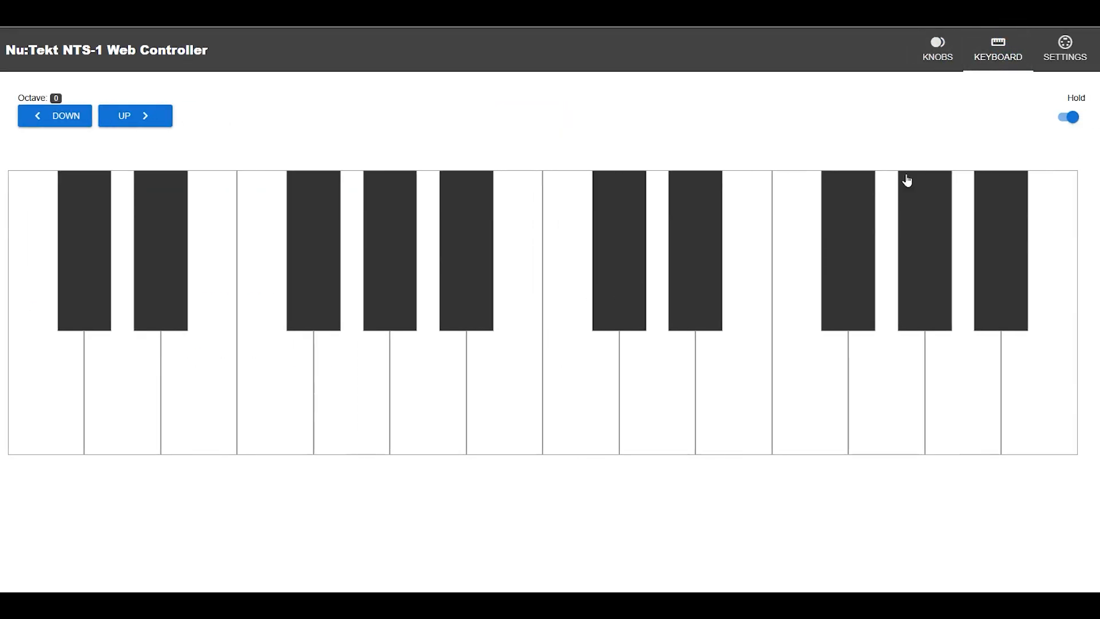
{"action": "left_click", "coordinate": [1068, 117]}
{"action": "left_click", "coordinate": [565, 406]}
{"action": "left_click", "coordinate": [1066, 116]}
{"action": "left_click", "coordinate": [556, 391]}
{"action": "left_click", "coordinate": [501, 397]}
{"action": "left_click", "coordinate": [419, 399]}
{"action": "left_click", "coordinate": [358, 400]}
{"action": "left_click", "coordinate": [739, 397]}
{"action": "left_click", "coordinate": [597, 400]}
{"action": "left_click", "coordinate": [942, 52]}
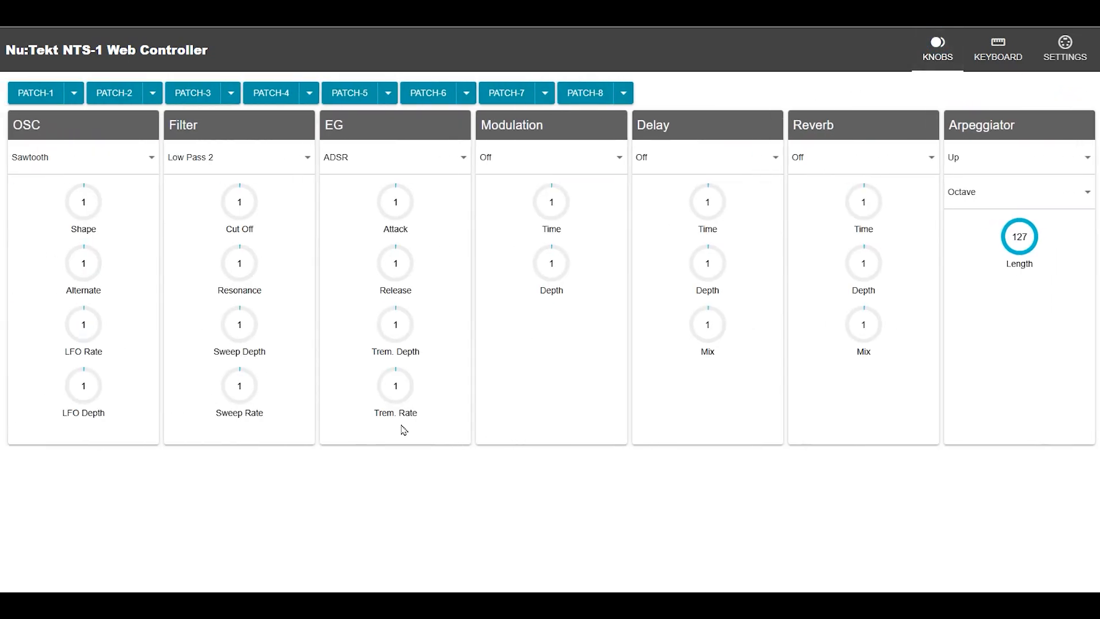
Step: Try the USER01 oscillator with Shape pushed to 125 and Alternate raised
{"action": "left_click_drag", "start_coordinate": [93, 213], "coordinate": [96, 187]}
{"action": "left_click", "coordinate": [150, 157]}
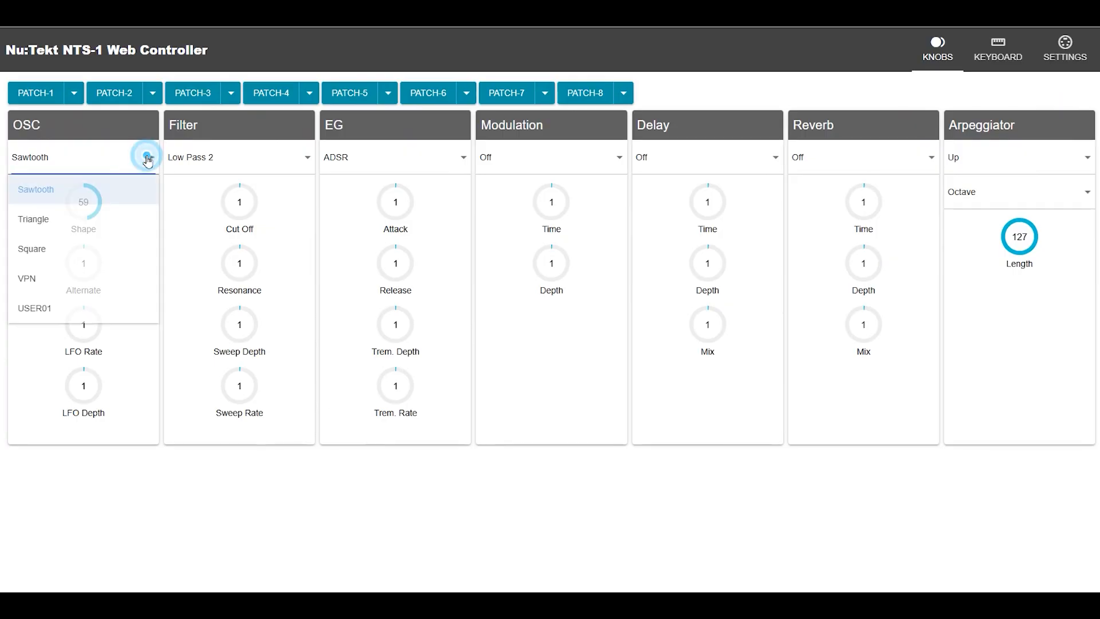
{"action": "left_click", "coordinate": [38, 308]}
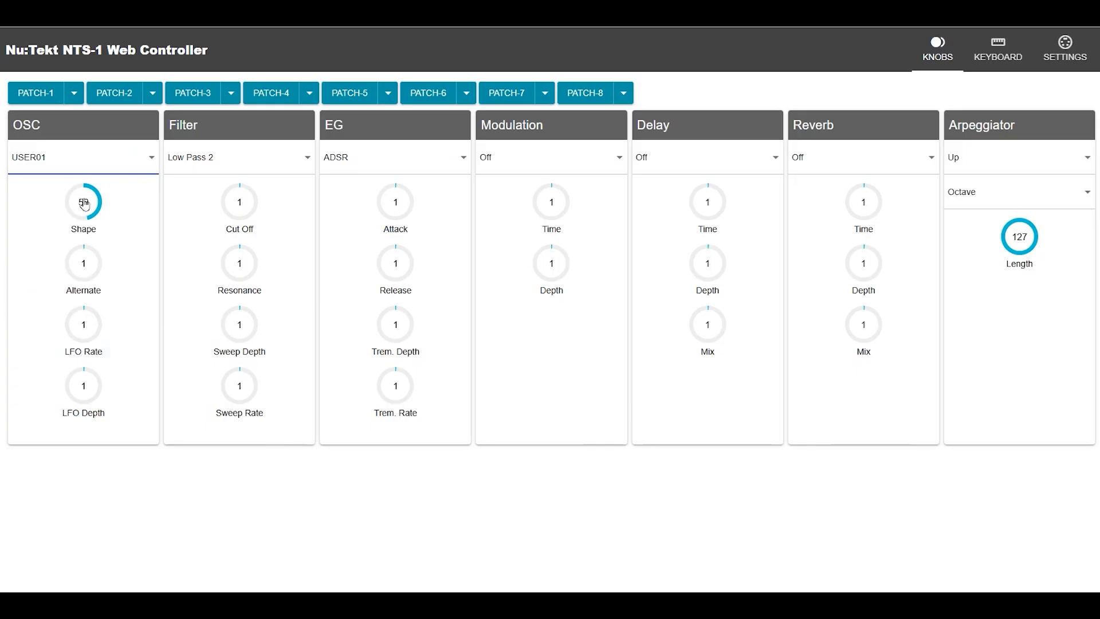
{"action": "left_click_drag", "start_coordinate": [84, 203], "coordinate": [78, 149]}
{"action": "left_click_drag", "start_coordinate": [77, 274], "coordinate": [90, 230]}
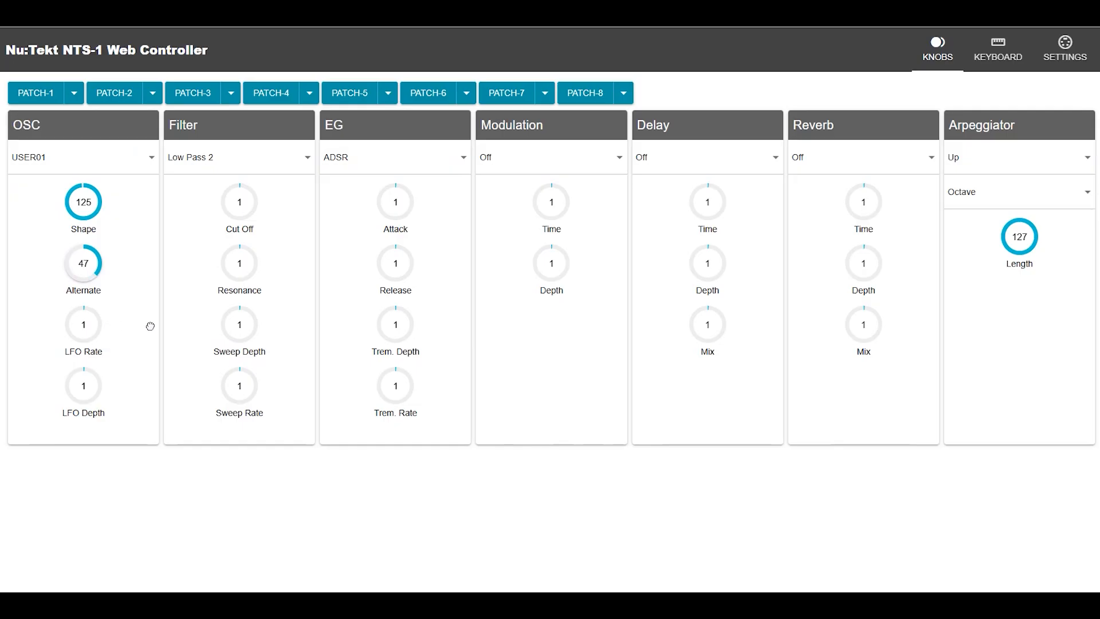
Step: Switch back to Sawtooth and bring Shape down to about 33 and Alternate to 83
{"action": "left_click", "coordinate": [86, 157]}
{"action": "left_click", "coordinate": [38, 186]}
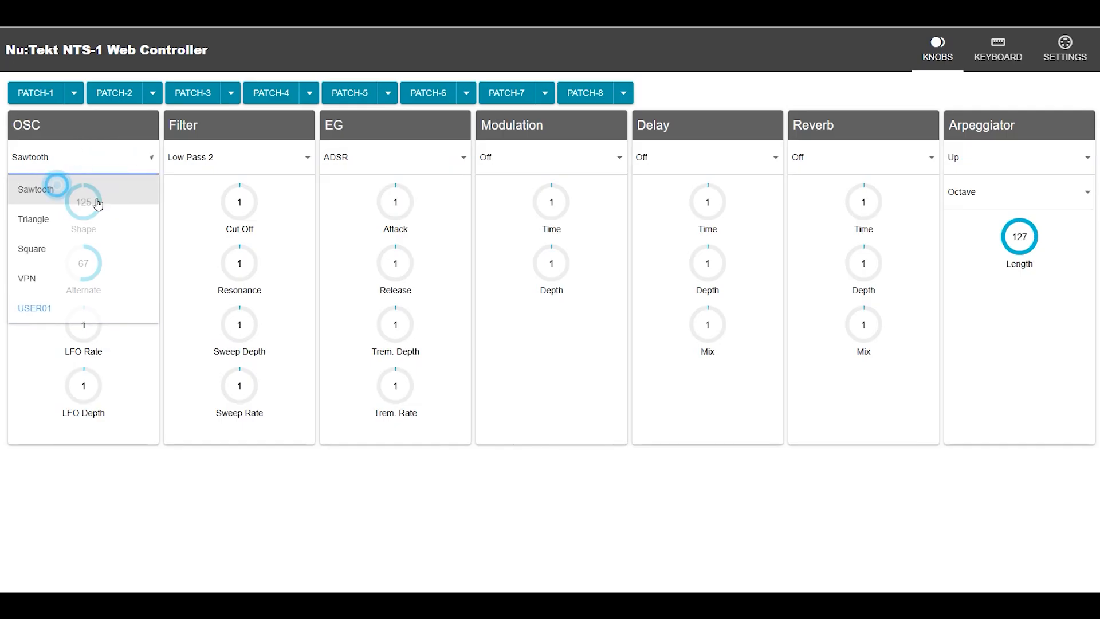
{"action": "left_click_drag", "start_coordinate": [83, 215], "coordinate": [140, 192]}
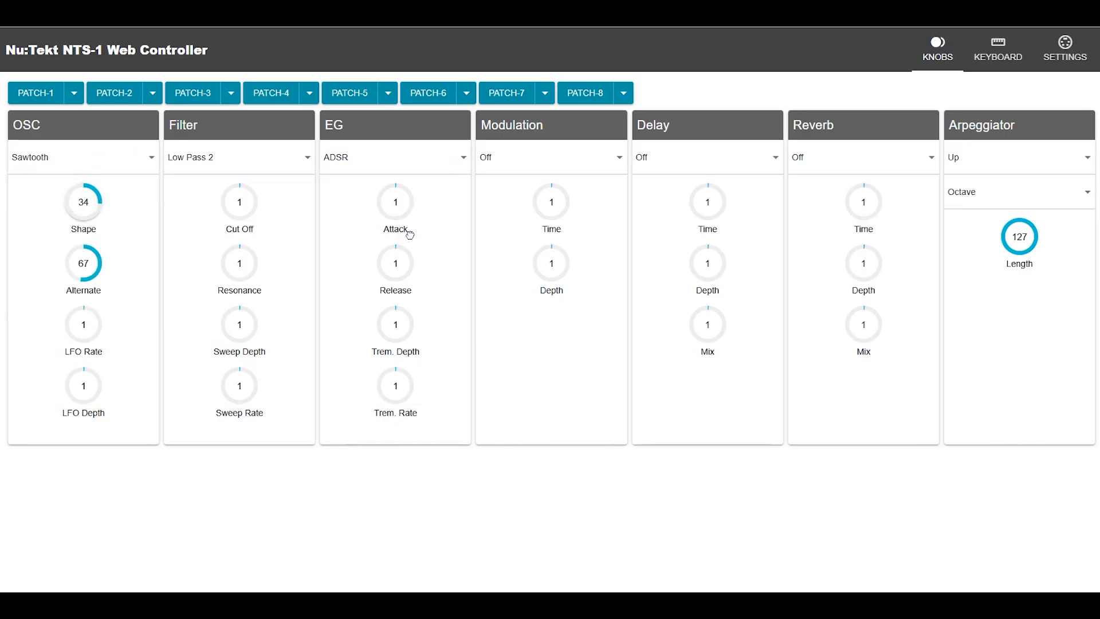
{"action": "left_click_drag", "start_coordinate": [177, 325], "coordinate": [140, 219]}
{"action": "mouse_move", "coordinate": [94, 282]}
{"action": "left_mouse_down"}
{"action": "mouse_move", "coordinate": [85, 311]}
{"action": "mouse_move", "coordinate": [46, 275]}
{"action": "left_mouse_up"}
Step: Choose the VPN oscillator and audition it with a few keyboard notes
{"action": "left_click", "coordinate": [92, 156]}
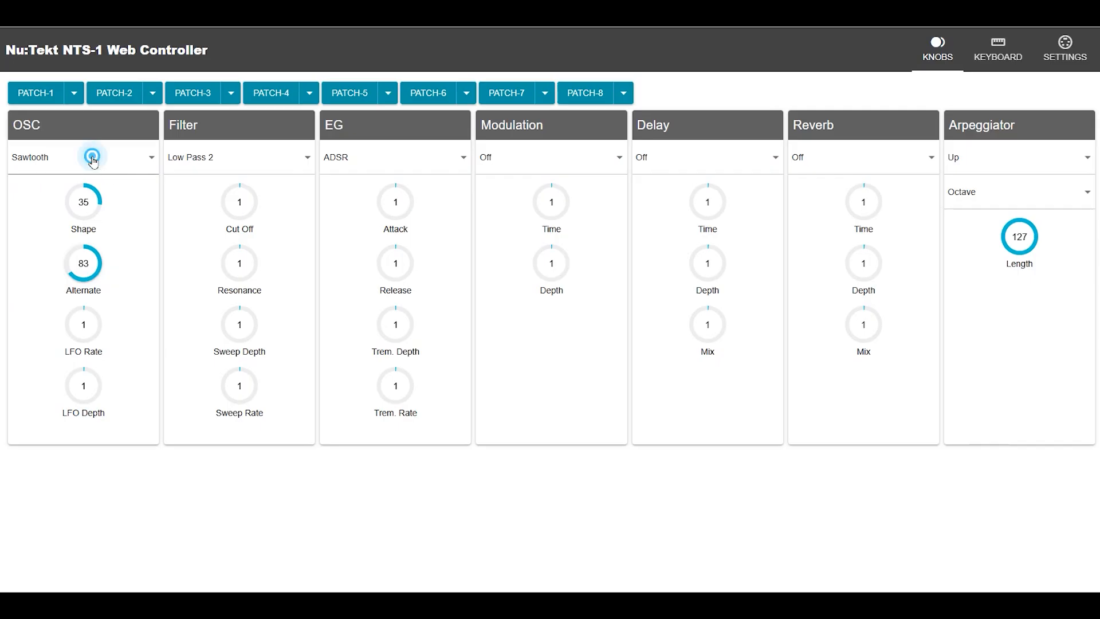
{"action": "left_click", "coordinate": [38, 278]}
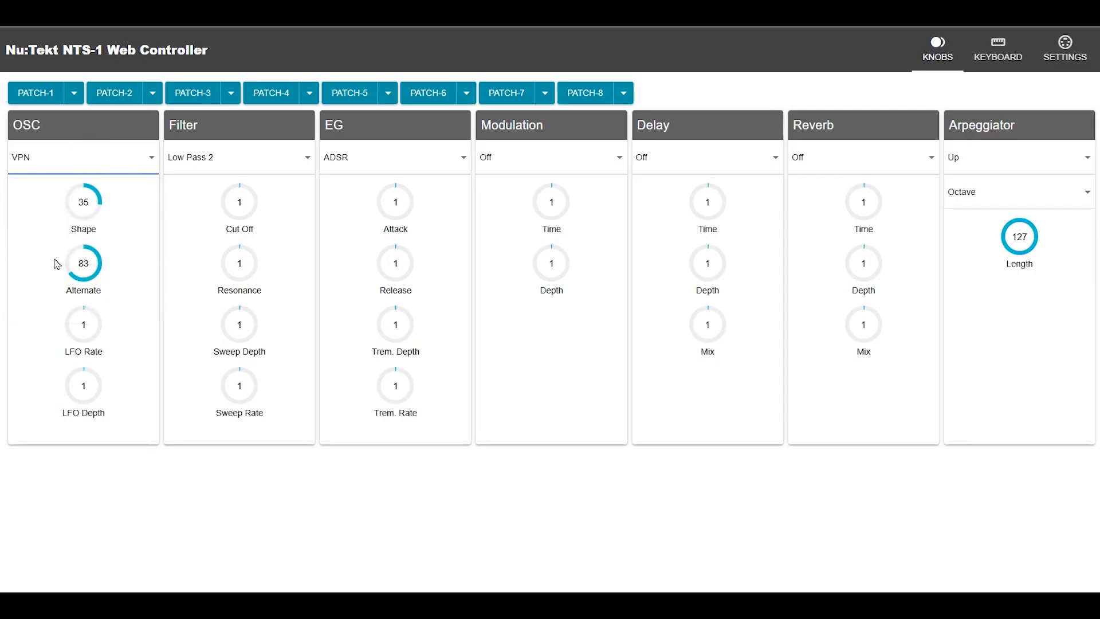
{"action": "left_click", "coordinate": [71, 155]}
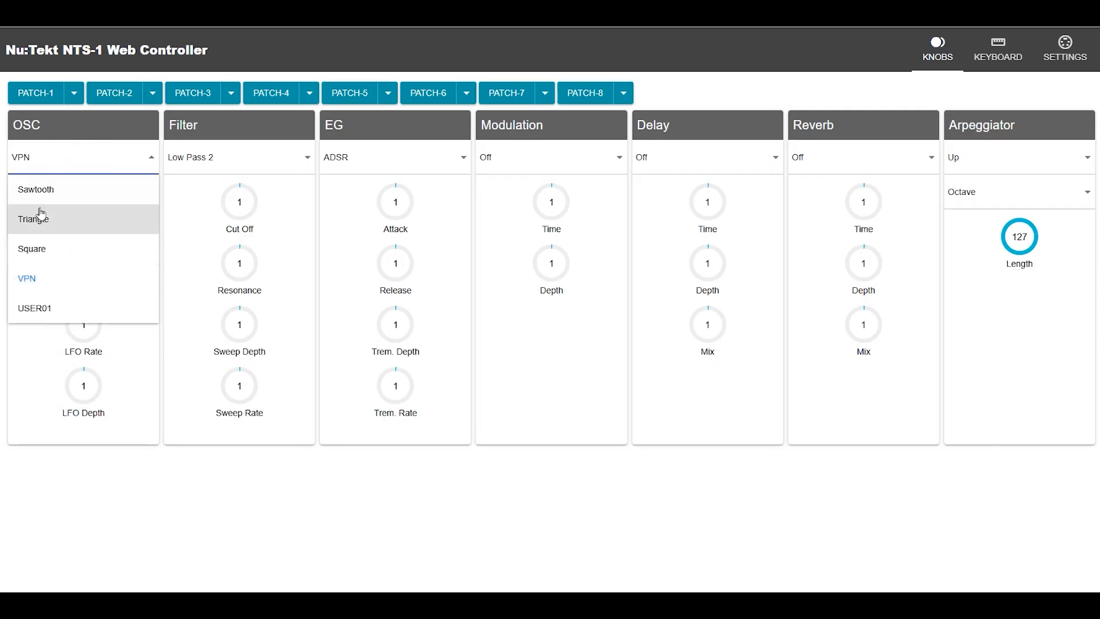
{"action": "left_click", "coordinate": [997, 47]}
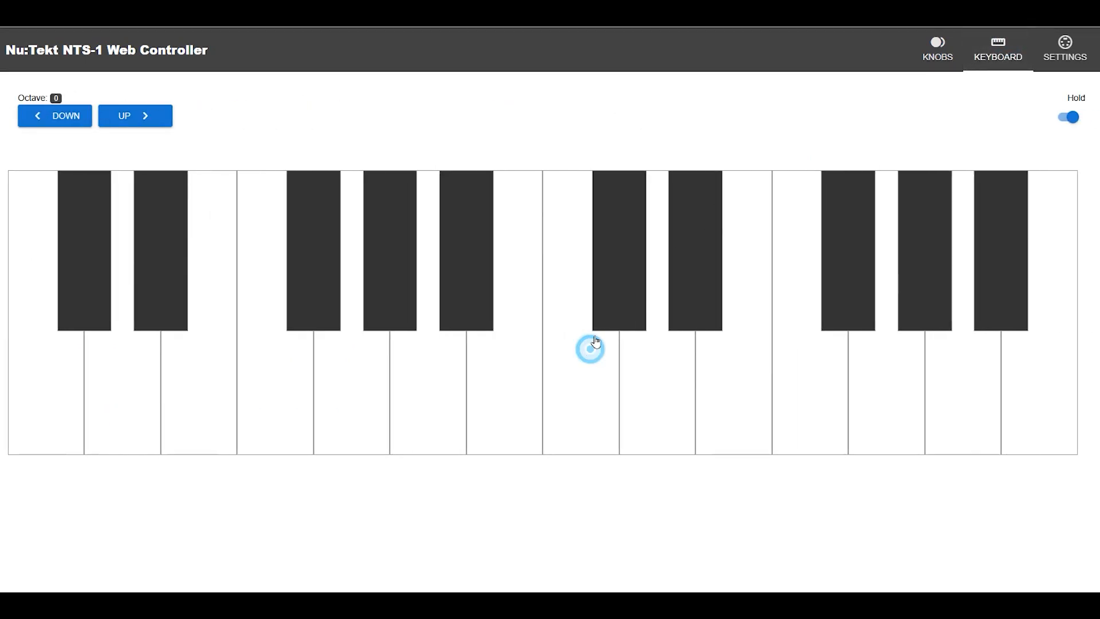
{"action": "left_click", "coordinate": [197, 332]}
{"action": "left_click", "coordinate": [167, 287]}
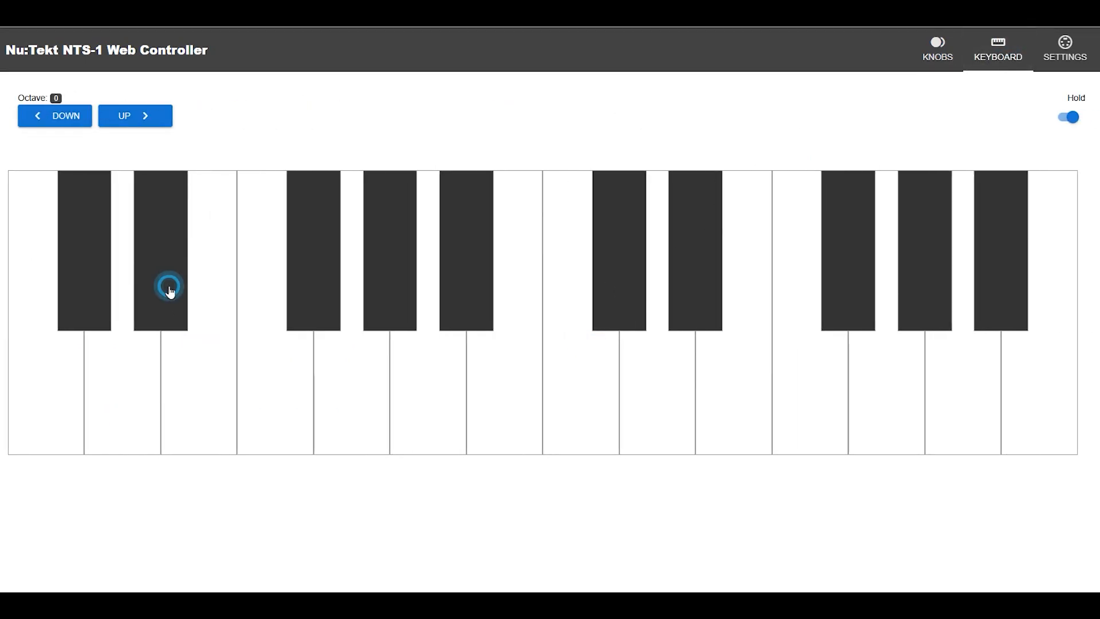
{"action": "left_click", "coordinate": [213, 350]}
{"action": "left_click", "coordinate": [938, 47]}
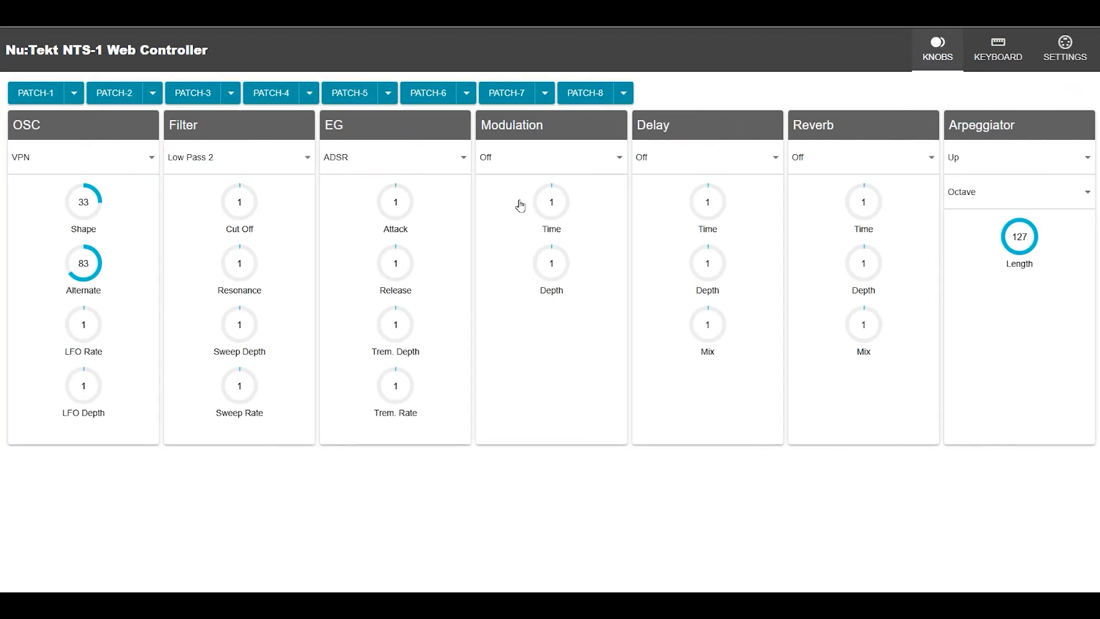
Step: Raise the filter Cut Off, Resonance to 97, Sweep Depth and Sweep Rate
{"action": "mouse_move", "coordinate": [231, 208]}
{"action": "left_mouse_down"}
{"action": "mouse_move", "coordinate": [231, 172]}
{"action": "mouse_move", "coordinate": [279, 218]}
{"action": "left_mouse_up"}
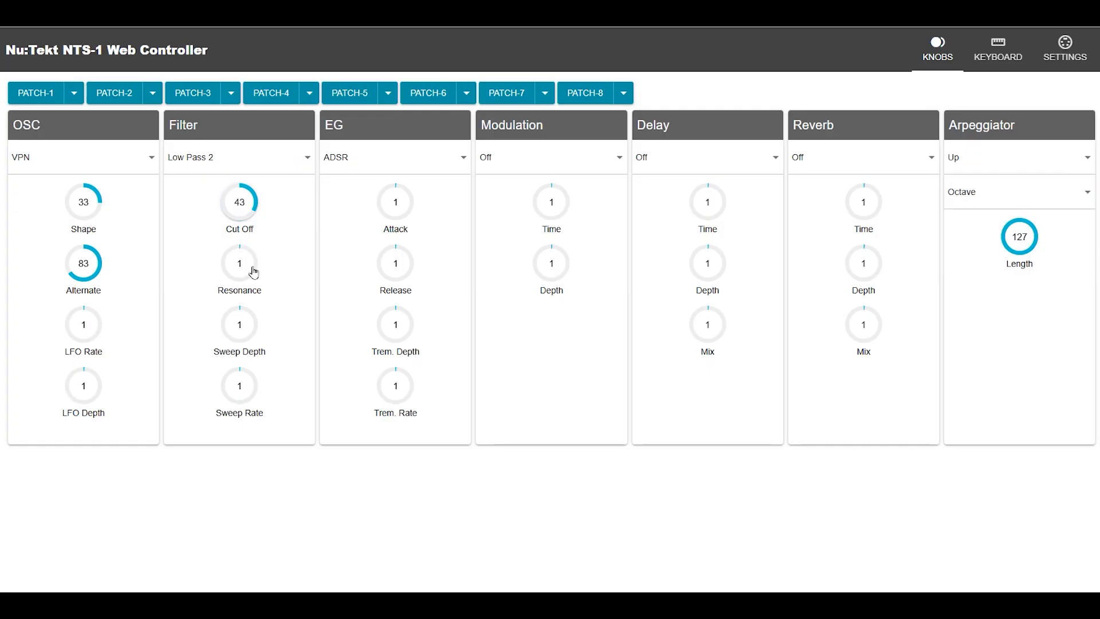
{"action": "left_click_drag", "start_coordinate": [253, 272], "coordinate": [254, 260]}
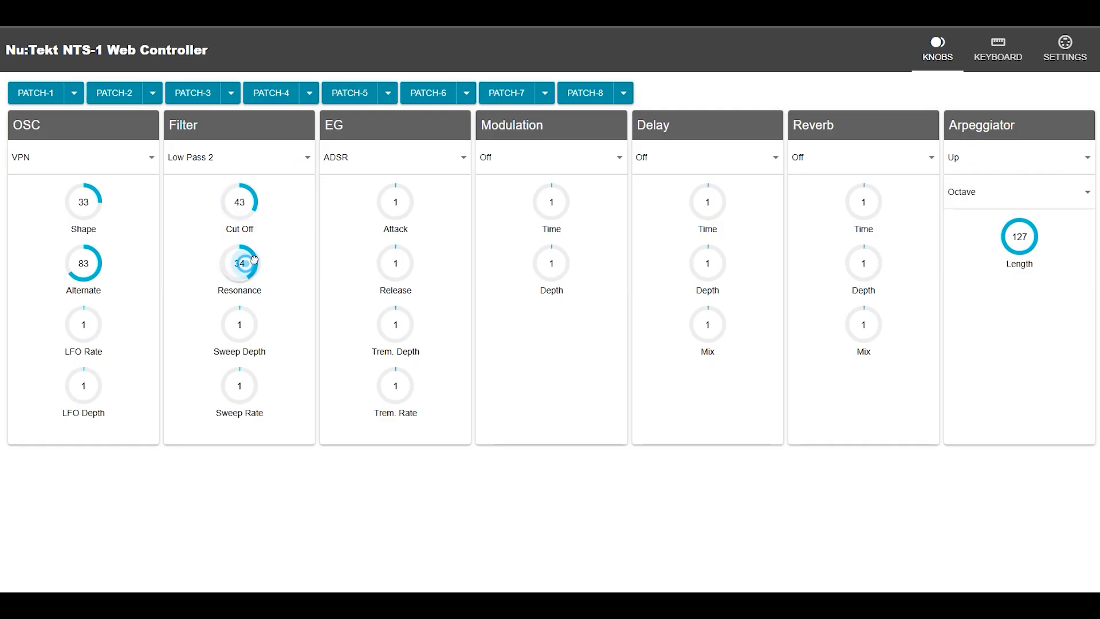
{"action": "mouse_move", "coordinate": [253, 260]}
{"action": "left_mouse_down"}
{"action": "mouse_move", "coordinate": [187, 258]}
{"action": "mouse_move", "coordinate": [308, 285]}
{"action": "left_mouse_up"}
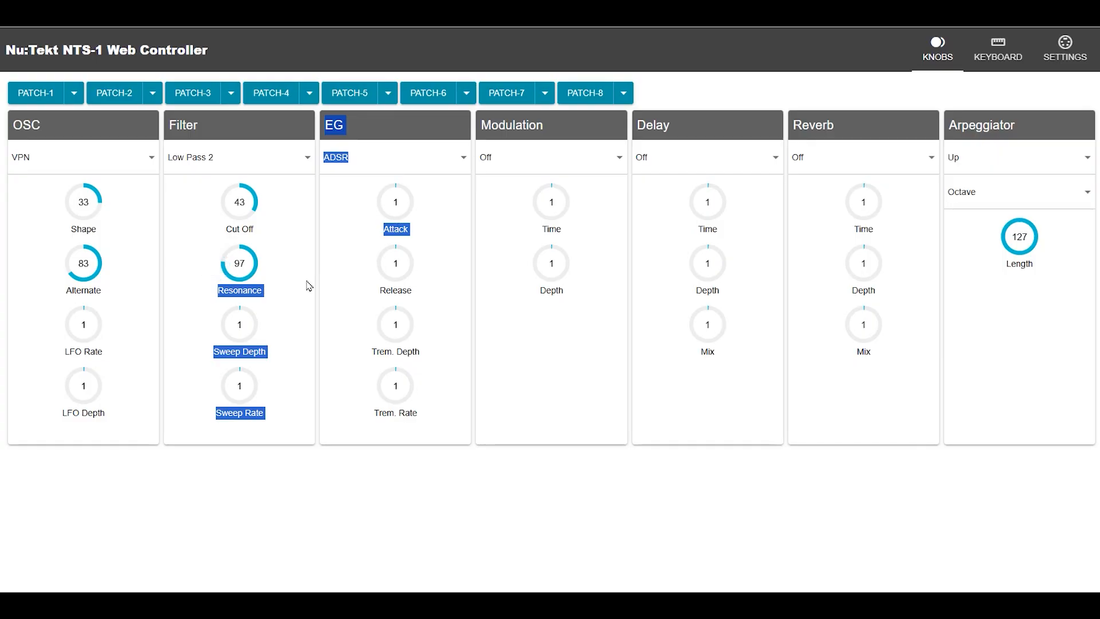
{"action": "left_click_drag", "start_coordinate": [241, 330], "coordinate": [279, 348]}
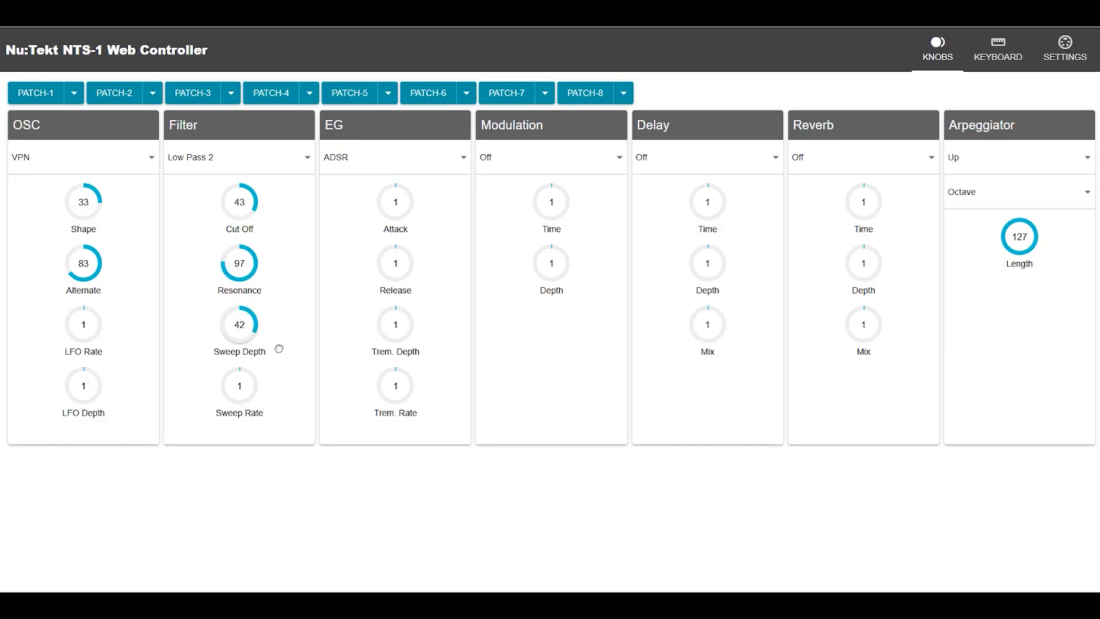
{"action": "left_click_drag", "start_coordinate": [240, 392], "coordinate": [257, 392]}
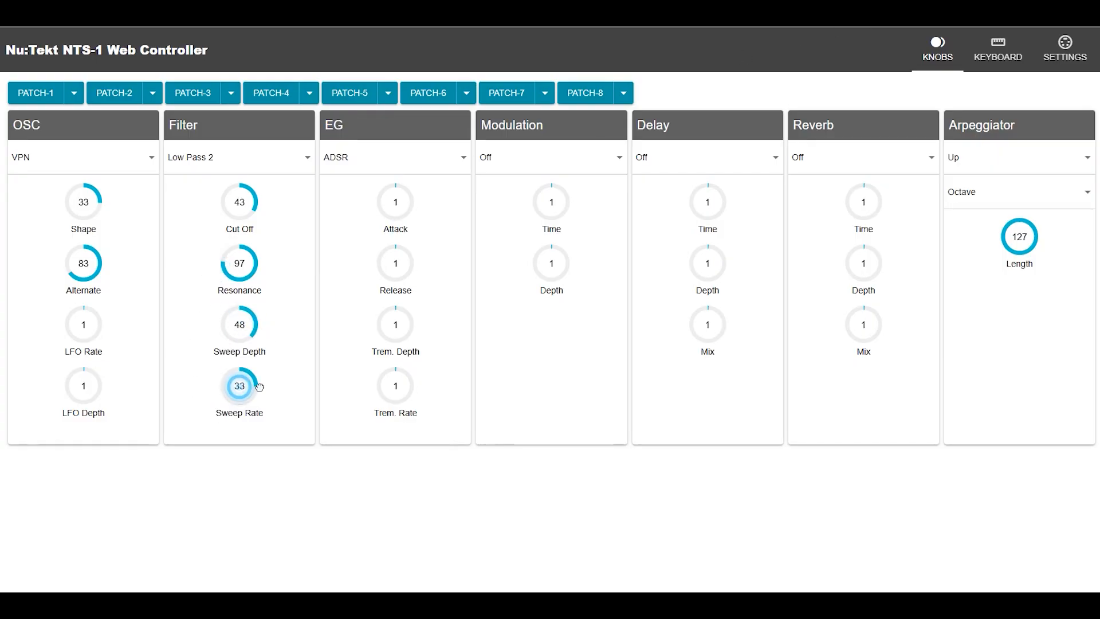
Step: Play a few notes on the on-screen keyboard, then return toward the output settings
{"action": "left_click", "coordinate": [998, 49]}
{"action": "left_click", "coordinate": [504, 381]}
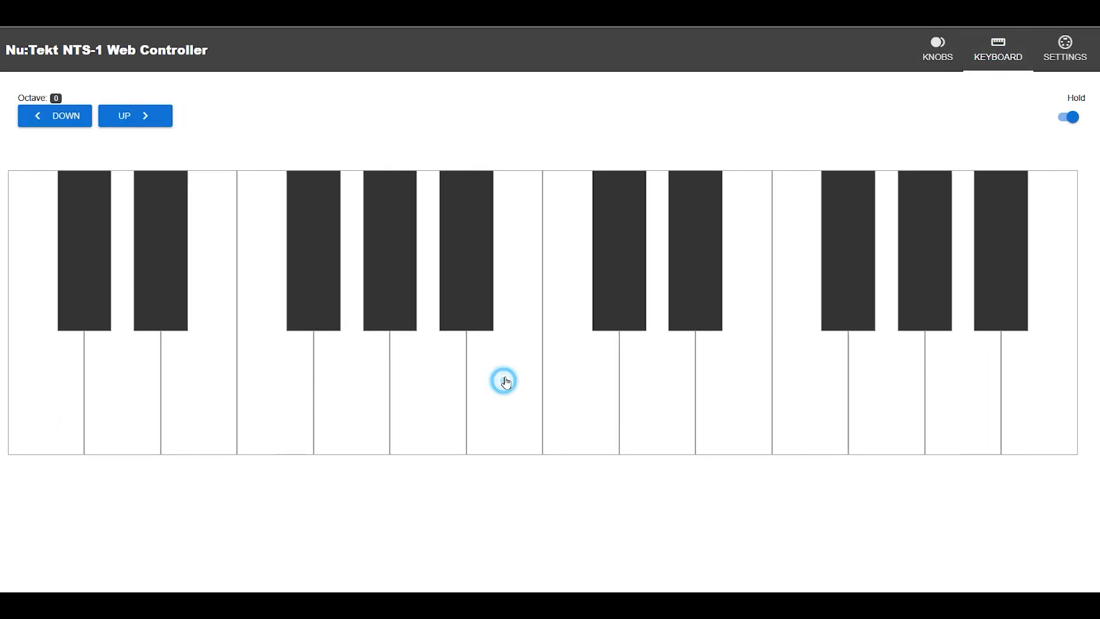
{"action": "left_click", "coordinate": [356, 399]}
{"action": "left_click", "coordinate": [215, 399]}
{"action": "left_click", "coordinate": [935, 47]}
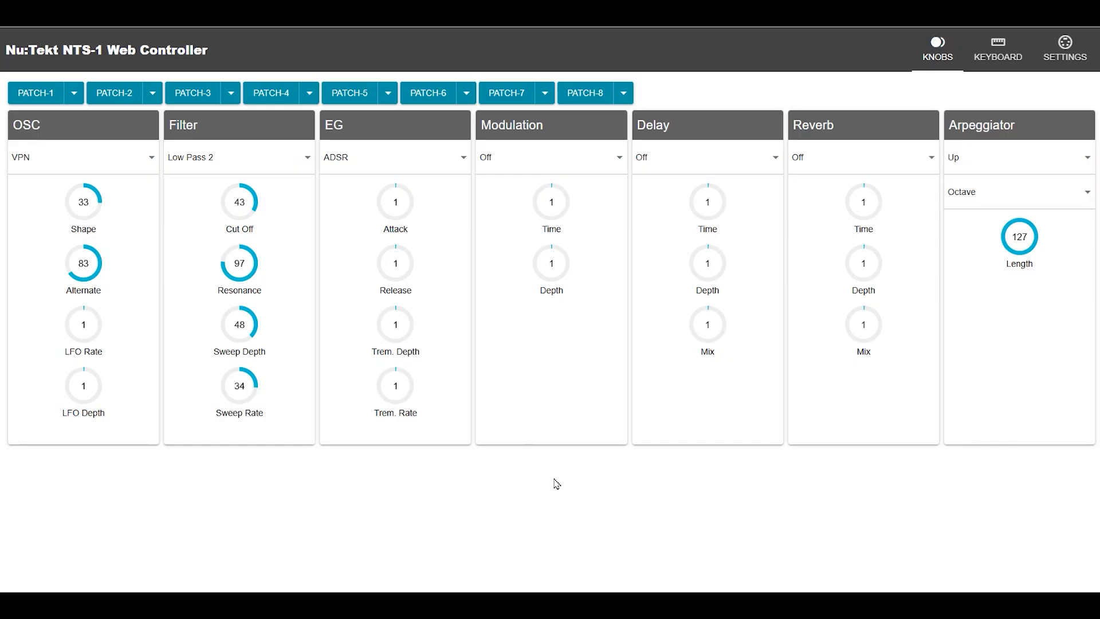
{"action": "left_click", "coordinate": [566, 516]}
{"action": "left_click", "coordinate": [746, 84]}
Step: Make 2- X-USB MIDI OUT the output device, then move to the midiGuru KORG NTS-1 page
{"action": "left_click", "coordinate": [1075, 50]}
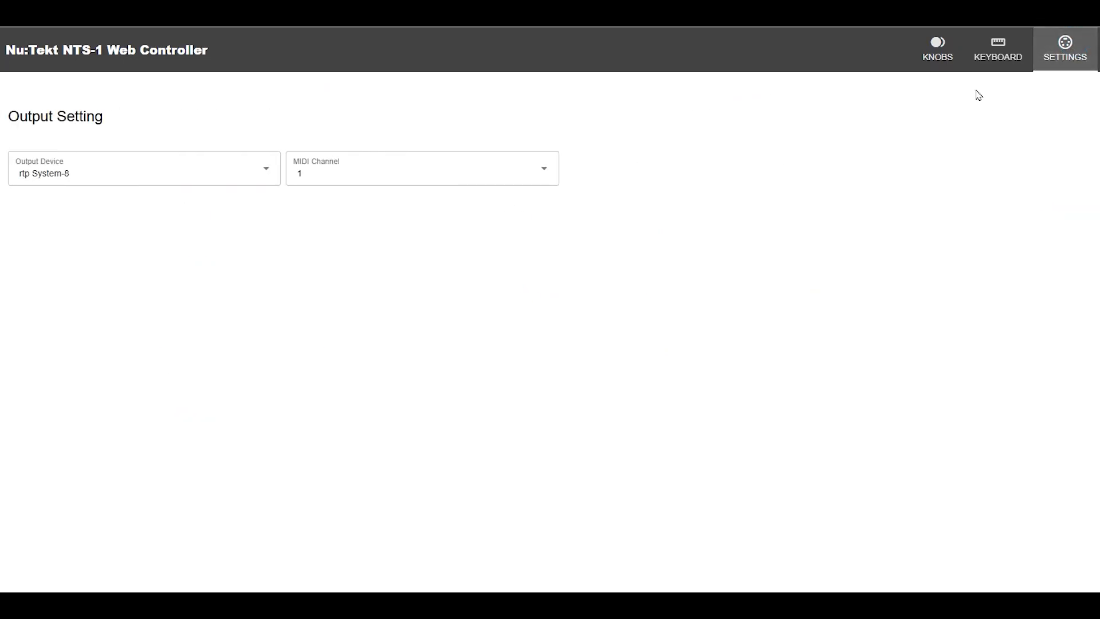
{"action": "left_click", "coordinate": [184, 172]}
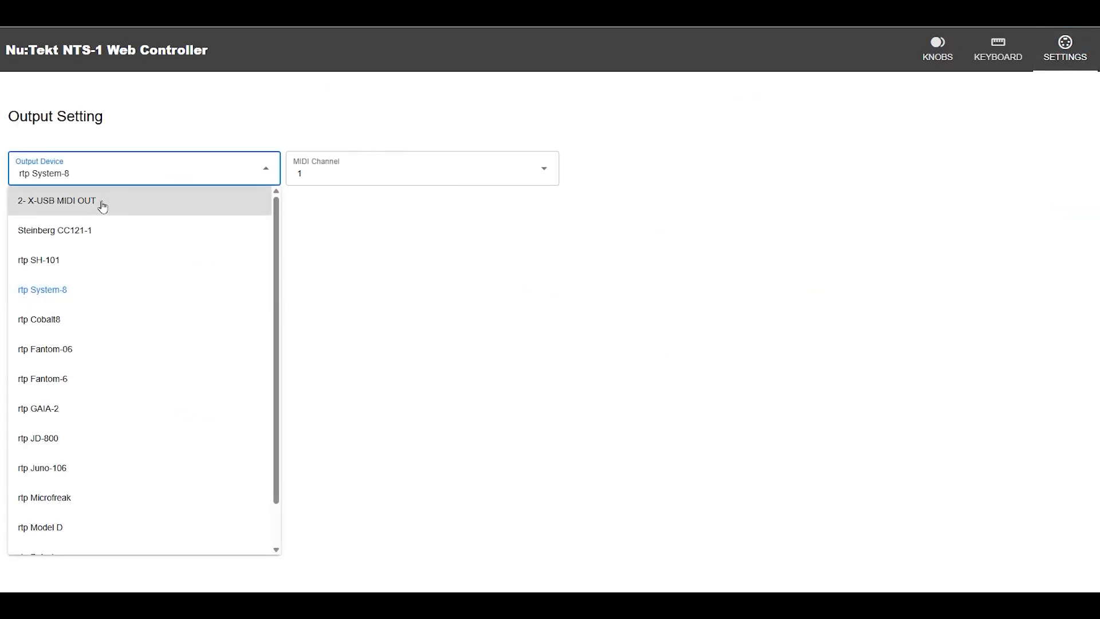
{"action": "left_click", "coordinate": [101, 200]}
{"action": "left_click", "coordinate": [549, 334]}
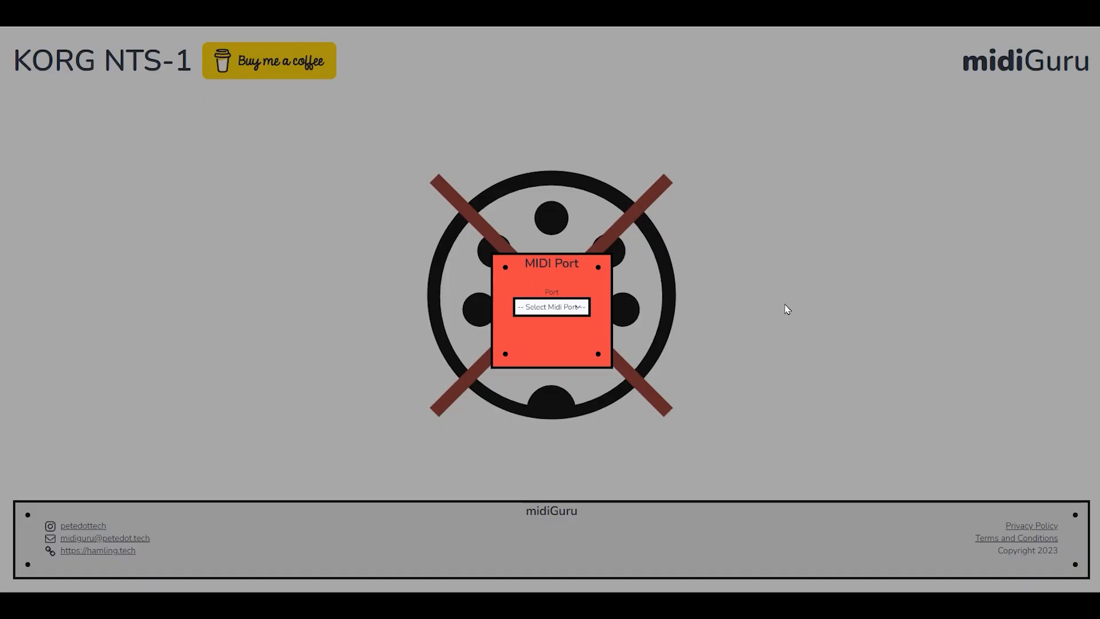
Step: Connect midiGuru to the rtp System-8 MIDI port on channel 1
{"action": "left_click", "coordinate": [580, 309]}
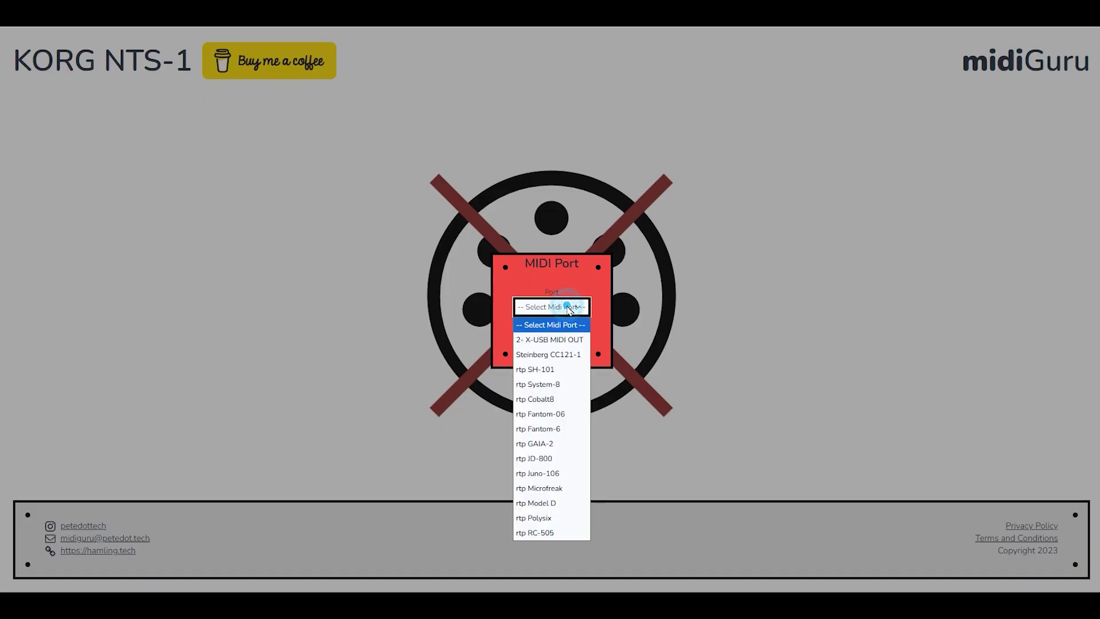
{"action": "left_click", "coordinate": [559, 386]}
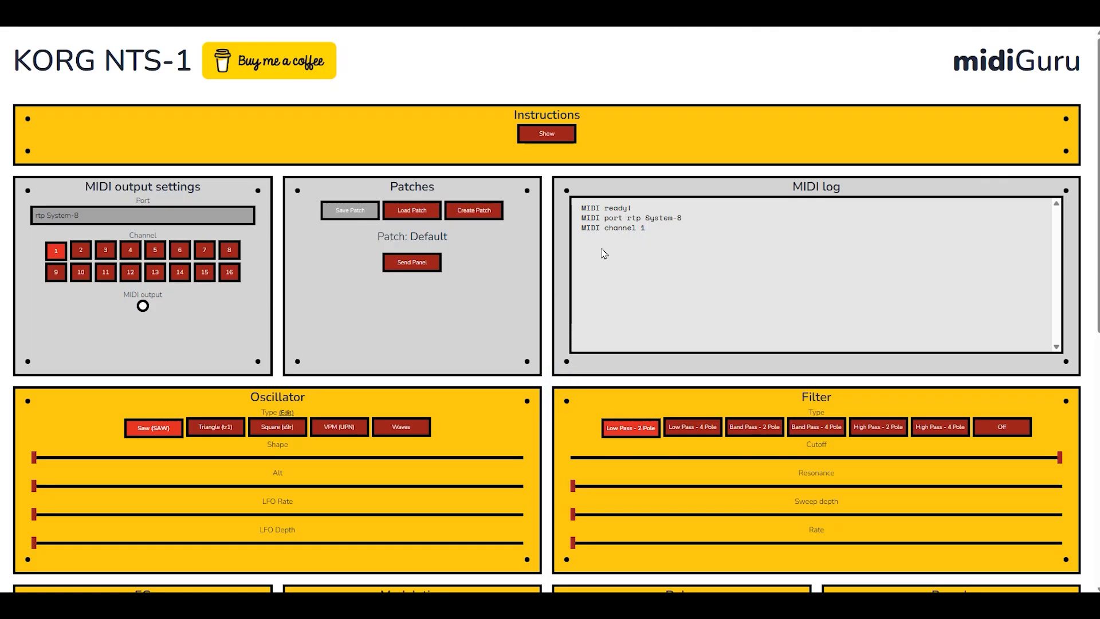
{"action": "scroll", "coordinate": [615, 362], "scroll_direction": "down", "scroll_amount": 5}
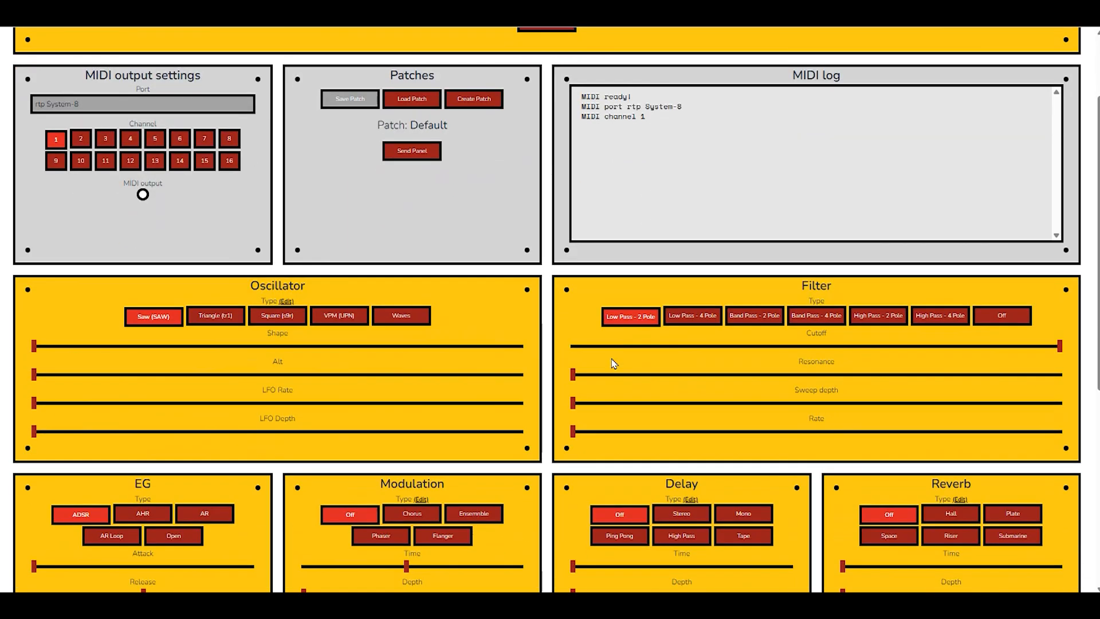
{"action": "scroll", "coordinate": [614, 360], "scroll_direction": "up", "scroll_amount": 5}
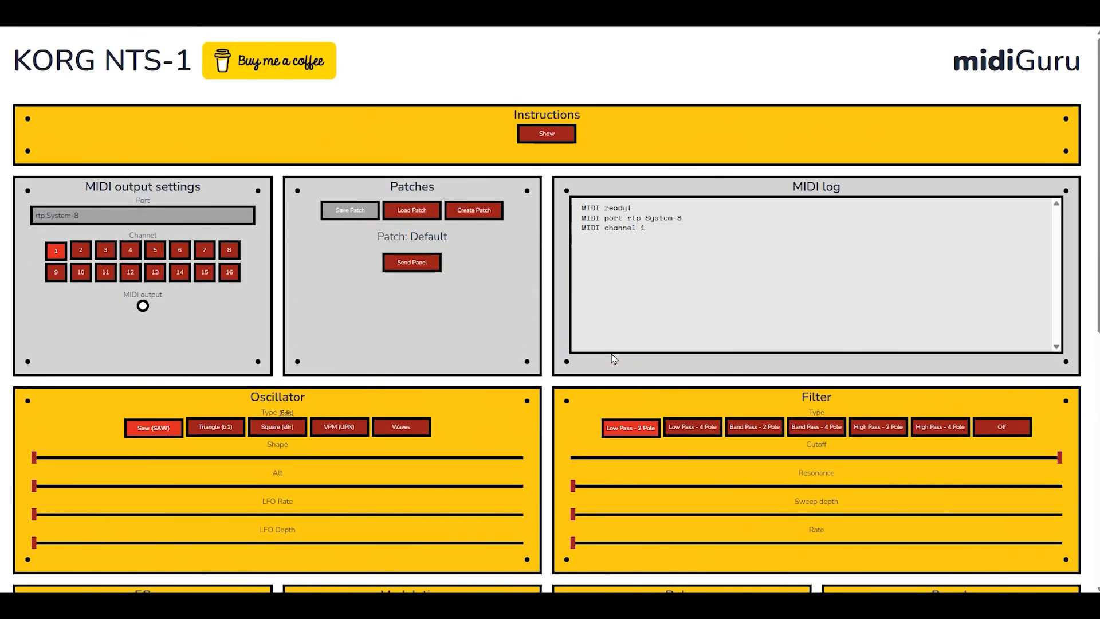
{"action": "left_click", "coordinate": [549, 134]}
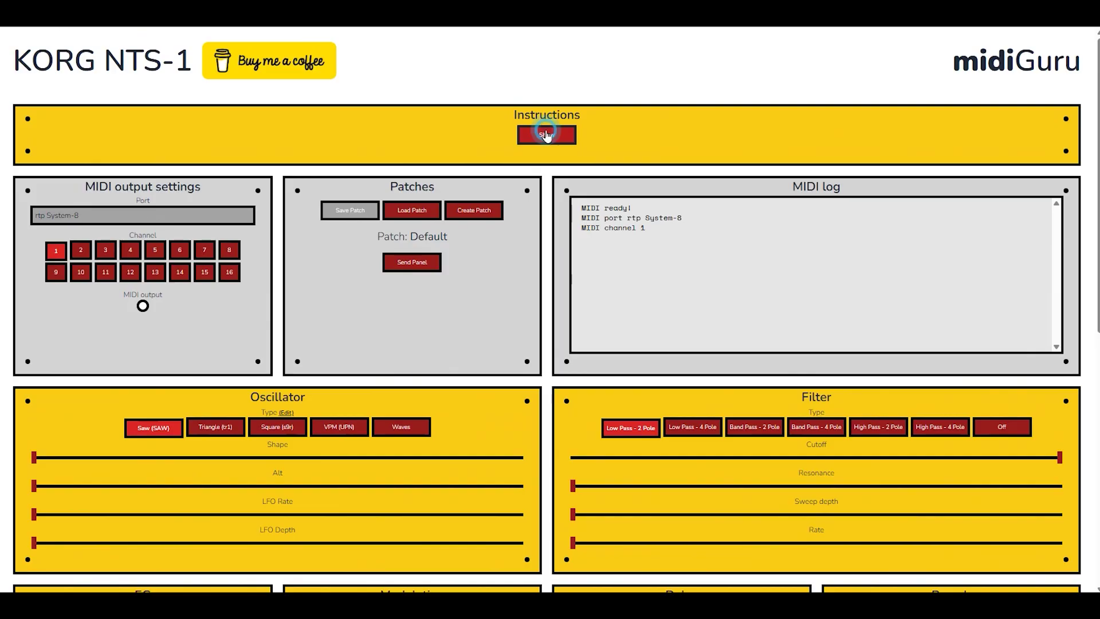
{"action": "left_click", "coordinate": [546, 133]}
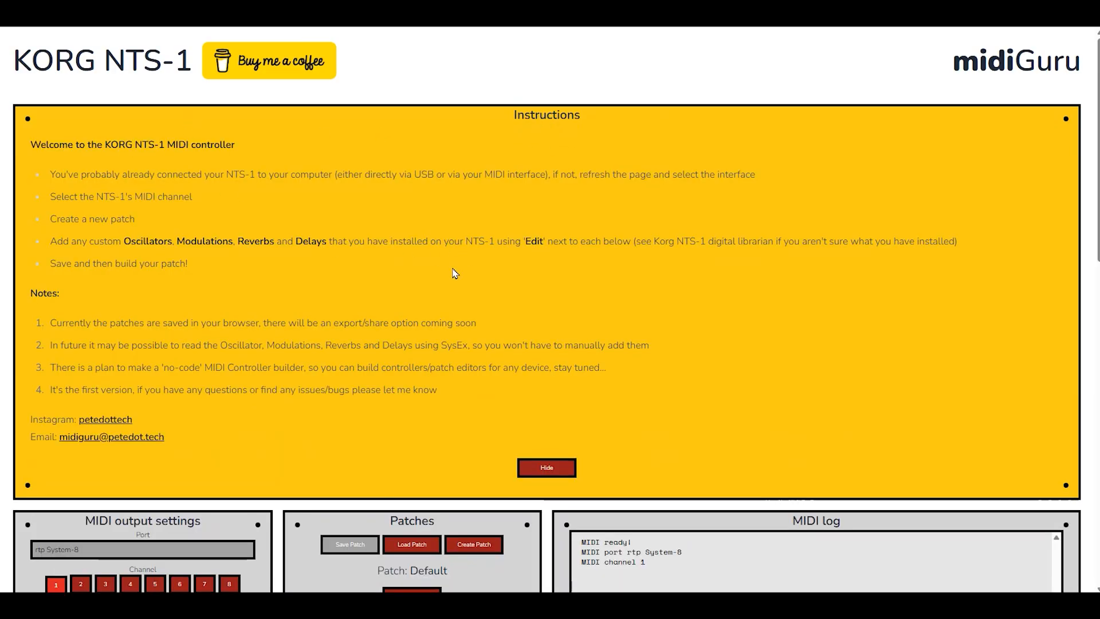
{"action": "scroll", "coordinate": [456, 276], "scroll_direction": "down", "scroll_amount": 2}
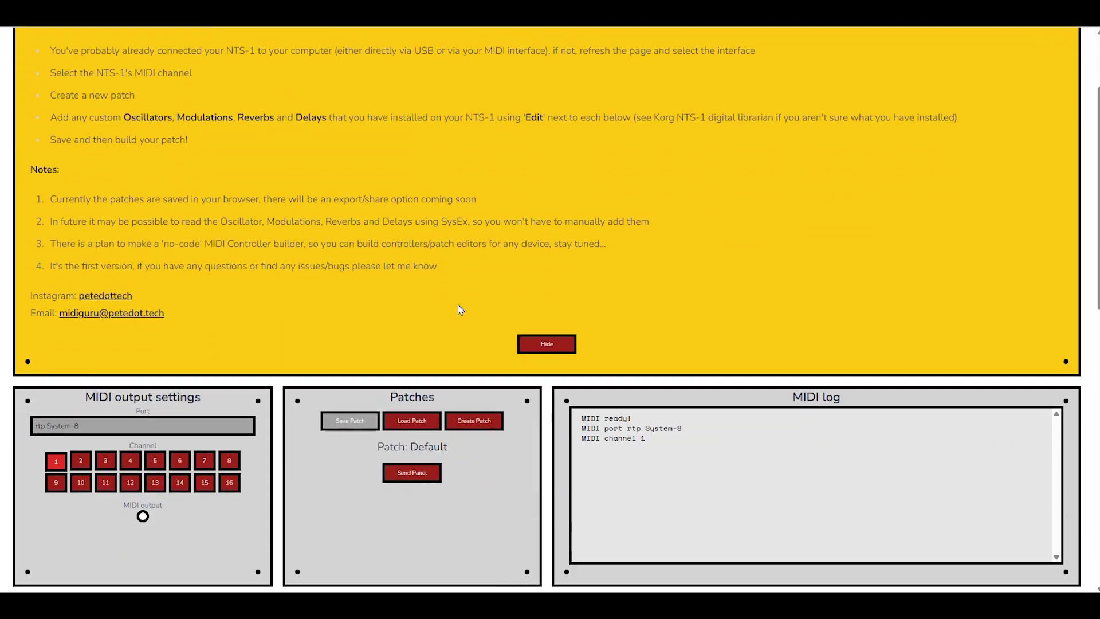
{"action": "left_click", "coordinate": [548, 348]}
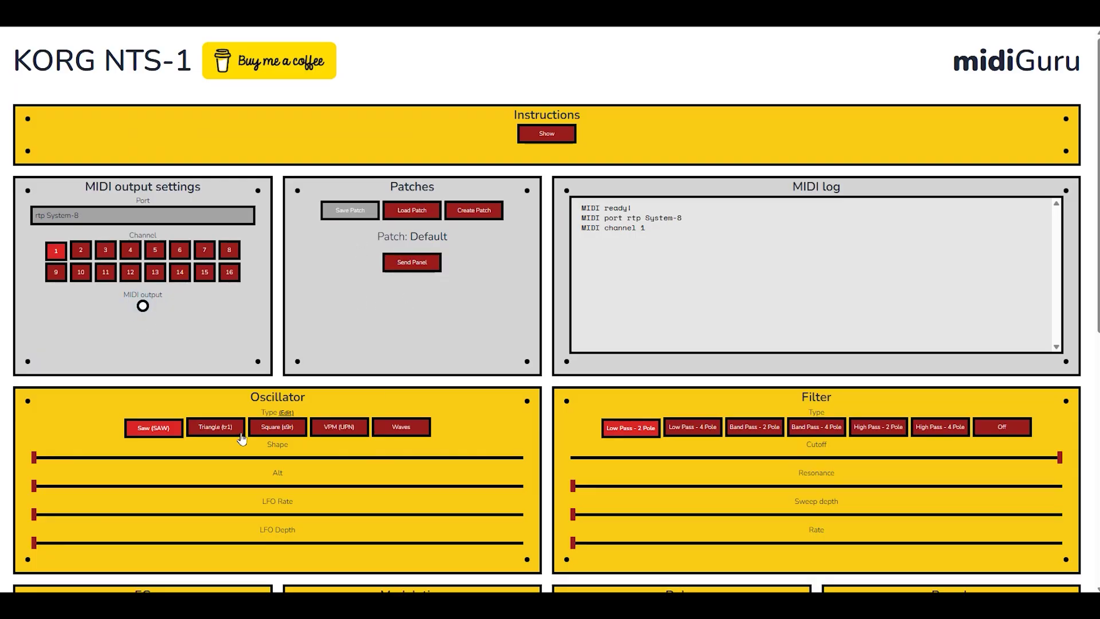
{"action": "scroll", "coordinate": [209, 425], "scroll_direction": "down", "scroll_amount": 3}
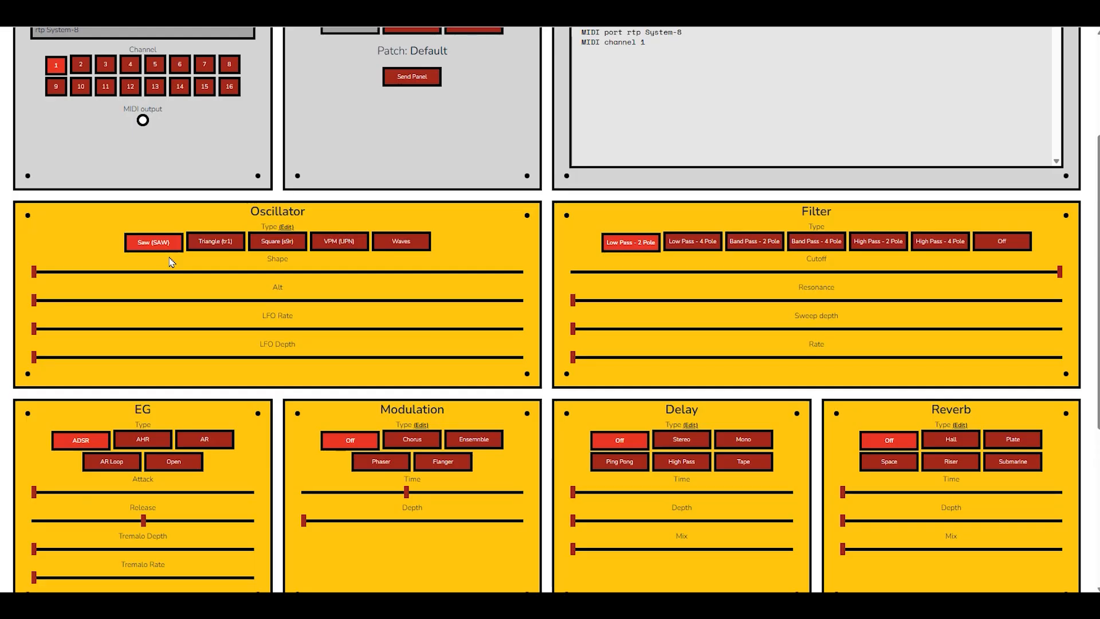
Step: Step through Triangle, Square and VPM oscillators, settling on Waves
{"action": "left_click", "coordinate": [228, 245]}
{"action": "left_click", "coordinate": [275, 243]}
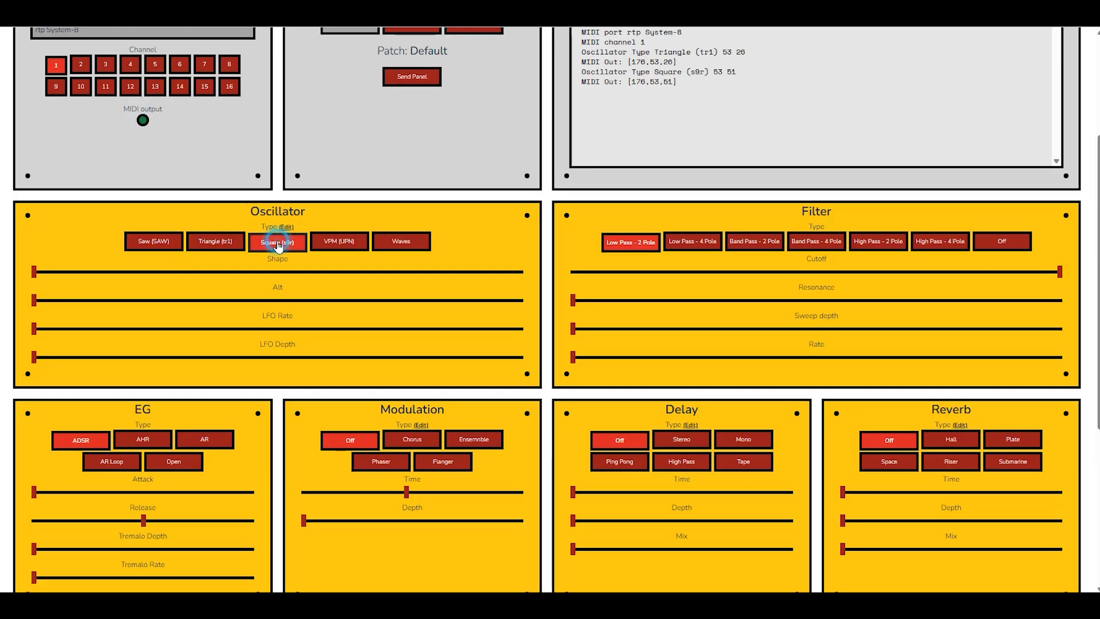
{"action": "left_click", "coordinate": [322, 243]}
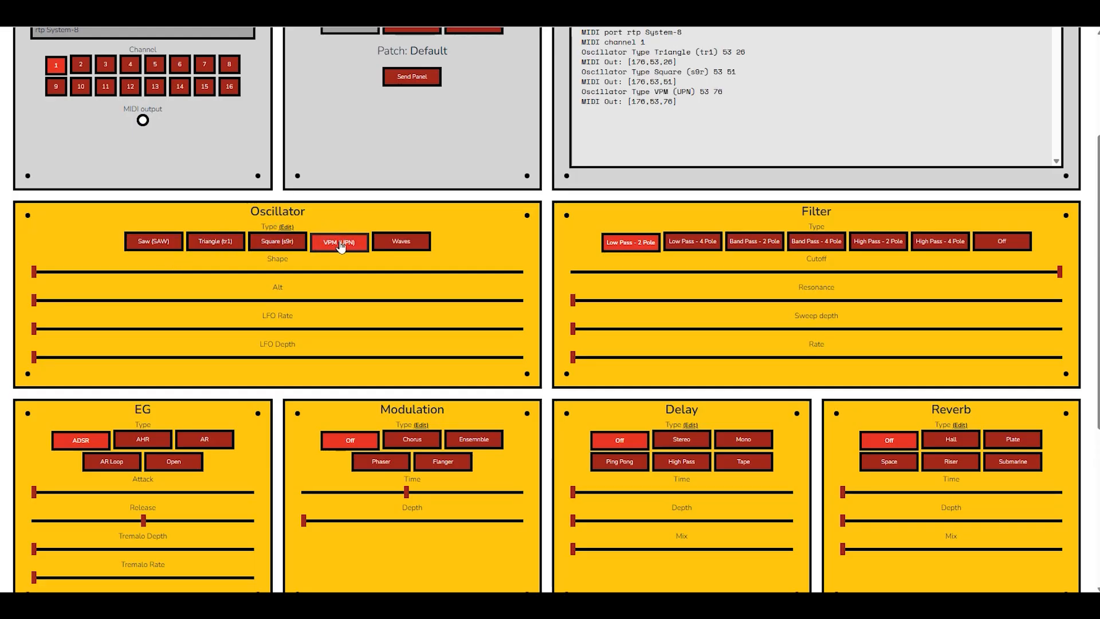
{"action": "scroll", "coordinate": [476, 298], "scroll_direction": "up", "scroll_amount": 3}
{"action": "left_click", "coordinate": [399, 376]}
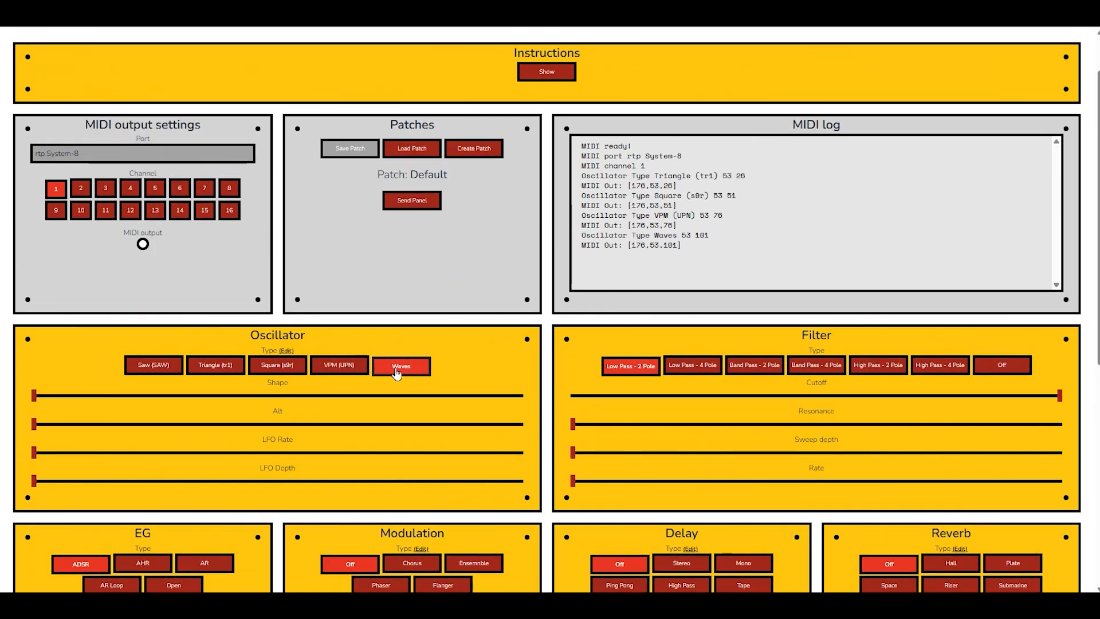
Step: Raise the Waves Shape to about a third and Alt nearly to maximum
{"action": "mouse_move", "coordinate": [45, 397]}
{"action": "left_mouse_down"}
{"action": "mouse_move", "coordinate": [379, 400]}
{"action": "mouse_move", "coordinate": [180, 406]}
{"action": "left_mouse_up"}
{"action": "left_click_drag", "start_coordinate": [34, 424], "coordinate": [486, 422]}
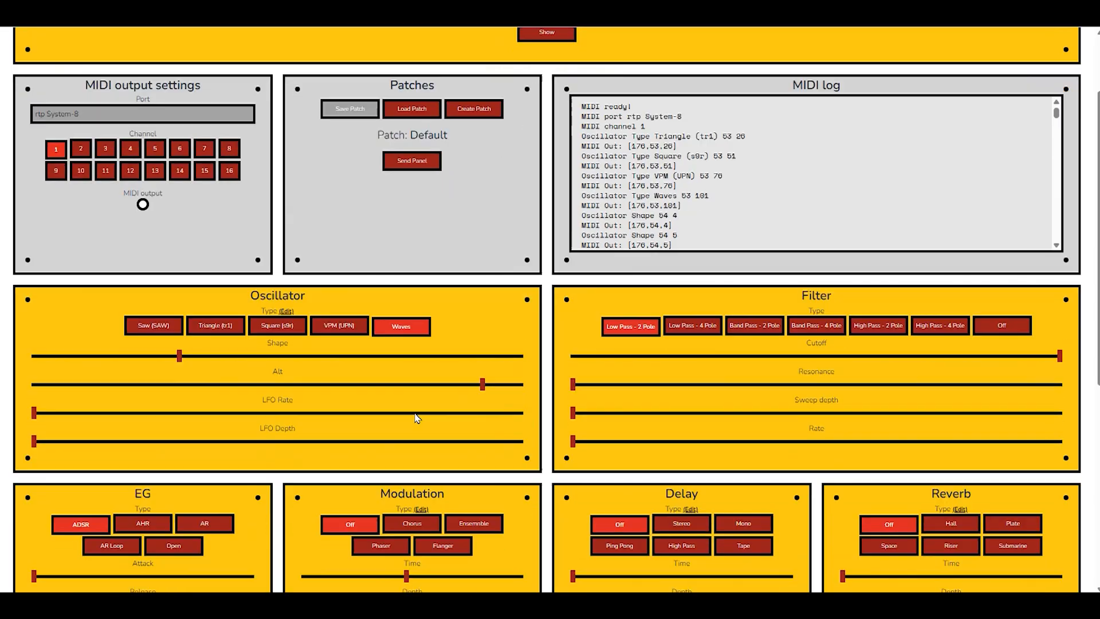
{"action": "scroll", "coordinate": [413, 416], "scroll_direction": "down", "scroll_amount": 5}
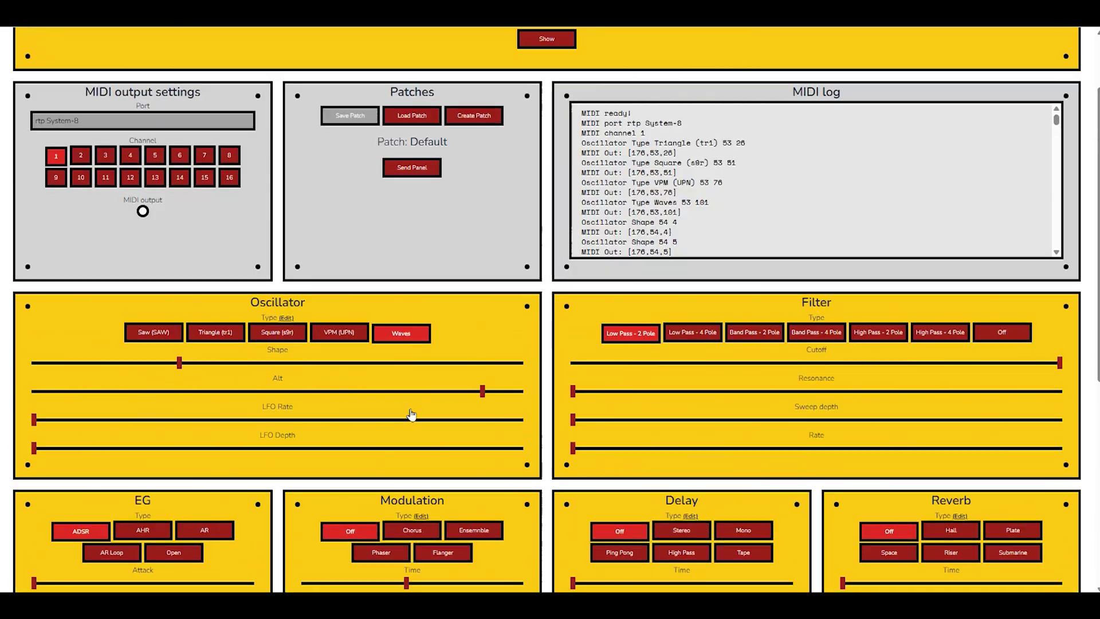
Step: Set the arpeggio to Up-Down, then bring filter cutoff to about half and resonance to two-thirds
{"action": "left_click", "coordinate": [401, 416]}
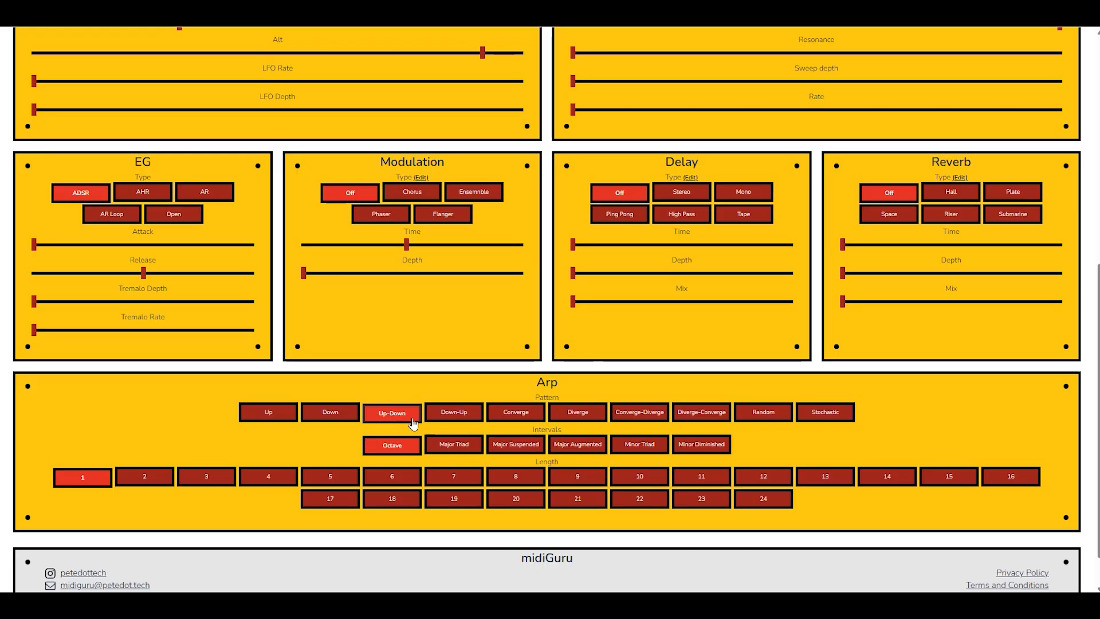
{"action": "scroll", "coordinate": [229, 437], "scroll_direction": "up", "scroll_amount": 5}
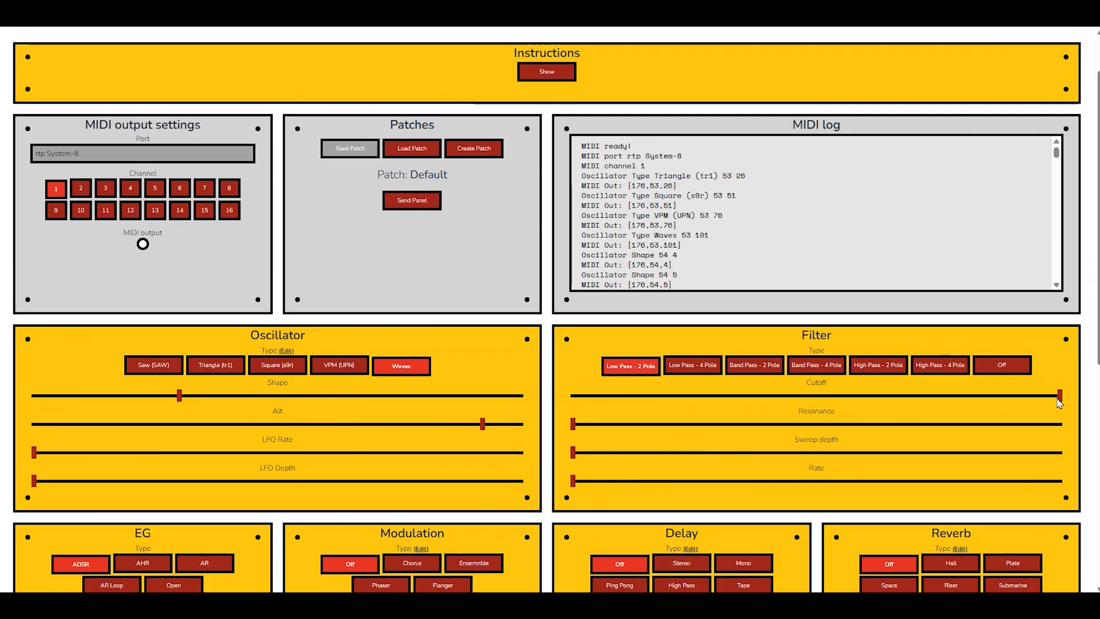
{"action": "left_click_drag", "start_coordinate": [1058, 401], "coordinate": [801, 411]}
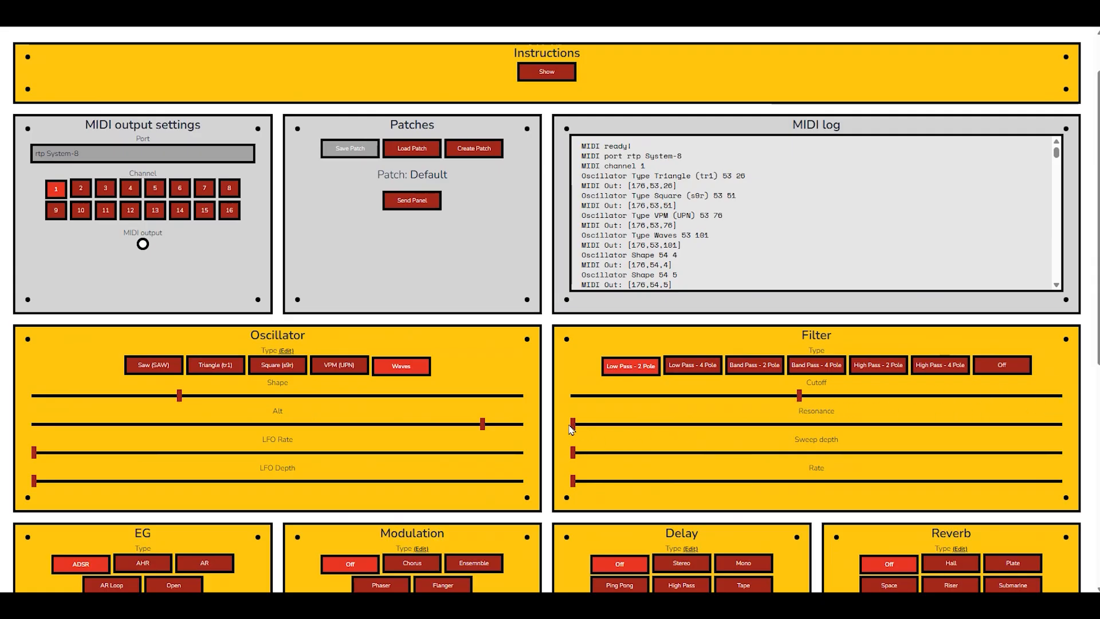
{"action": "left_click_drag", "start_coordinate": [573, 424], "coordinate": [891, 430]}
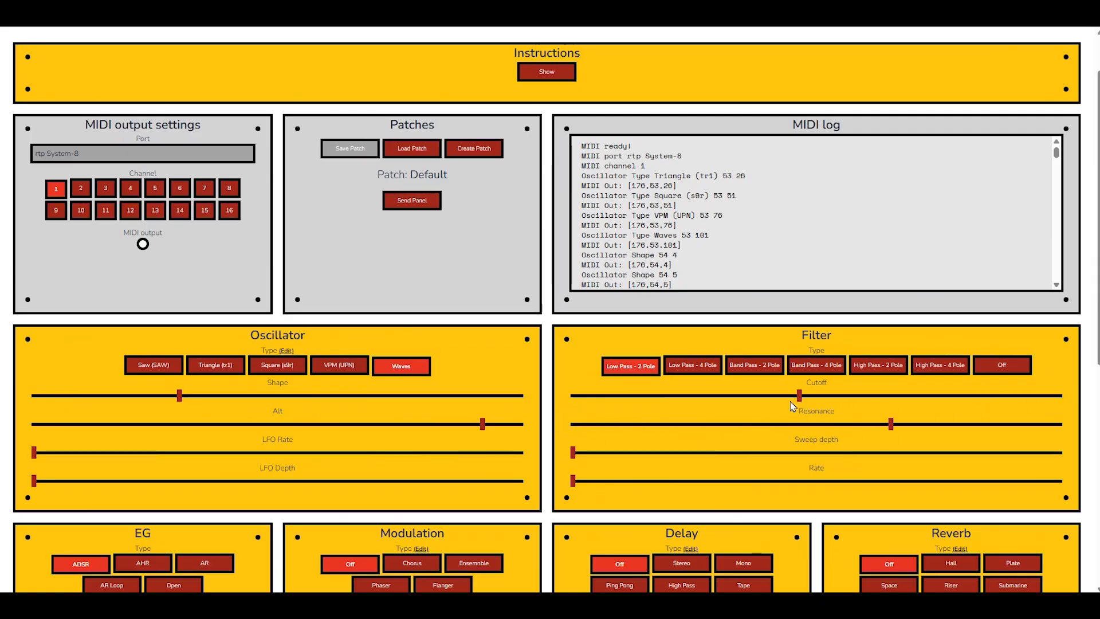
{"action": "left_click_drag", "start_coordinate": [792, 406], "coordinate": [878, 406]}
{"action": "left_click_drag", "start_coordinate": [870, 397], "coordinate": [847, 401]}
Step: Raise filter sweep depth to two-thirds and rate to half, trying 4 Pole and High Pass before returning to Low Pass - 2 Pole
{"action": "left_click_drag", "start_coordinate": [575, 455], "coordinate": [903, 453]}
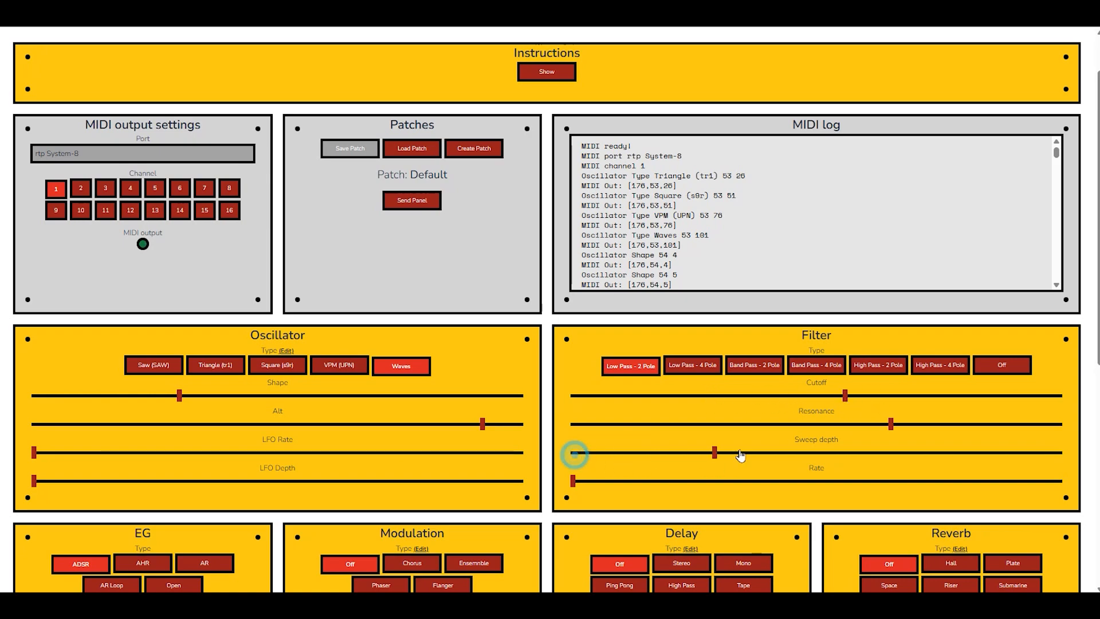
{"action": "left_click_drag", "start_coordinate": [578, 485], "coordinate": [803, 484]}
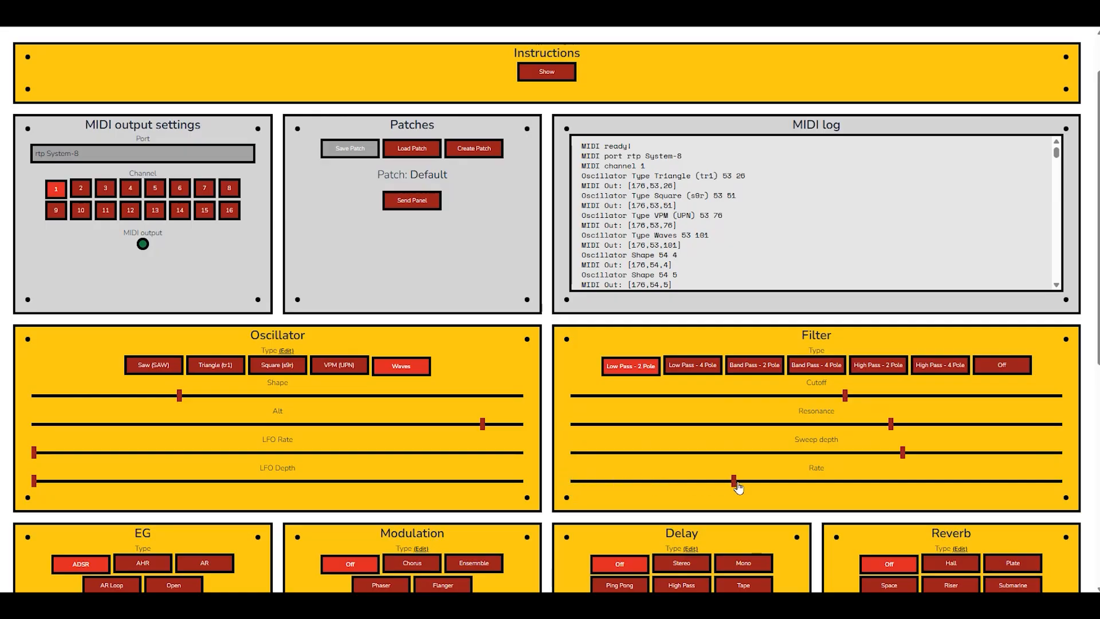
{"action": "left_click", "coordinate": [679, 367]}
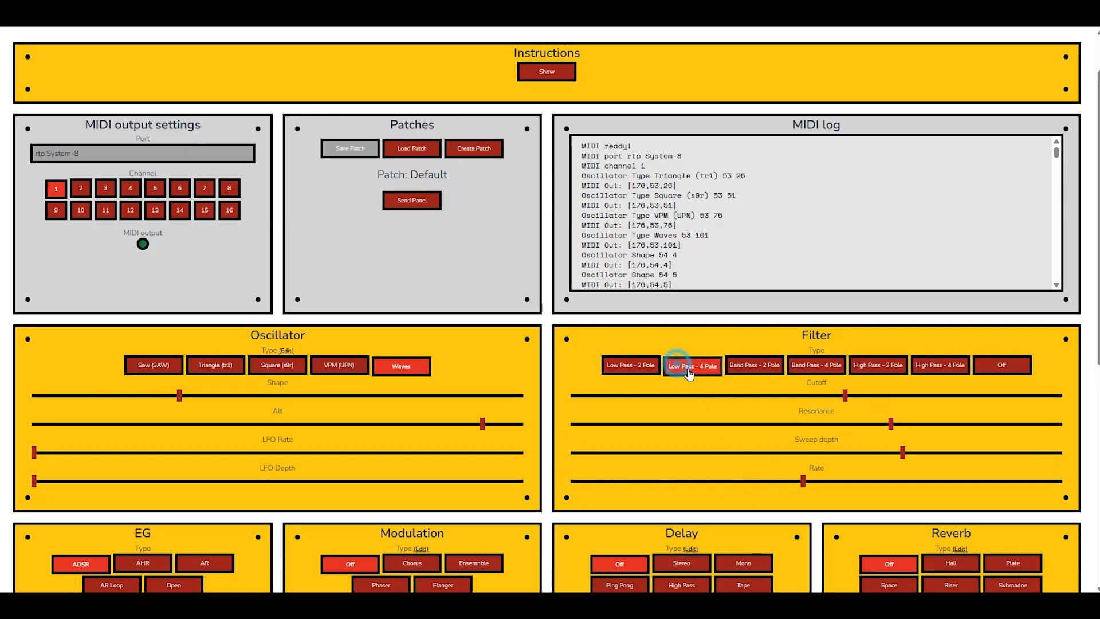
{"action": "left_click", "coordinate": [876, 365]}
{"action": "left_click", "coordinate": [628, 366]}
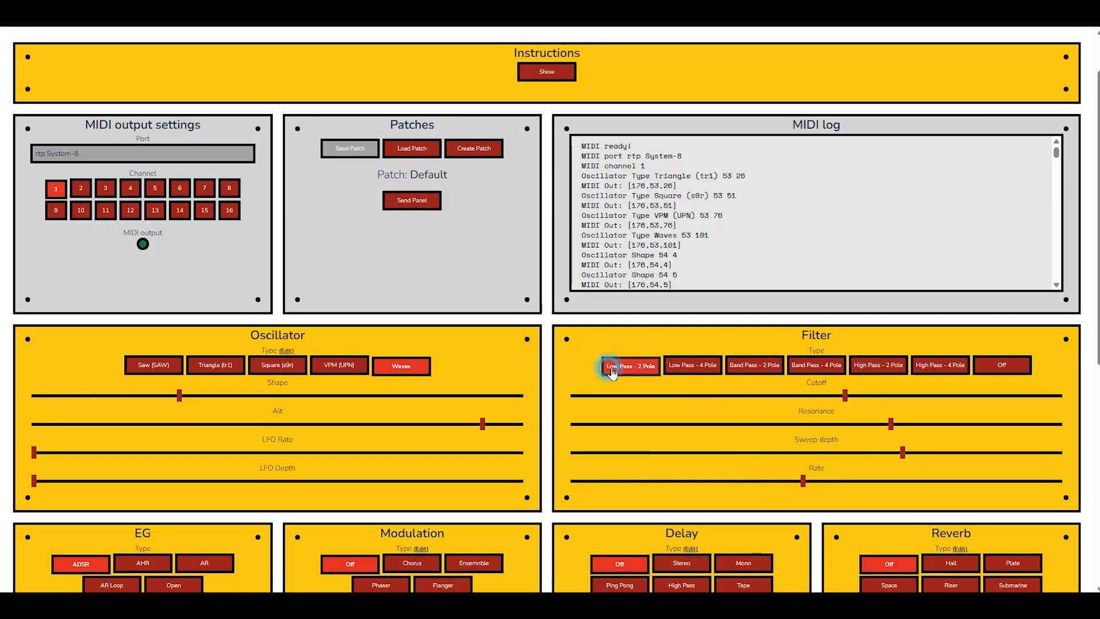
{"action": "scroll", "coordinate": [369, 427], "scroll_direction": "down", "scroll_amount": 3}
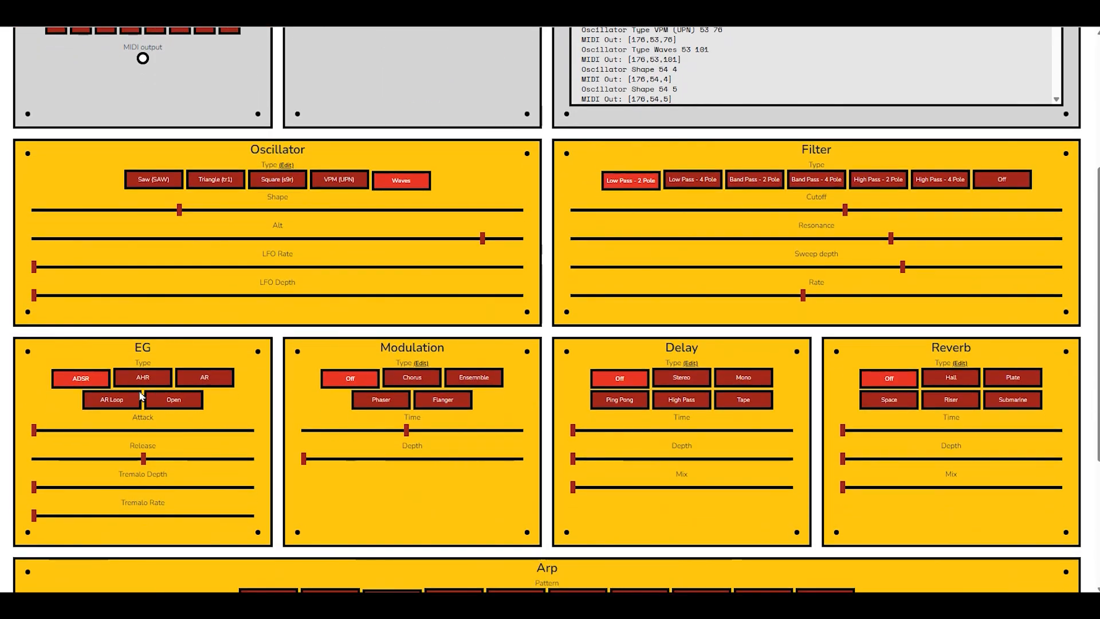
Step: Nudge the envelope attack up, set the delay to Ping Pong and raise its time and depth
{"action": "mouse_move", "coordinate": [38, 437]}
{"action": "left_mouse_down"}
{"action": "mouse_move", "coordinate": [114, 435]}
{"action": "mouse_move", "coordinate": [89, 436]}
{"action": "left_mouse_up"}
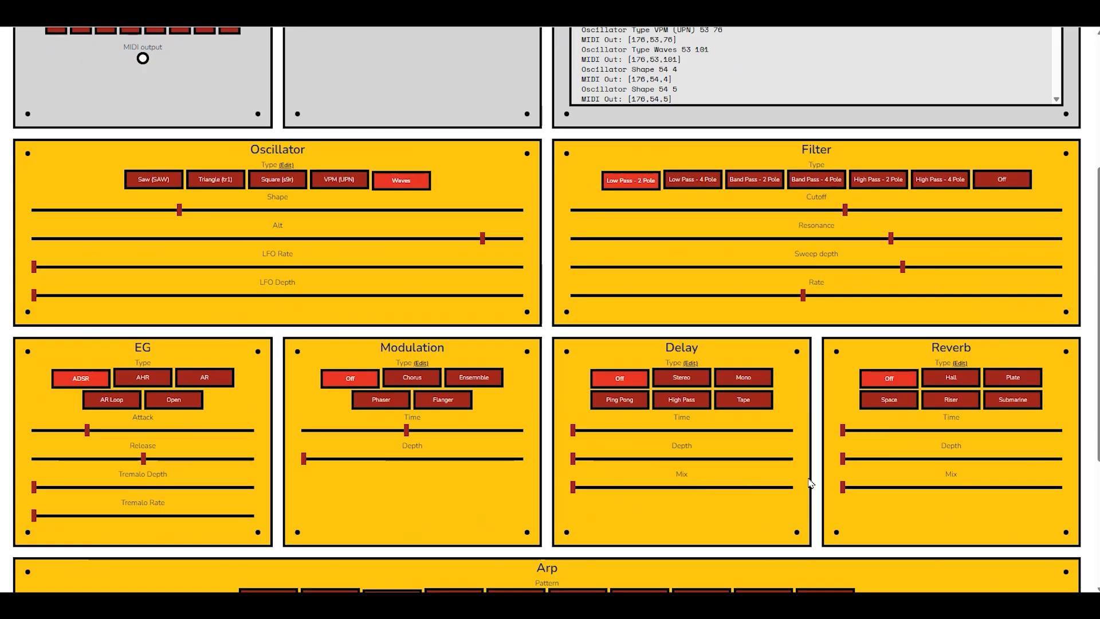
{"action": "left_click", "coordinate": [677, 379]}
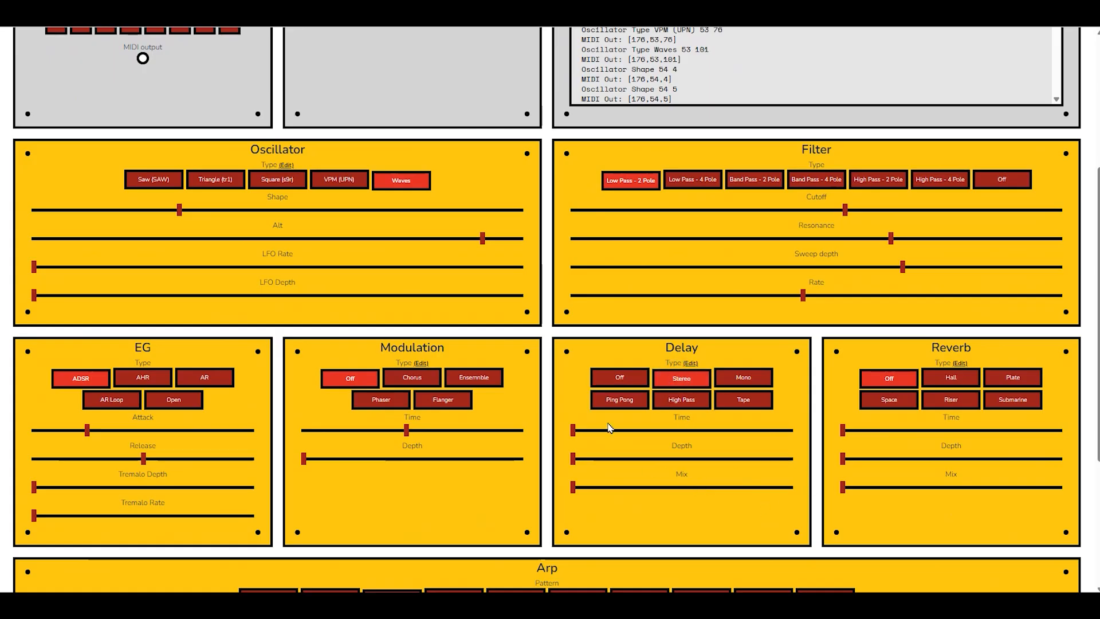
{"action": "left_click", "coordinate": [619, 400]}
{"action": "left_click_drag", "start_coordinate": [573, 430], "coordinate": [624, 435]}
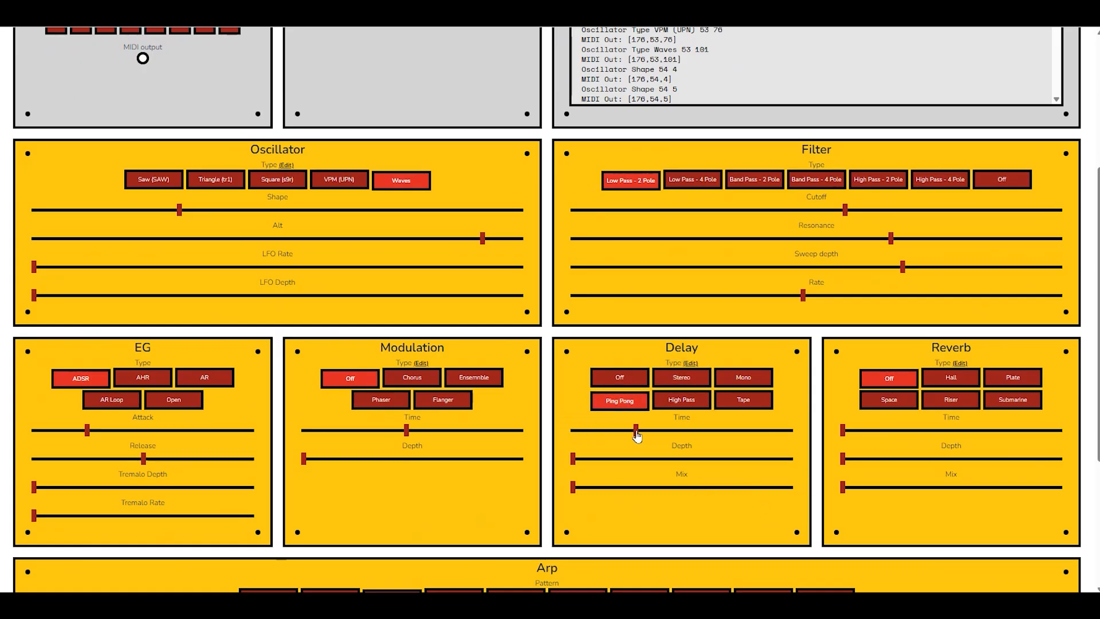
{"action": "mouse_move", "coordinate": [574, 459]}
{"action": "left_mouse_down"}
{"action": "mouse_move", "coordinate": [714, 459]}
{"action": "mouse_move", "coordinate": [675, 460]}
{"action": "left_mouse_up"}
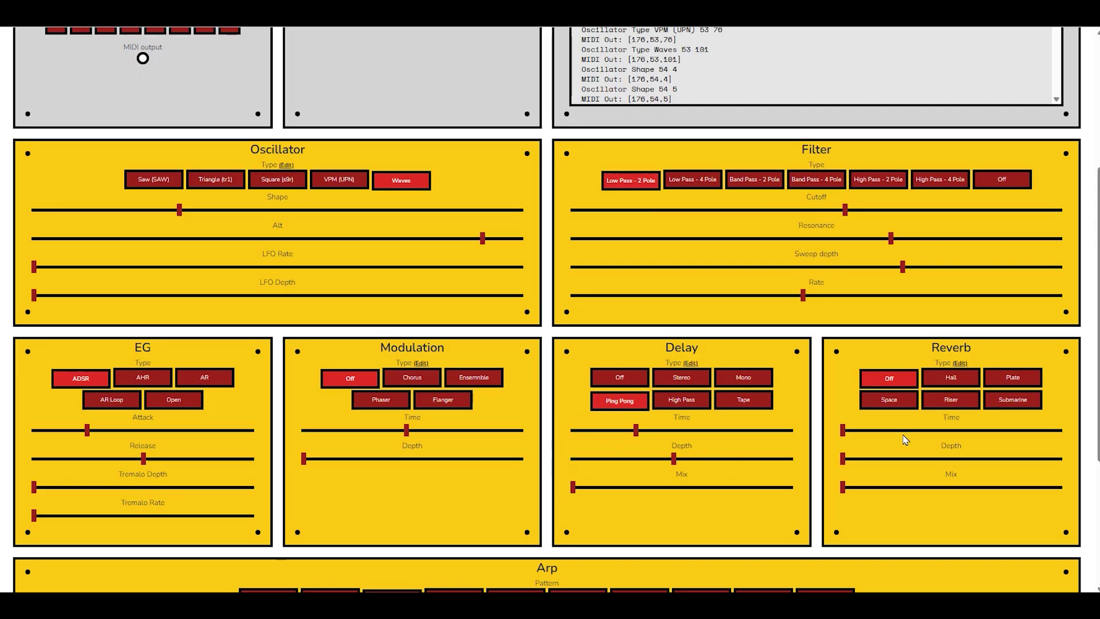
Step: Try Space and Plate reverbs, settle on Riser with reverb time, depth and mix raised
{"action": "left_click", "coordinate": [892, 400]}
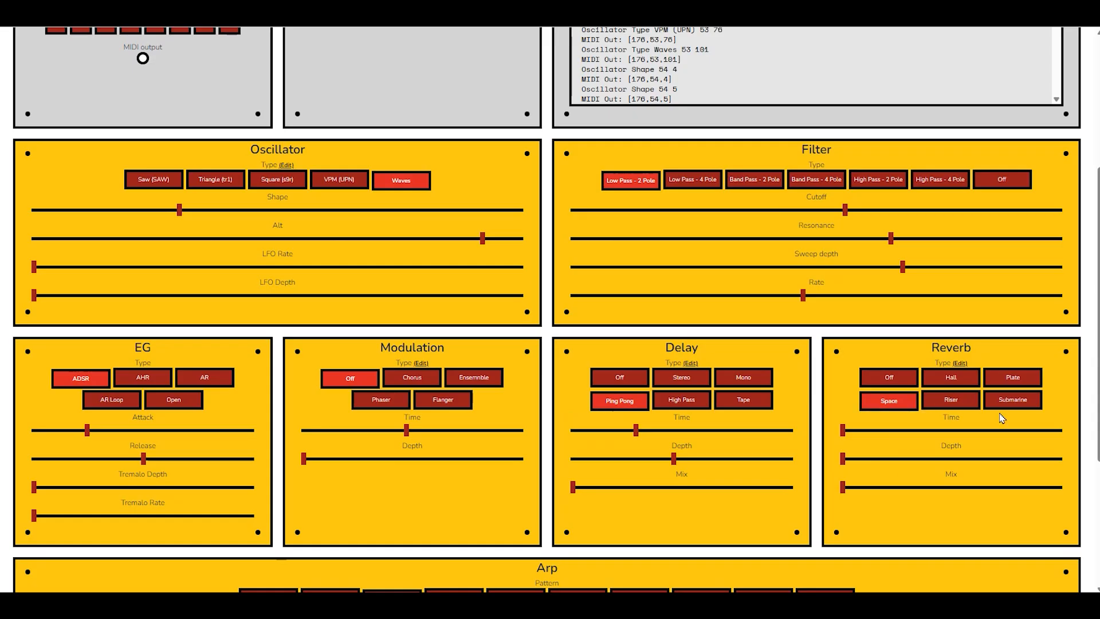
{"action": "left_click_drag", "start_coordinate": [846, 431], "coordinate": [864, 432]}
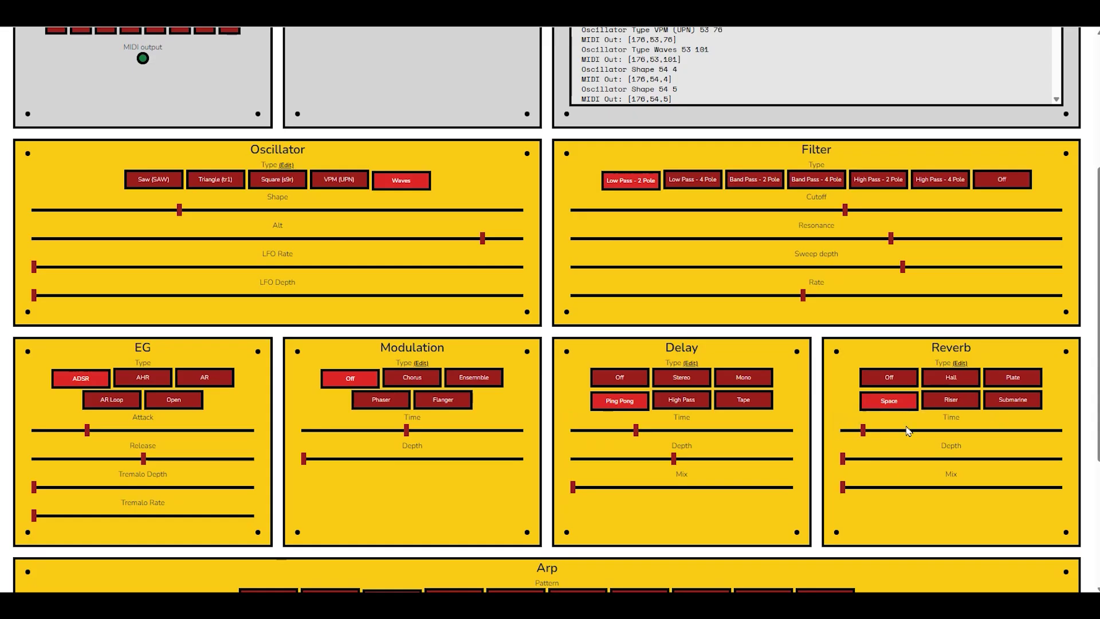
{"action": "left_click", "coordinate": [1013, 378]}
{"action": "left_click_drag", "start_coordinate": [863, 430], "coordinate": [914, 430]}
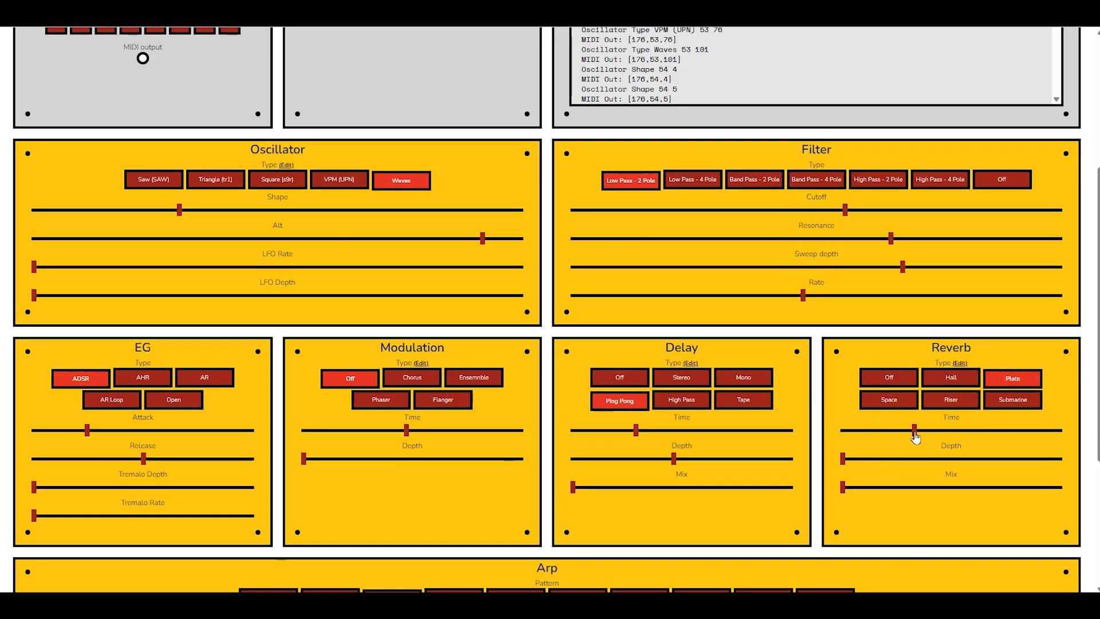
{"action": "left_click_drag", "start_coordinate": [842, 460], "coordinate": [917, 458]}
{"action": "mouse_move", "coordinate": [843, 495]}
{"action": "left_mouse_down"}
{"action": "mouse_move", "coordinate": [1027, 488]}
{"action": "mouse_move", "coordinate": [899, 491]}
{"action": "left_mouse_up"}
{"action": "left_click", "coordinate": [959, 403]}
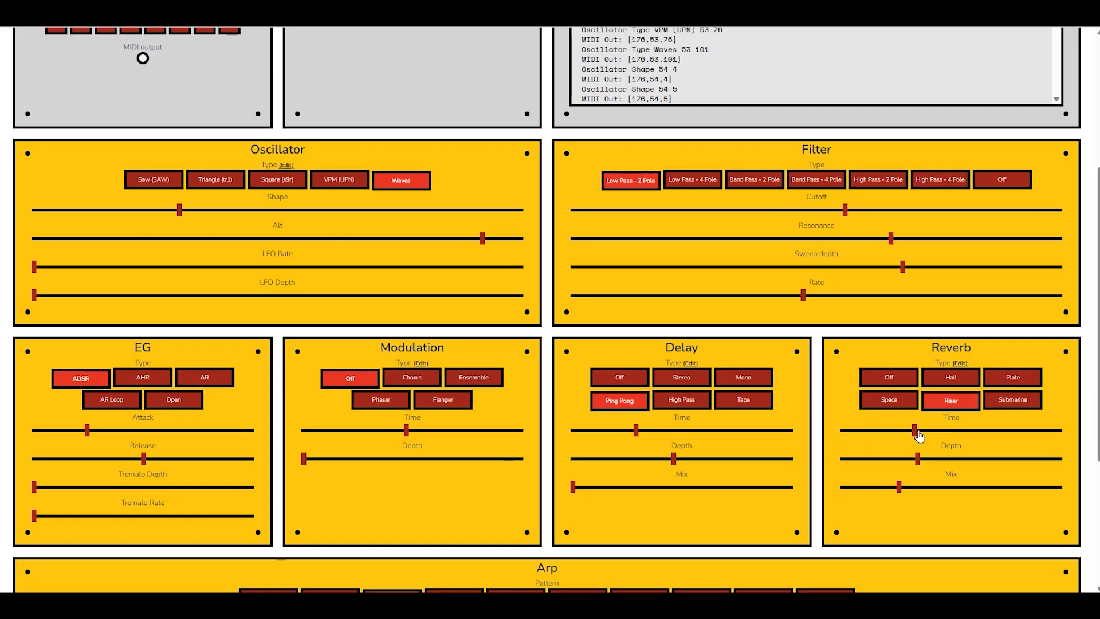
{"action": "left_click_drag", "start_coordinate": [922, 431], "coordinate": [945, 432]}
{"action": "scroll", "coordinate": [685, 550], "scroll_direction": "down", "scroll_amount": 2}
{"action": "scroll", "coordinate": [680, 548], "scroll_direction": "down", "scroll_amount": 2}
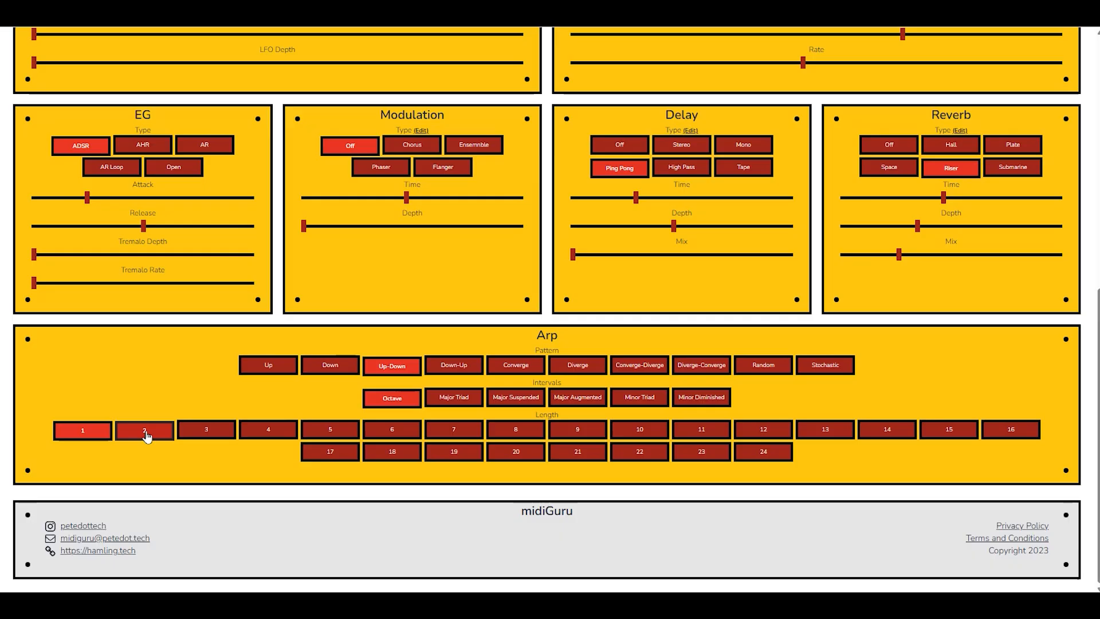
Step: Set the arpeggio length to 2
{"action": "left_click", "coordinate": [146, 432]}
{"action": "scroll", "coordinate": [501, 444], "scroll_direction": "up", "scroll_amount": 4}
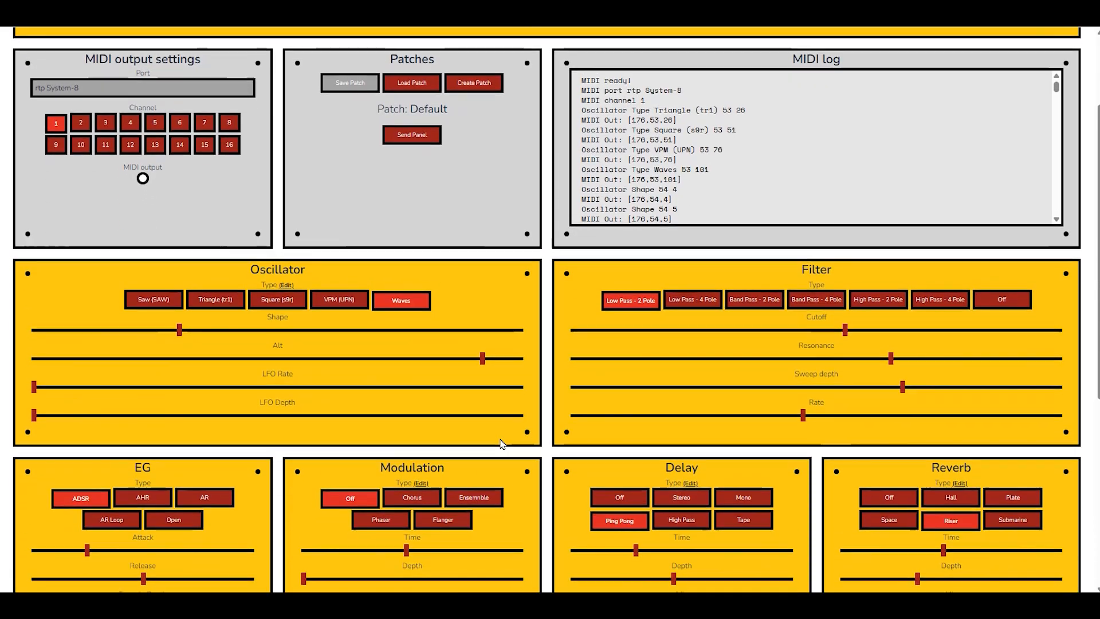
{"action": "scroll", "coordinate": [500, 444], "scroll_direction": "up", "scroll_amount": 1}
{"action": "scroll", "coordinate": [690, 182], "scroll_direction": "down", "scroll_amount": 2}
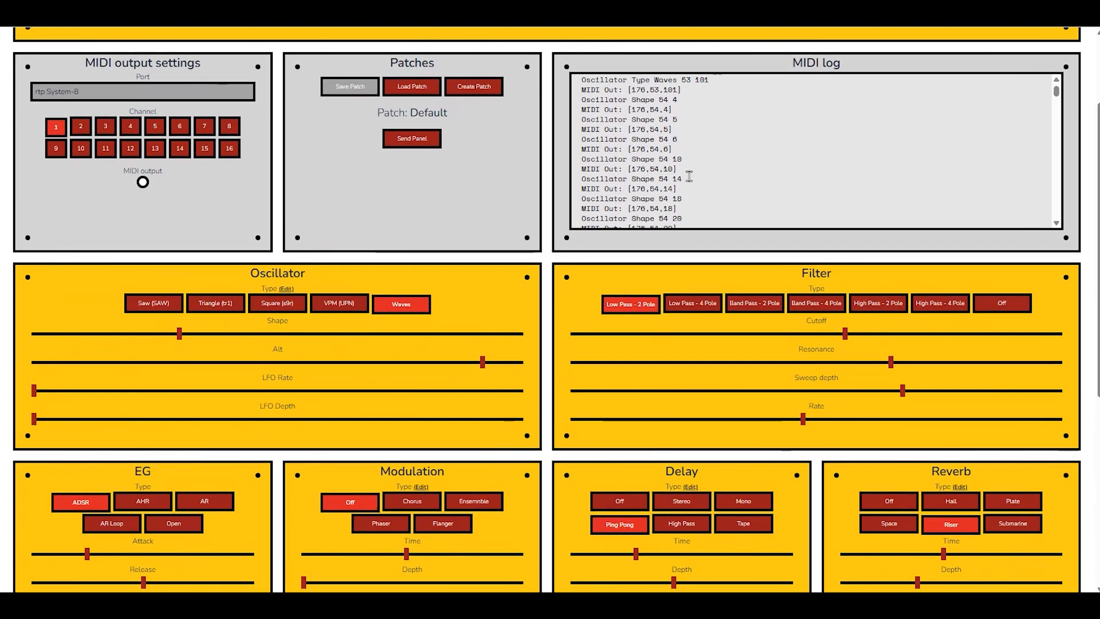
{"action": "scroll", "coordinate": [689, 182], "scroll_direction": "down", "scroll_amount": 1}
{"action": "scroll", "coordinate": [690, 181], "scroll_direction": "down", "scroll_amount": 1}
{"action": "scroll", "coordinate": [690, 181], "scroll_direction": "down", "scroll_amount": 2}
{"action": "scroll", "coordinate": [690, 182], "scroll_direction": "down", "scroll_amount": 2}
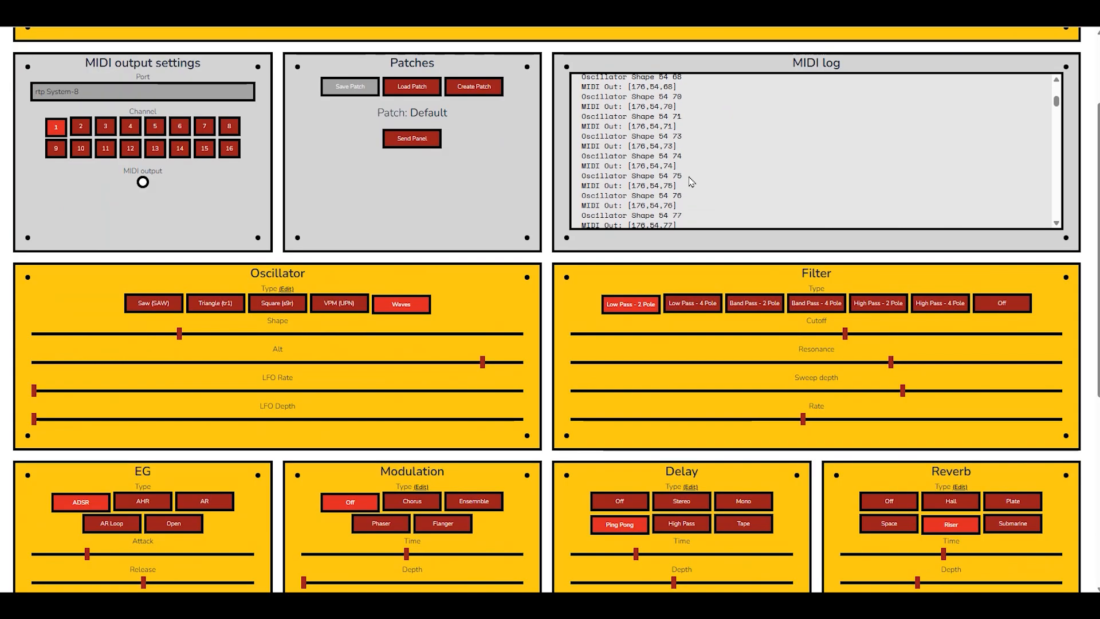
{"action": "scroll", "coordinate": [689, 182], "scroll_direction": "down", "scroll_amount": 2}
{"action": "scroll", "coordinate": [689, 182], "scroll_direction": "down", "scroll_amount": 2}
{"action": "scroll", "coordinate": [689, 181], "scroll_direction": "down", "scroll_amount": 2}
{"action": "scroll", "coordinate": [690, 181], "scroll_direction": "down", "scroll_amount": 2}
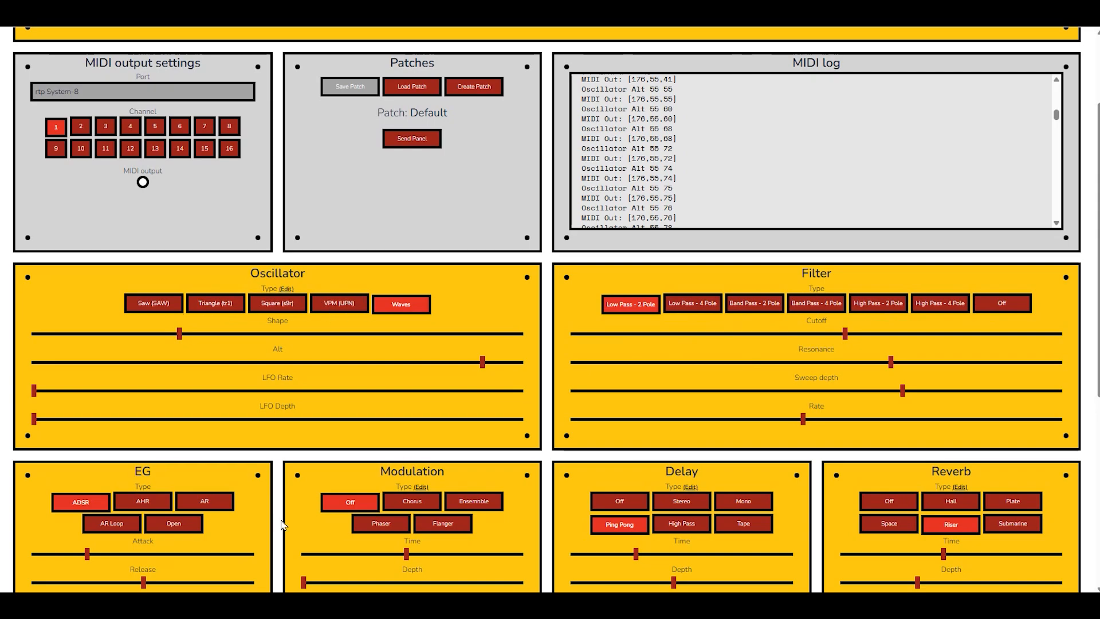
{"action": "scroll", "coordinate": [285, 524], "scroll_direction": "down", "scroll_amount": 2}
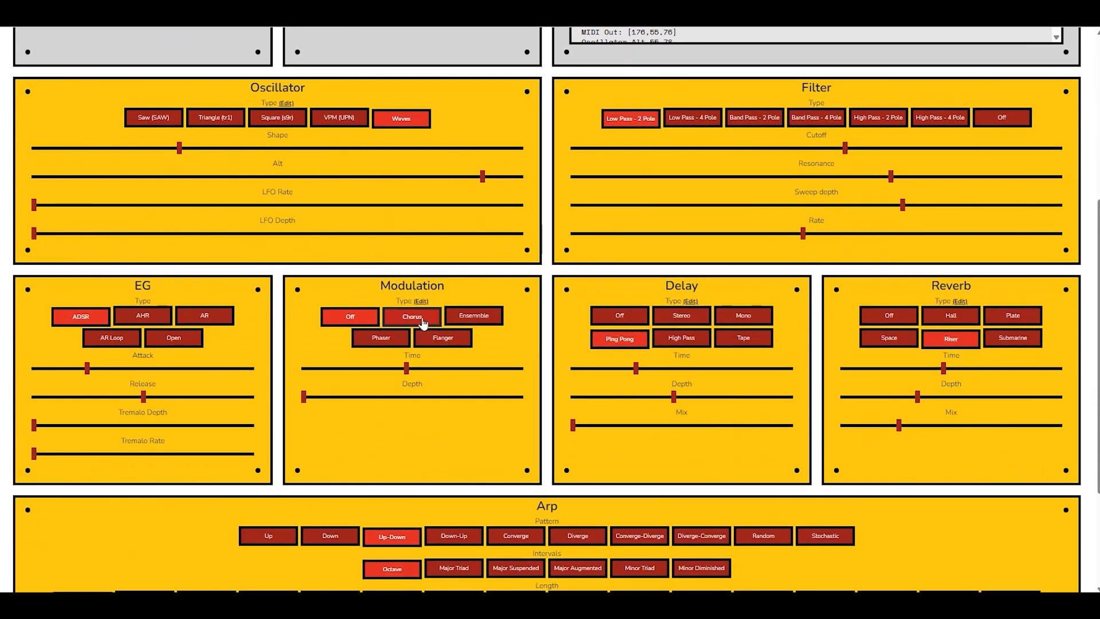
Step: Switch modulation to Chorus with depth and time raised to about two-thirds, then select the Saw oscillator
{"action": "left_click", "coordinate": [422, 318]}
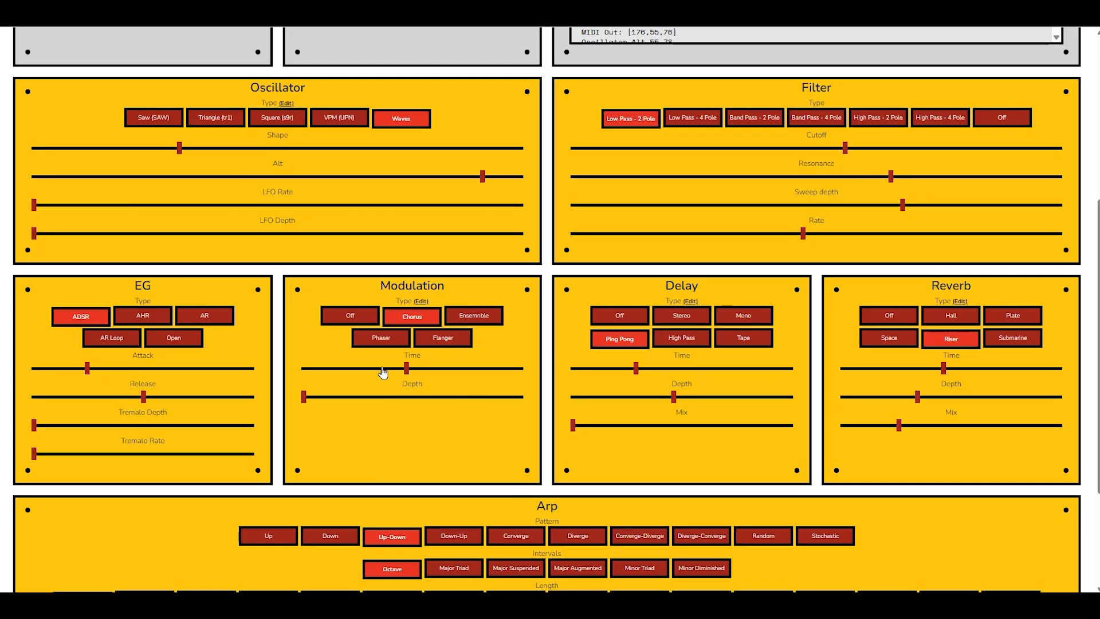
{"action": "left_click_drag", "start_coordinate": [304, 397], "coordinate": [456, 407]}
{"action": "left_click_drag", "start_coordinate": [407, 368], "coordinate": [465, 370]}
{"action": "scroll", "coordinate": [425, 398], "scroll_direction": "up", "scroll_amount": 3}
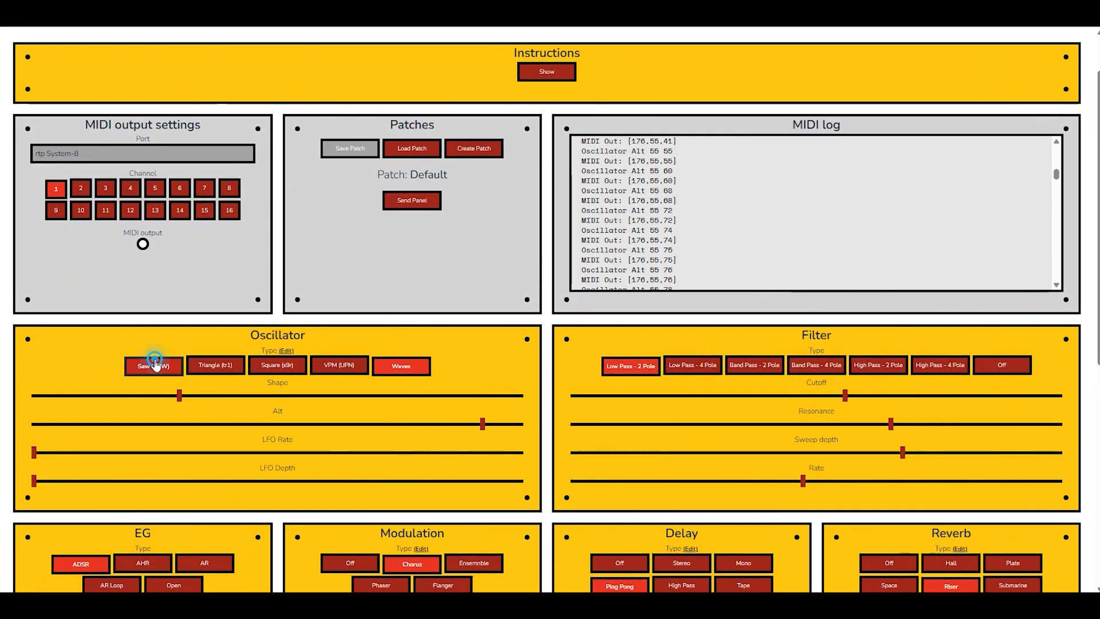
{"action": "left_click", "coordinate": [153, 366]}
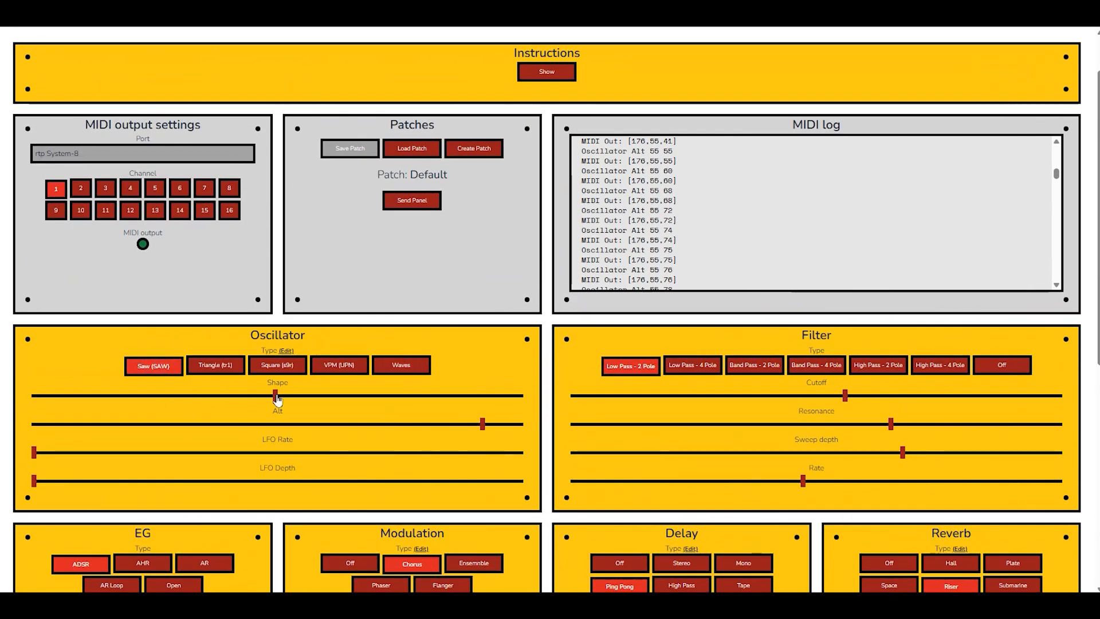
Step: Raise the Saw oscillator's shape amount and increase the delay depth
{"action": "left_click_drag", "start_coordinate": [179, 397], "coordinate": [323, 397]}
{"action": "scroll", "coordinate": [327, 403], "scroll_direction": "down", "scroll_amount": 1}
{"action": "scroll", "coordinate": [327, 403], "scroll_direction": "down", "scroll_amount": 3}
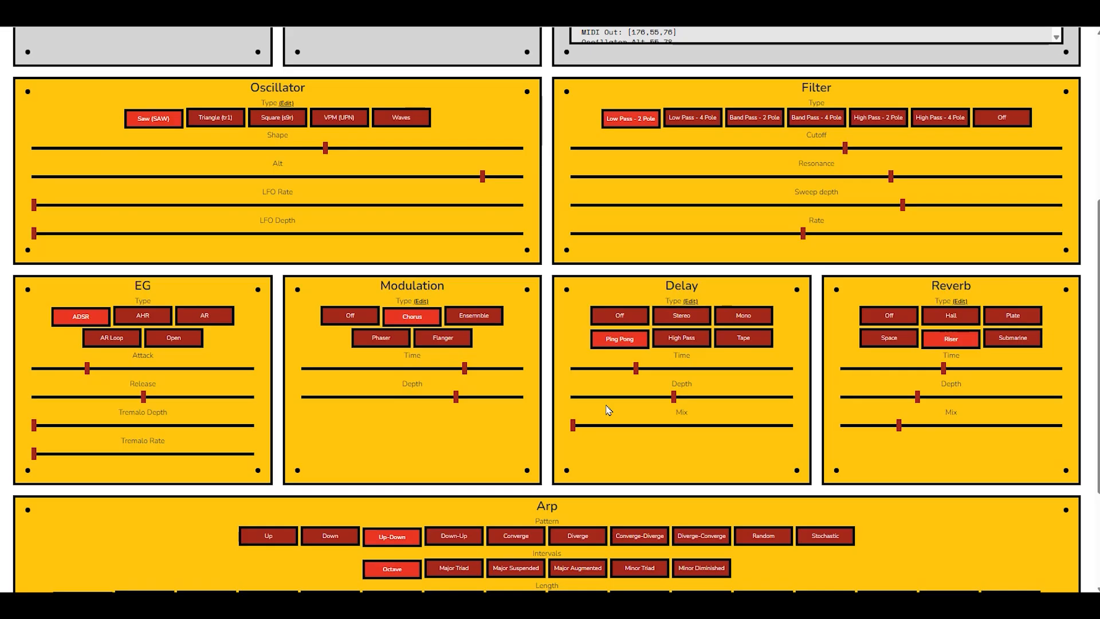
{"action": "left_click_drag", "start_coordinate": [676, 395], "coordinate": [719, 397]}
{"action": "scroll", "coordinate": [499, 454], "scroll_direction": "up", "scroll_amount": 3}
{"action": "scroll", "coordinate": [499, 454], "scroll_direction": "down", "scroll_amount": 2}
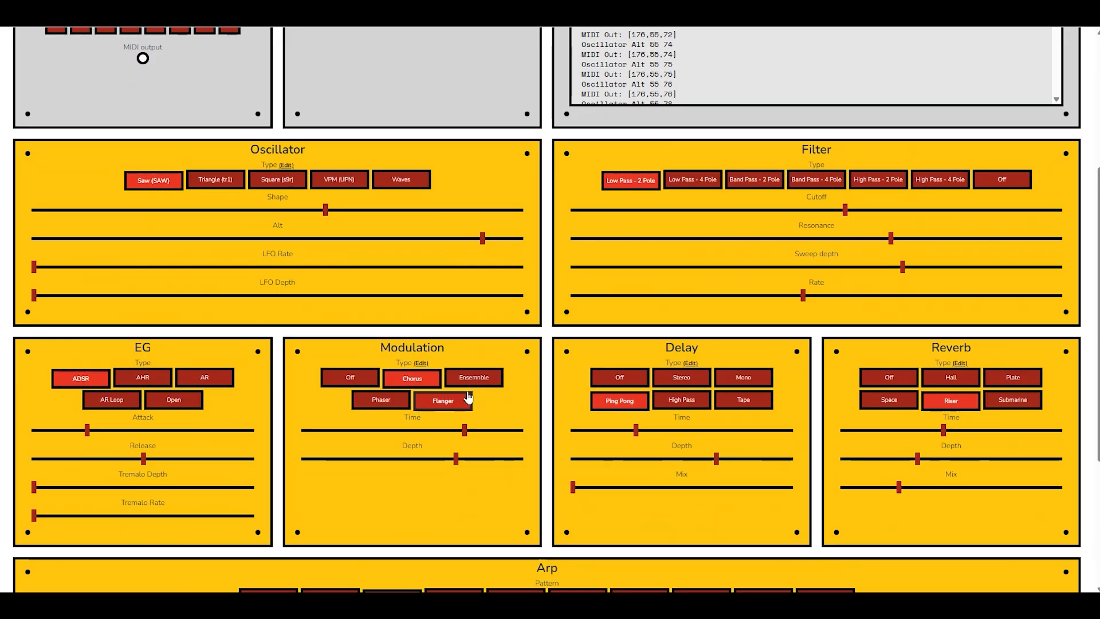
Step: Try Flanger with a slightly longer time, then Phaser, ending on Ensemble modulation
{"action": "left_click", "coordinate": [446, 402]}
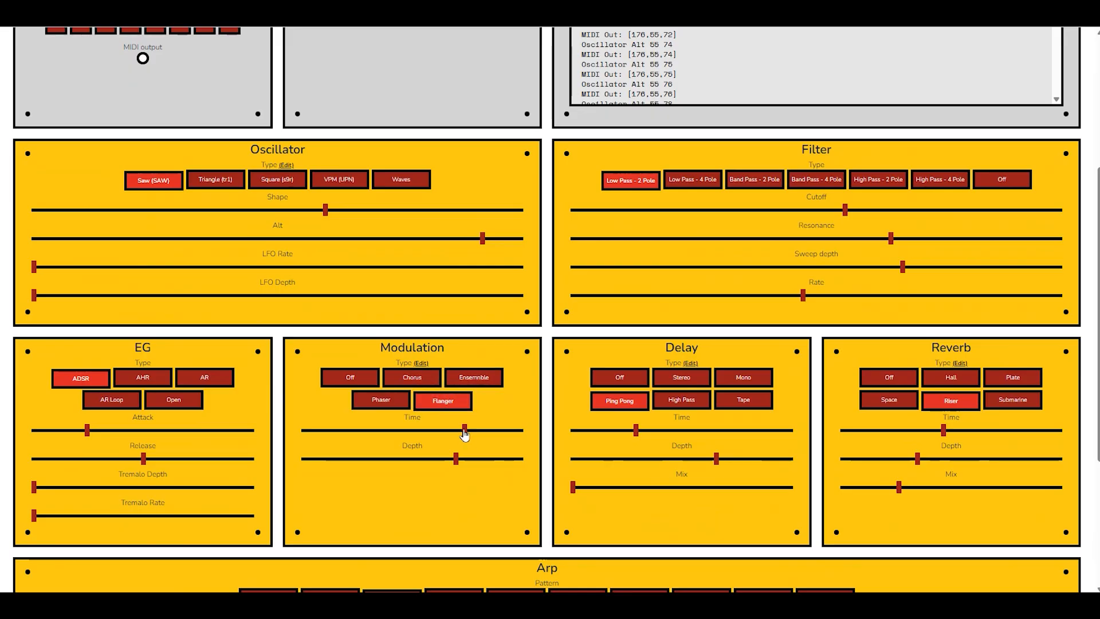
{"action": "left_click_drag", "start_coordinate": [463, 430], "coordinate": [481, 430]}
{"action": "left_click", "coordinate": [389, 404]}
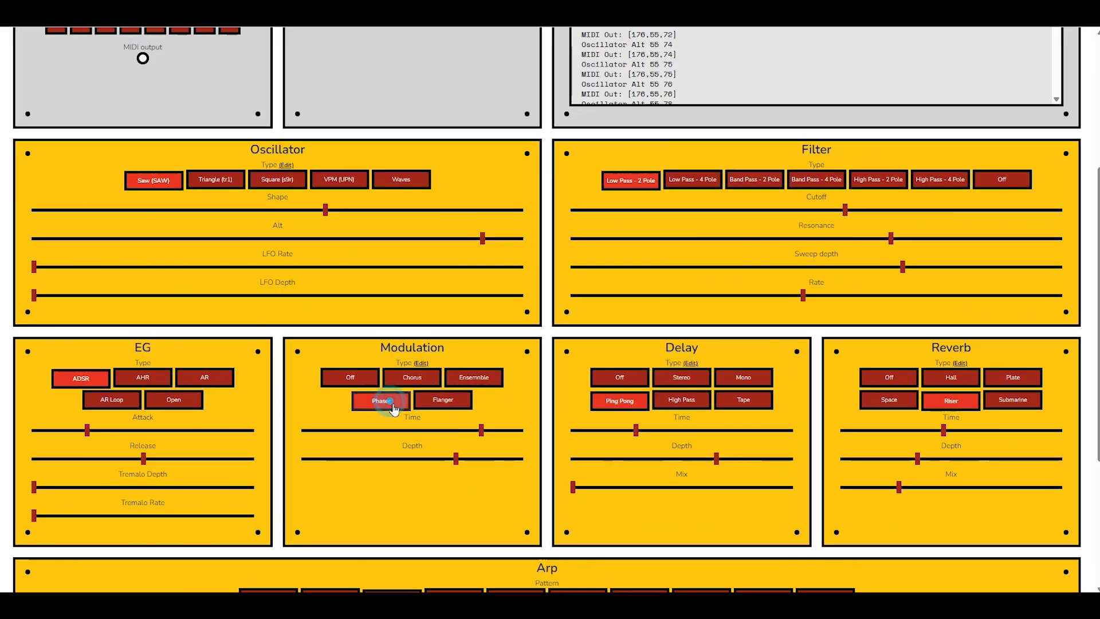
{"action": "left_click", "coordinate": [479, 382]}
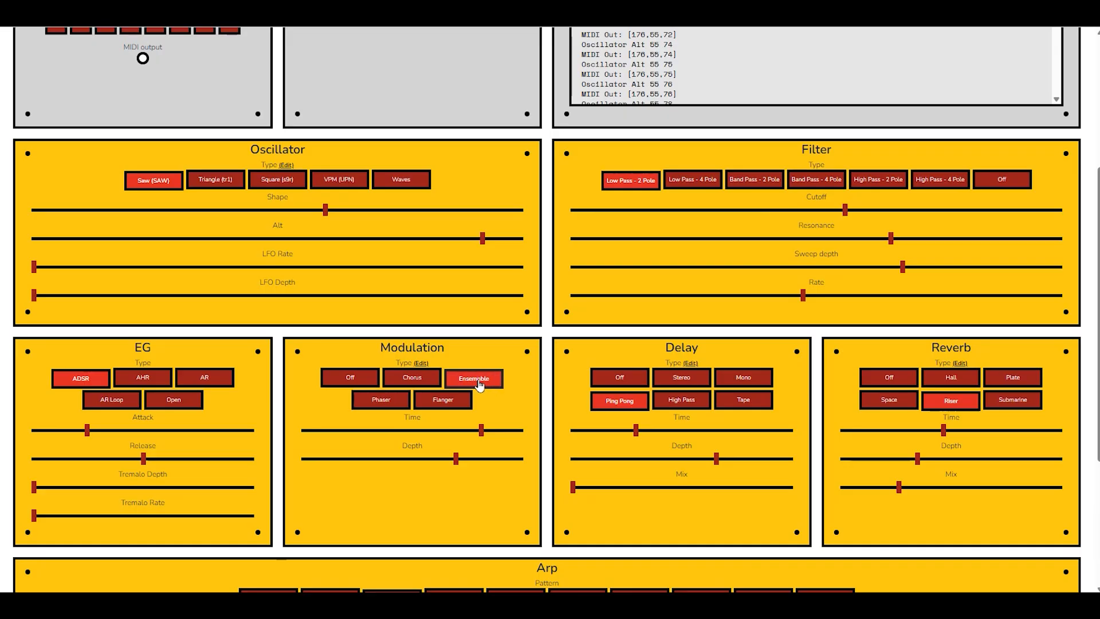